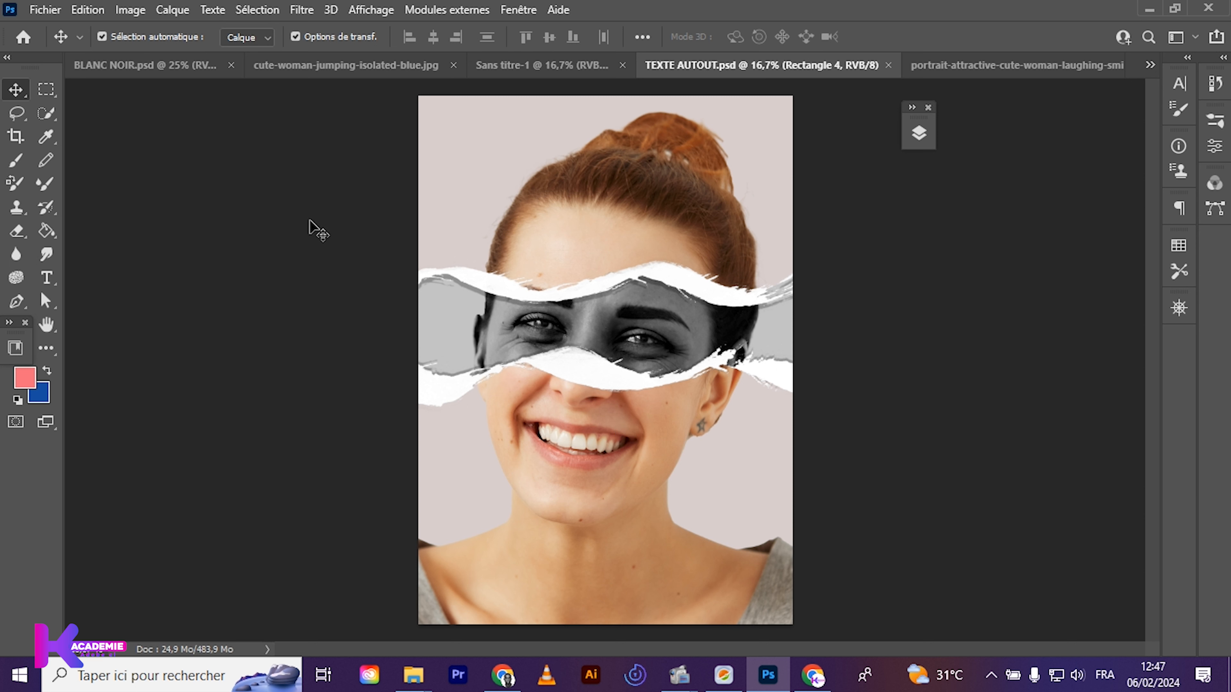
Switch to the portrait-attractive-cute-woman-laughing-smiling-gray-wall.jpg document, show its layers and automatically select the woman as the subject
click(938, 65)
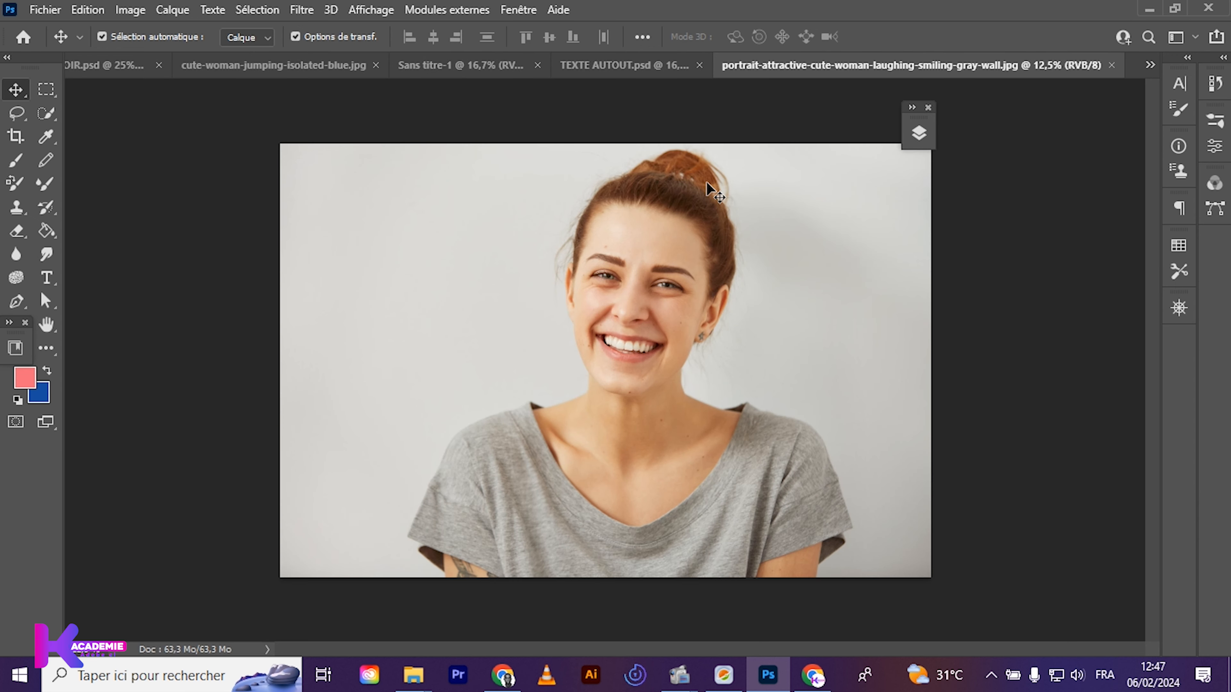
click(52, 115)
click(99, 149)
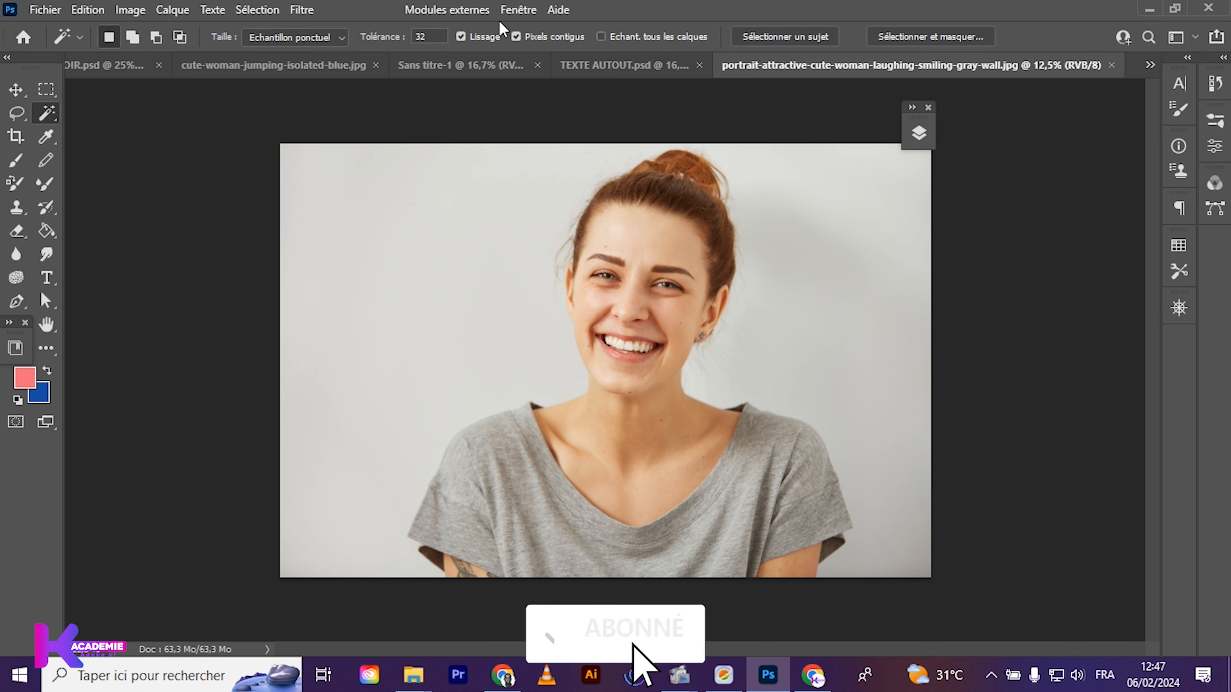
click(919, 134)
drag(754, 128, 1002, 144)
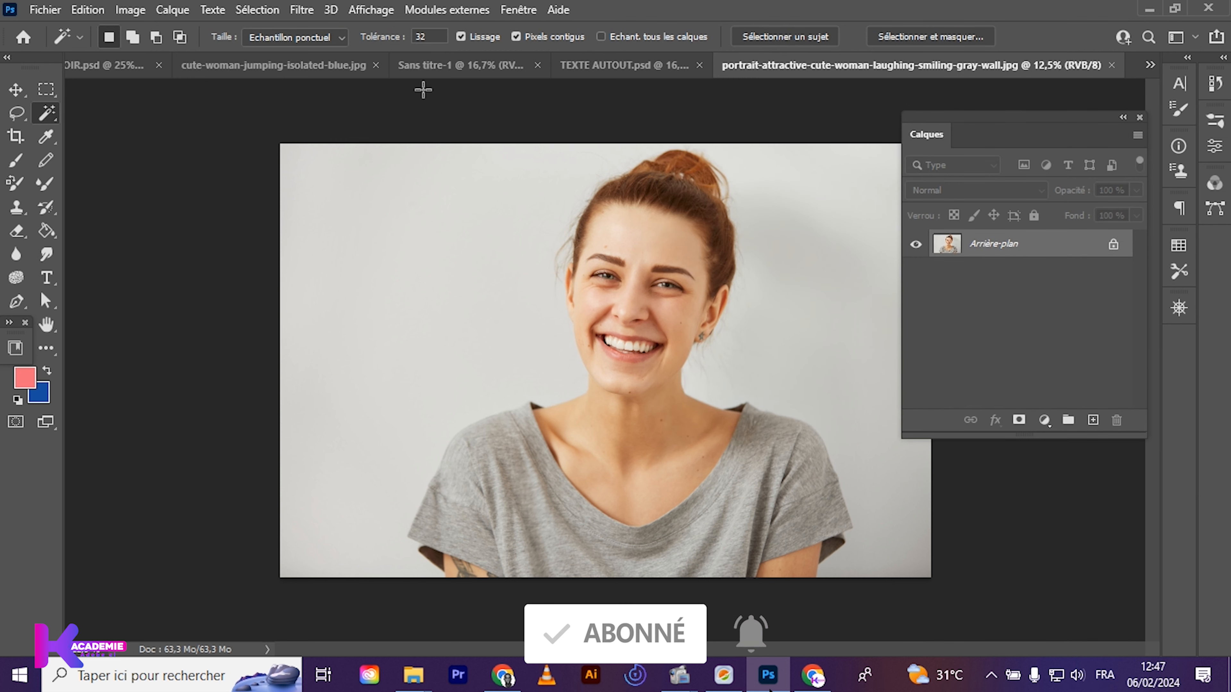
click(258, 10)
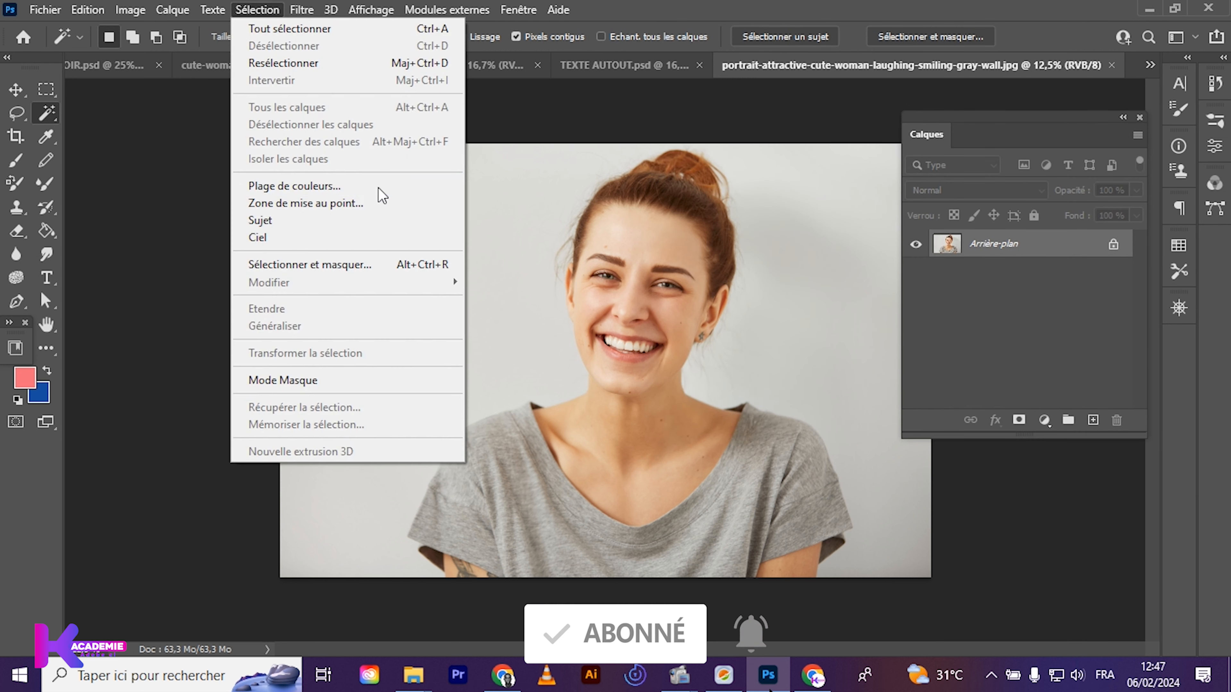
click(266, 220)
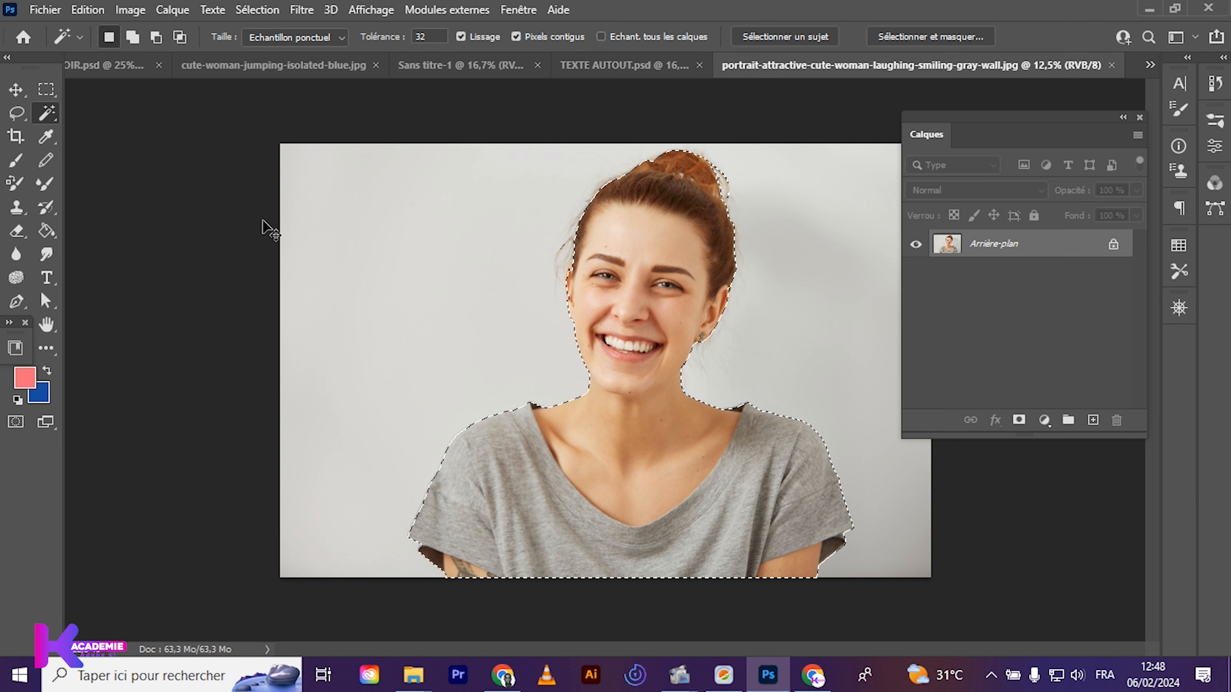
Refine the selection edge around the woman's ear and stray hair with the Quick Selection tool, subtracting the excess background
key(ctrl+plus)
key(ctrl+plus)
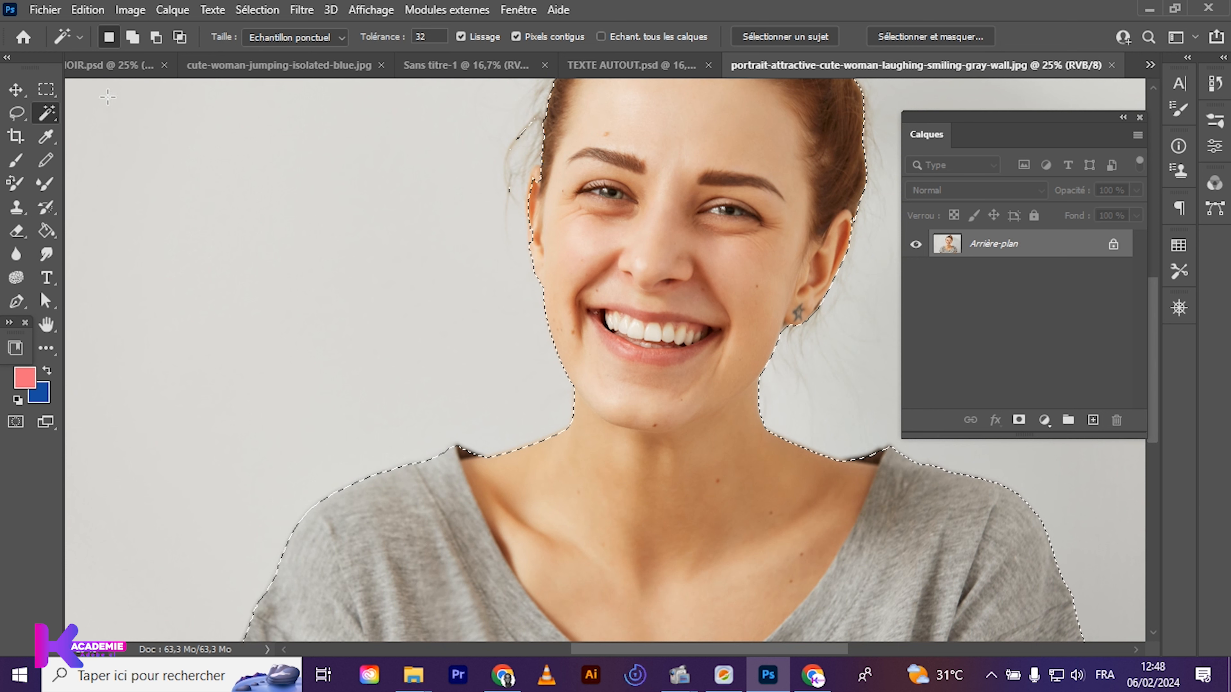
right_click(50, 122)
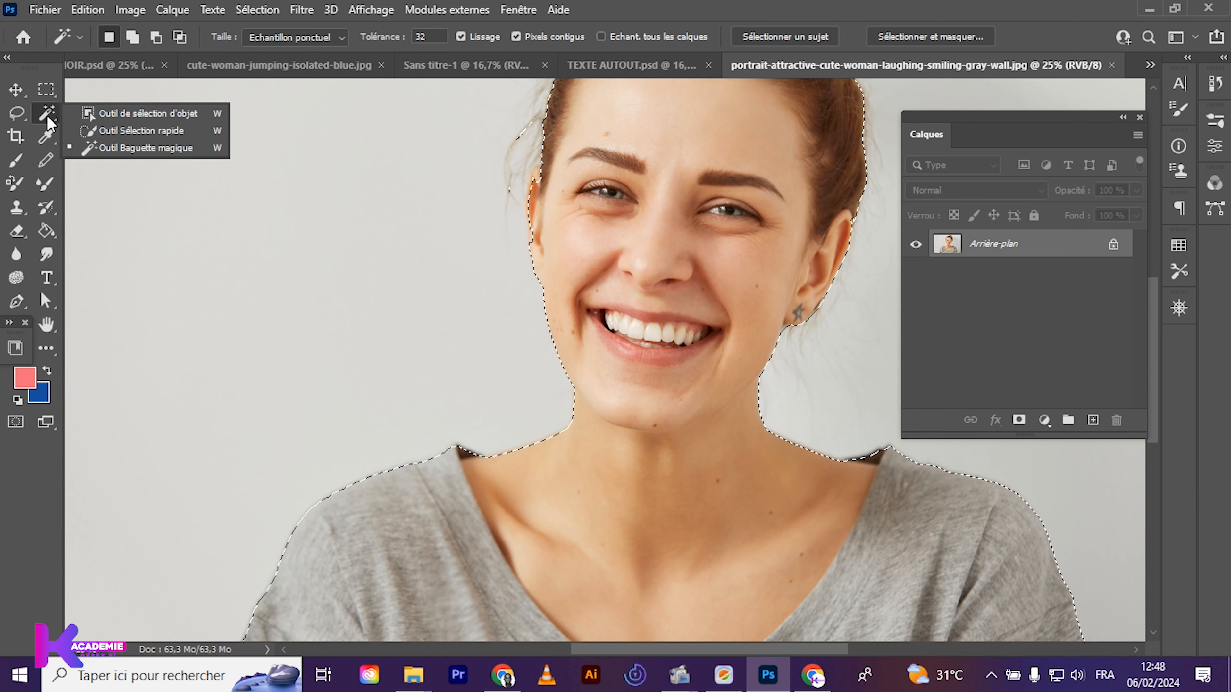
click(102, 130)
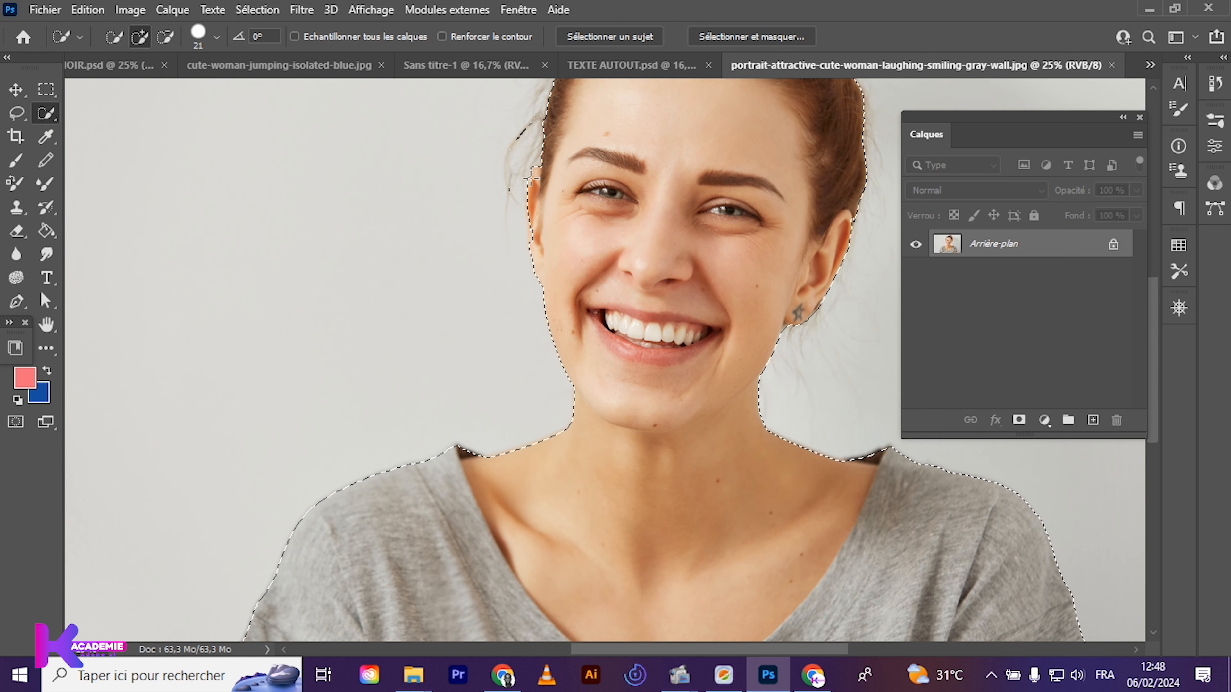
drag(529, 179, 524, 210)
click(166, 37)
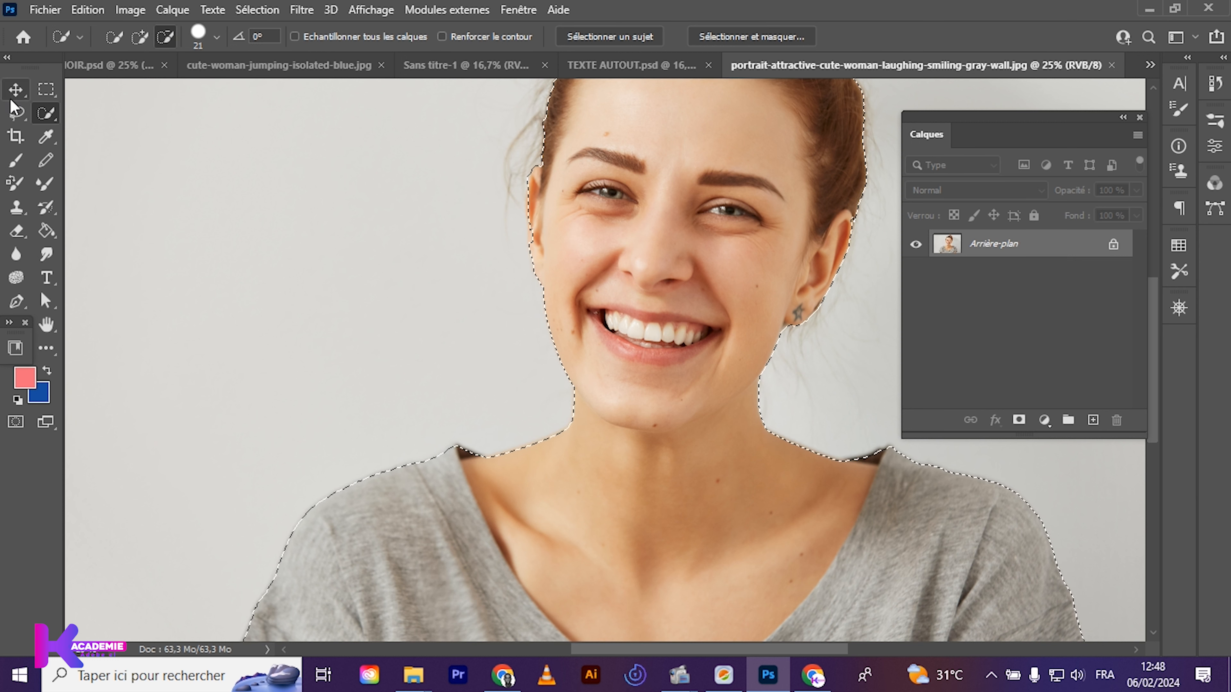
Unlock the background layer, copy the selected woman to a new layer and hide the original photo layer
click(17, 91)
click(1113, 247)
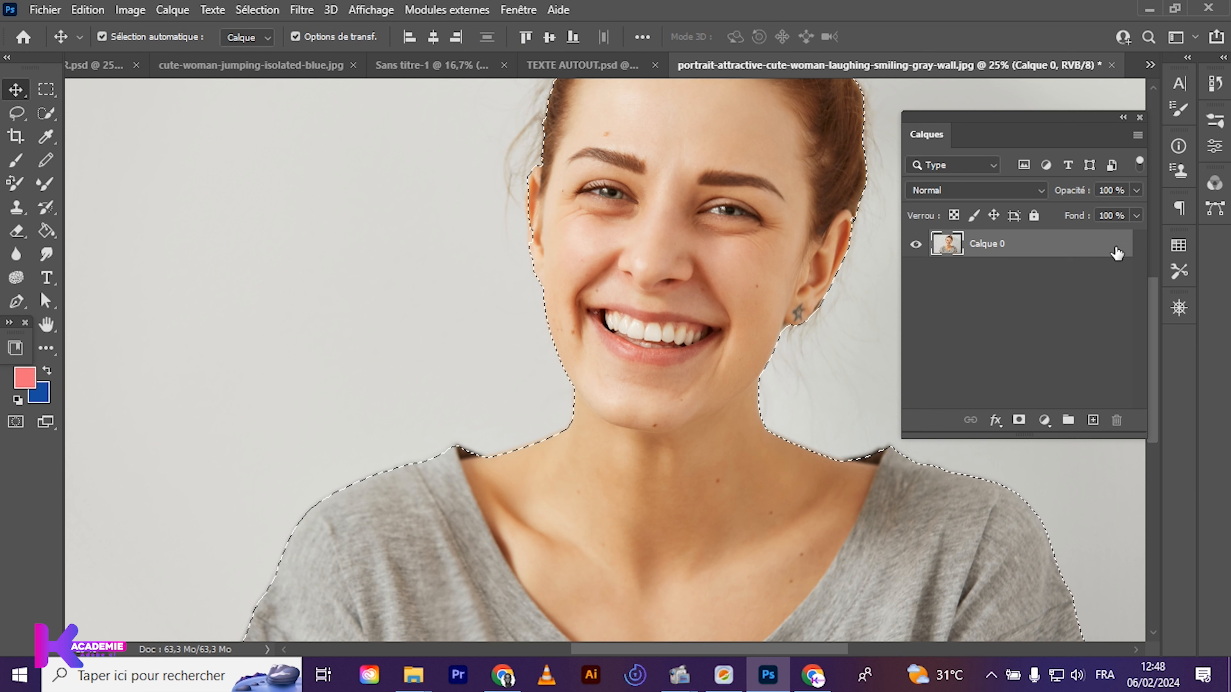
key(ctrl+j)
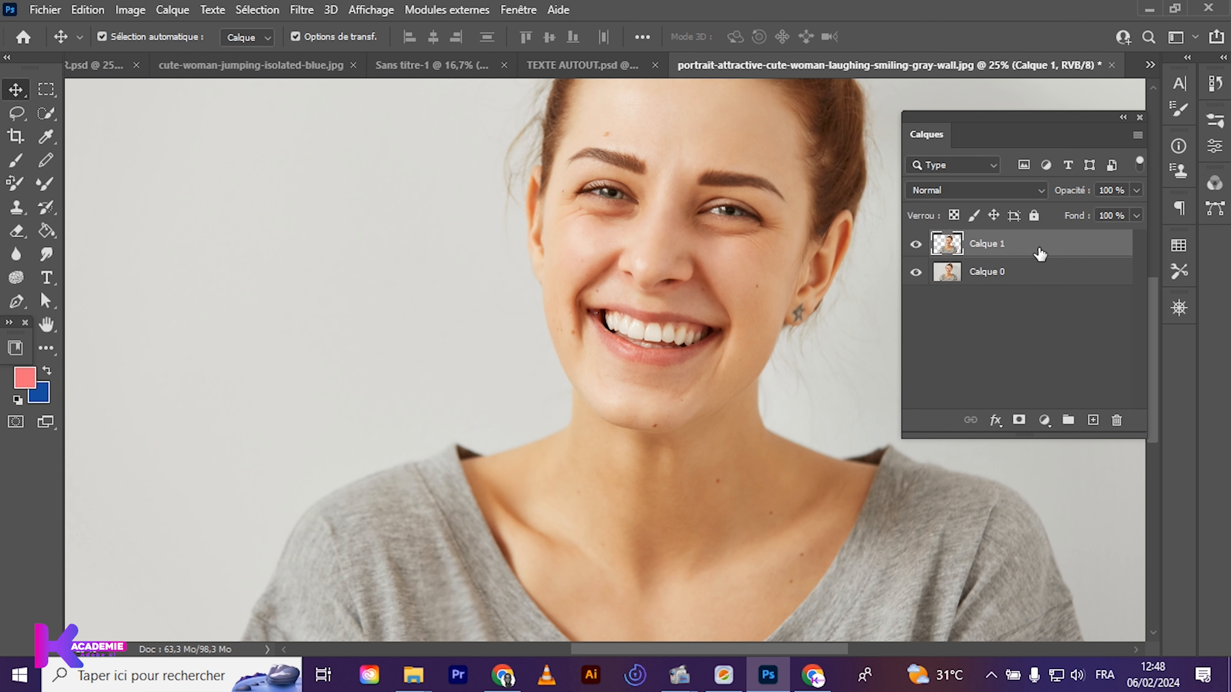
click(916, 271)
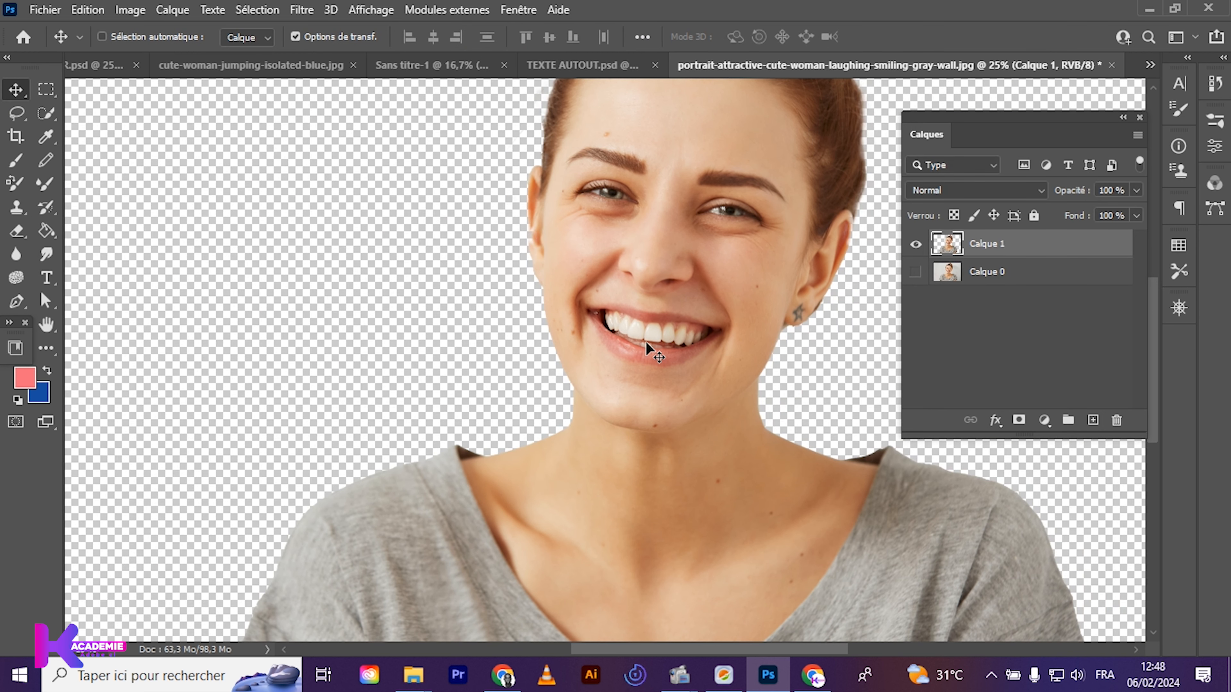
key(ctrl+minus)
drag(632, 388, 641, 338)
key(ctrl+z)
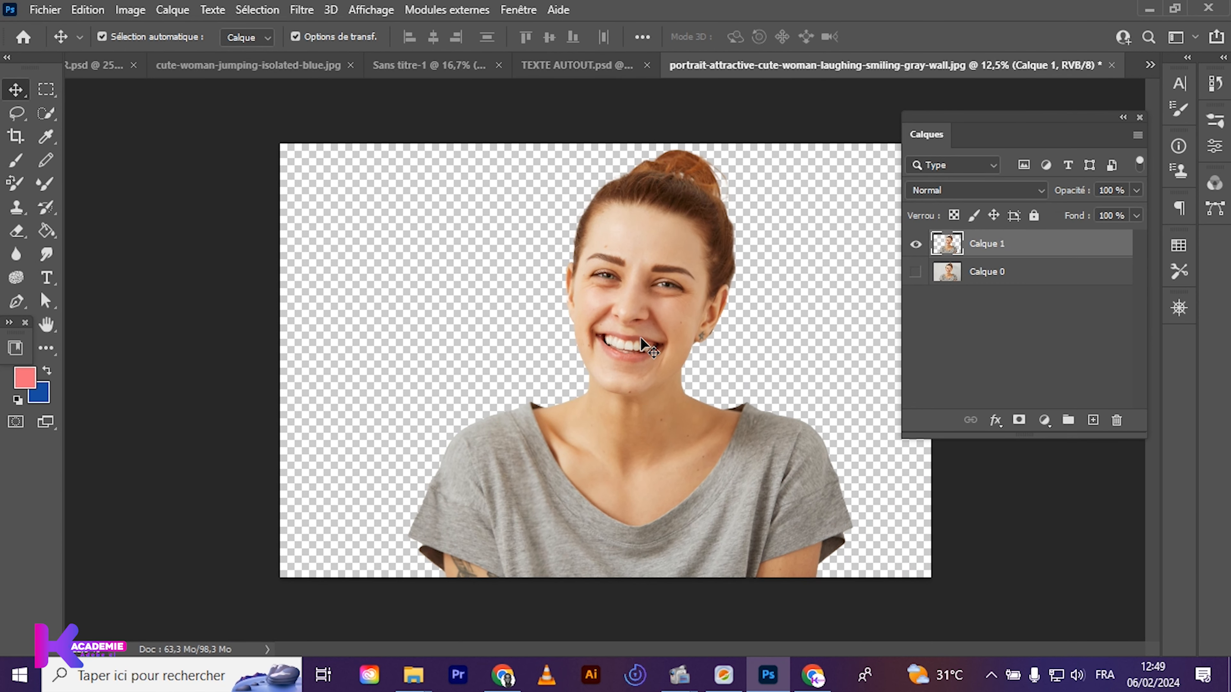
click(577, 65)
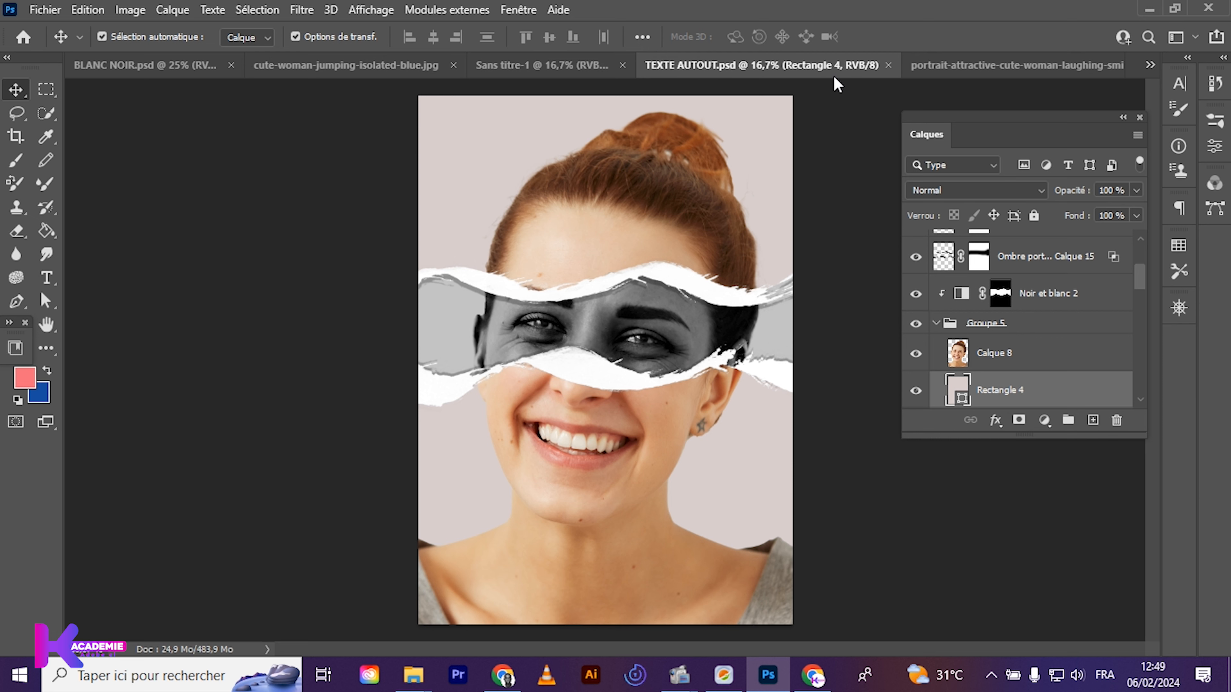
click(970, 68)
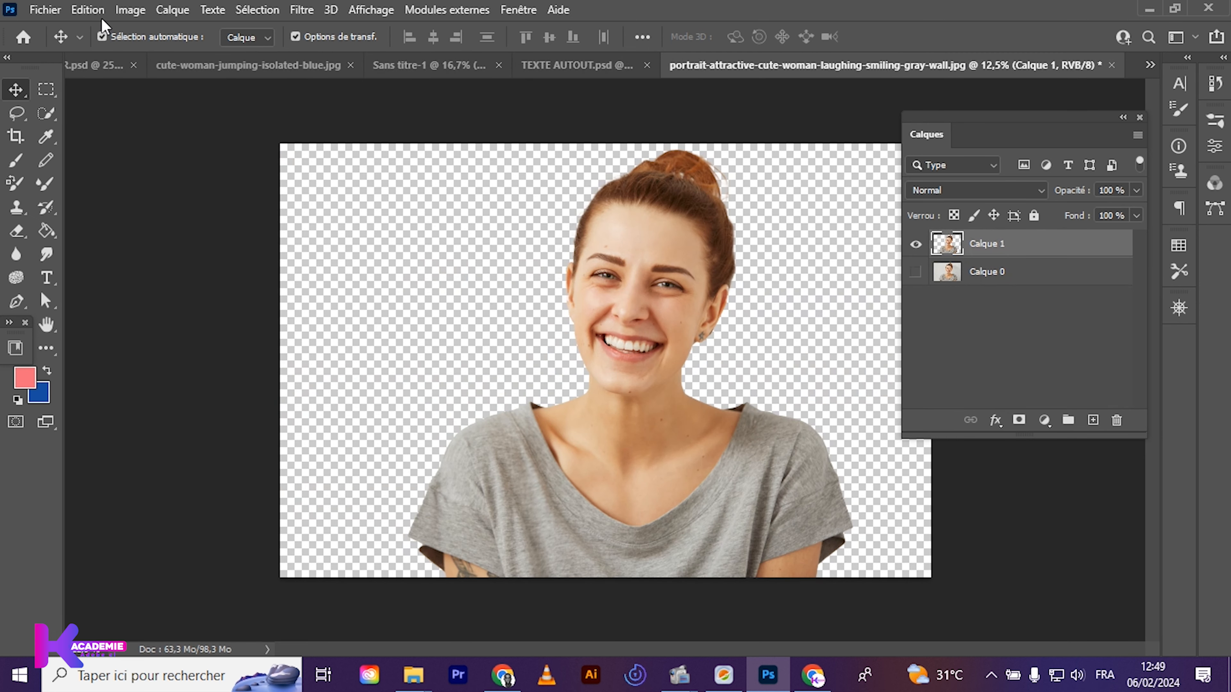
Create a new portrait A4 document, 210 x 297 mm at 300 pixels per inch, in RGB with a white background
click(48, 10)
click(75, 30)
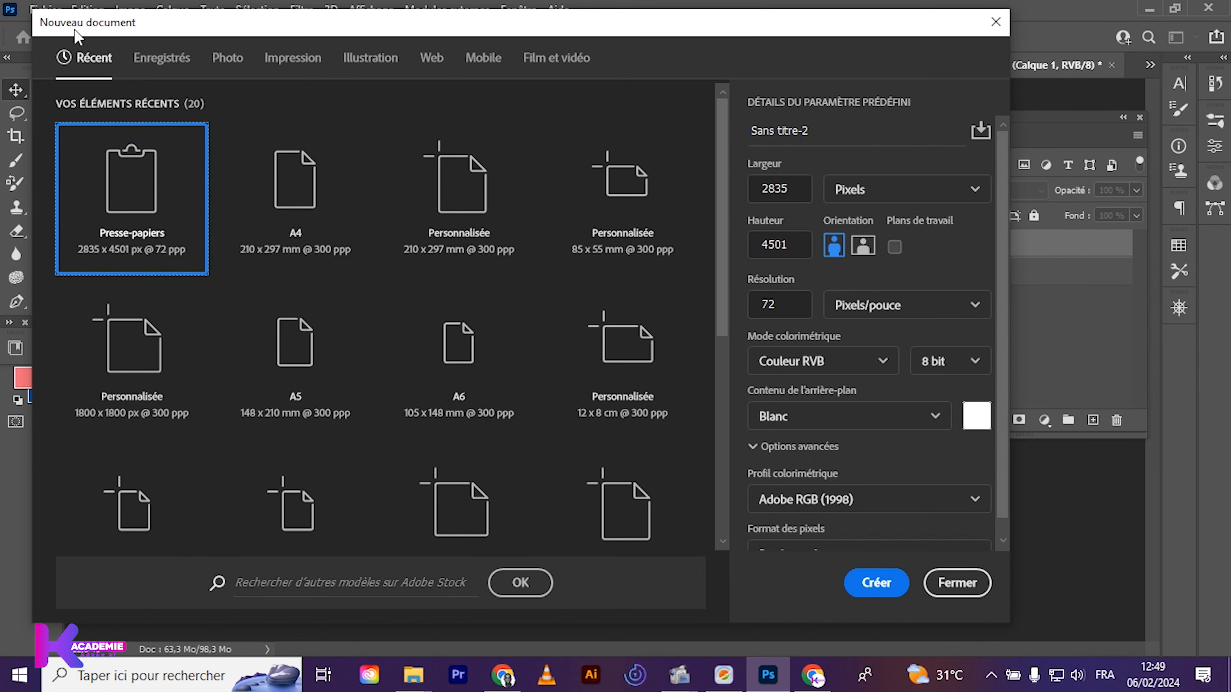
click(299, 217)
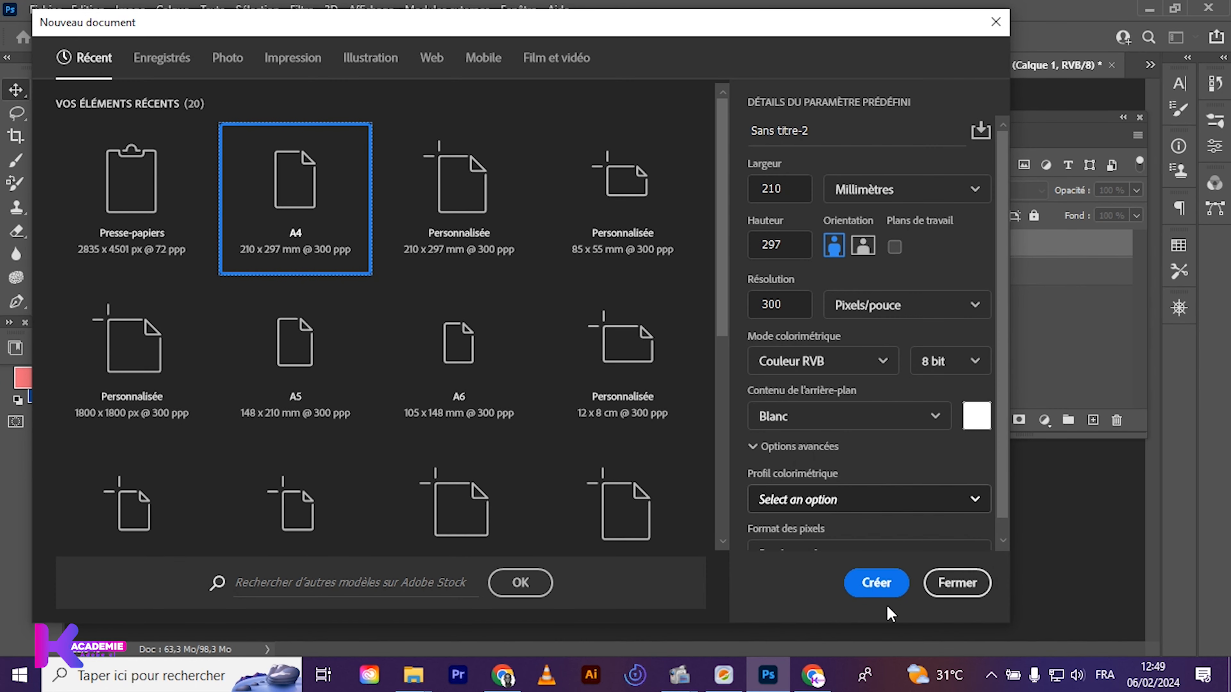
click(877, 583)
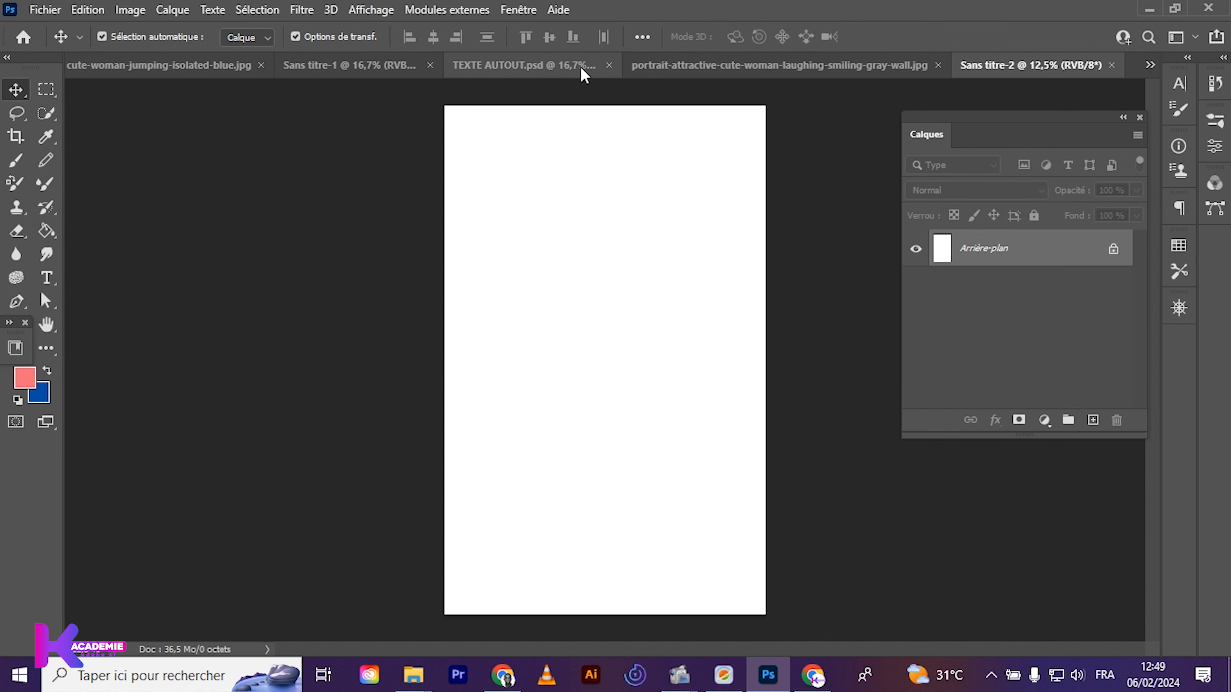
Sample the pale pink background of TEXTE AUTOUT.psd as the foreground colour, d8cdcd
click(533, 67)
key(i)
click(431, 166)
click(24, 377)
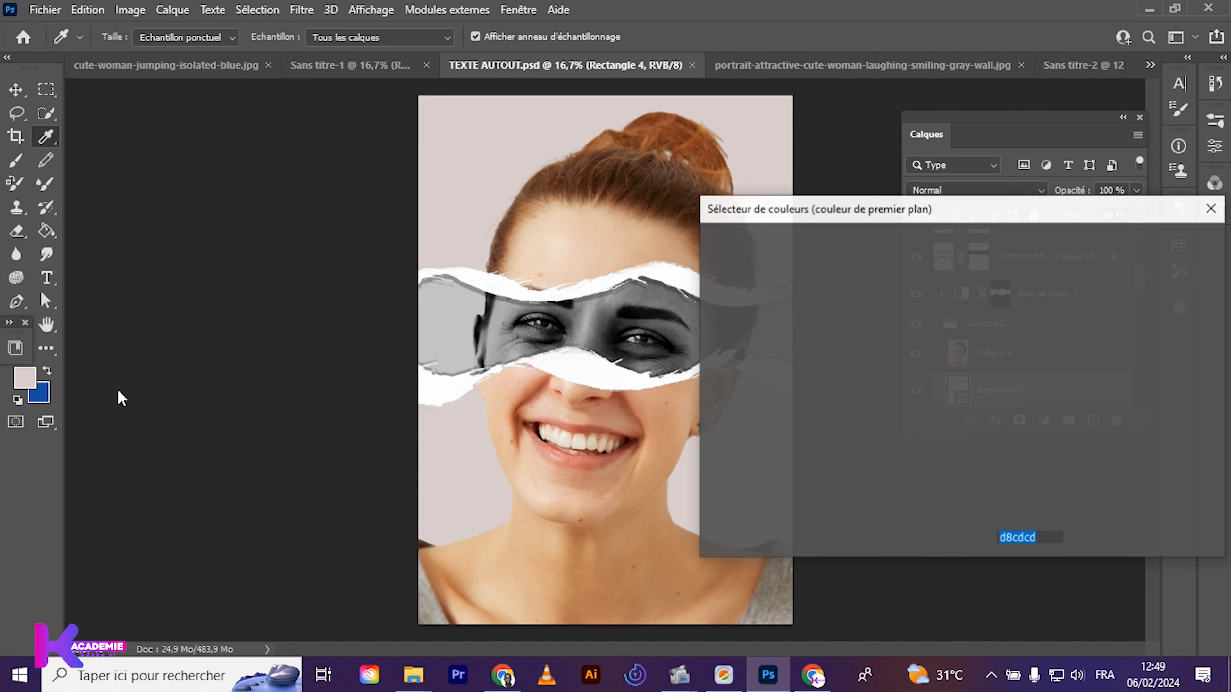
click(1051, 538)
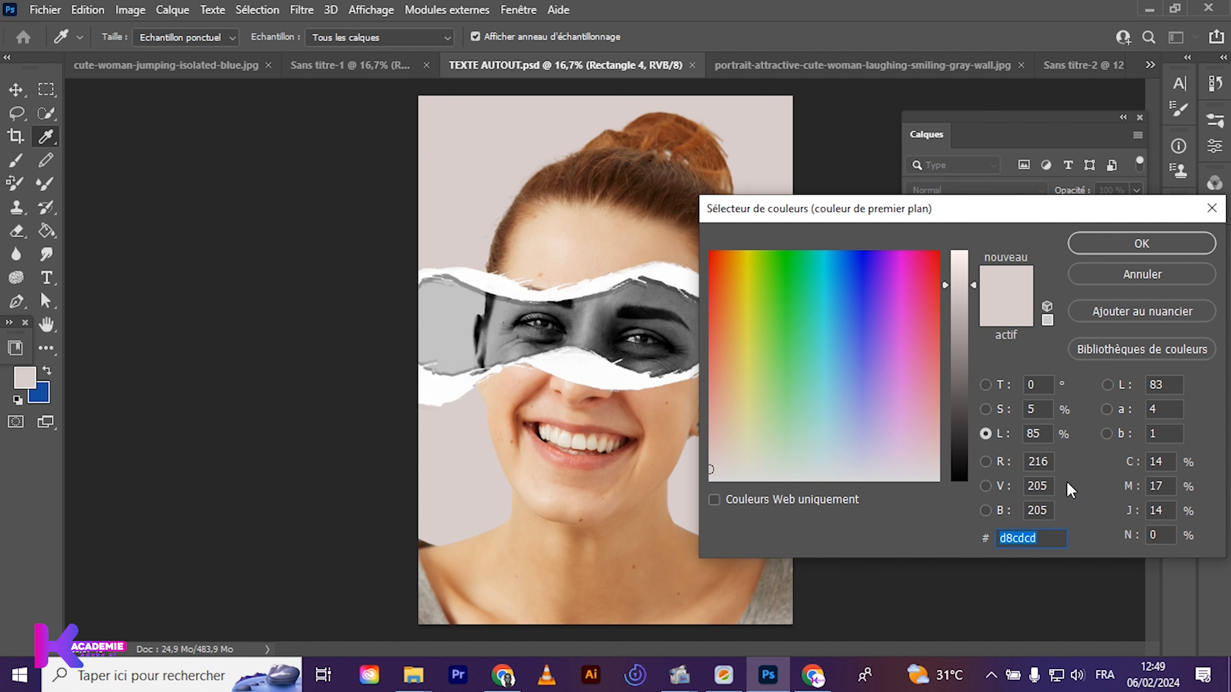
key(Return)
Add a solid colour fill layer named Fond 1 in d8cdcd to the Sans titre-2 document and collapse the layer list
click(1062, 66)
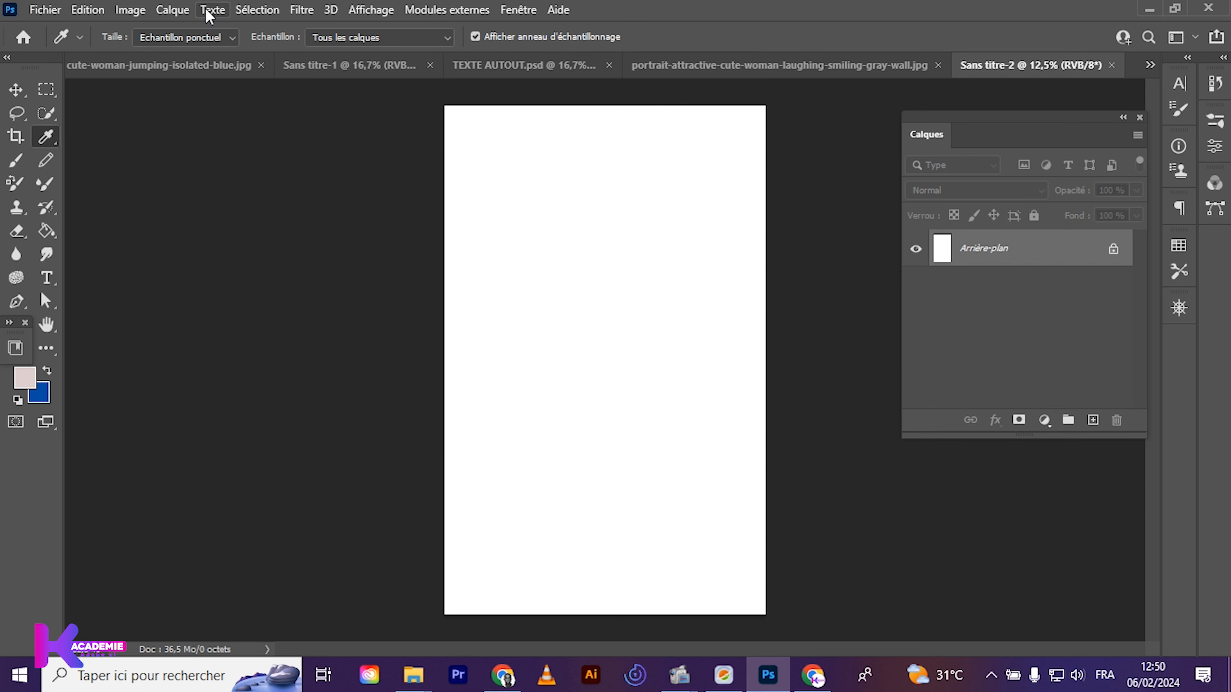
click(172, 9)
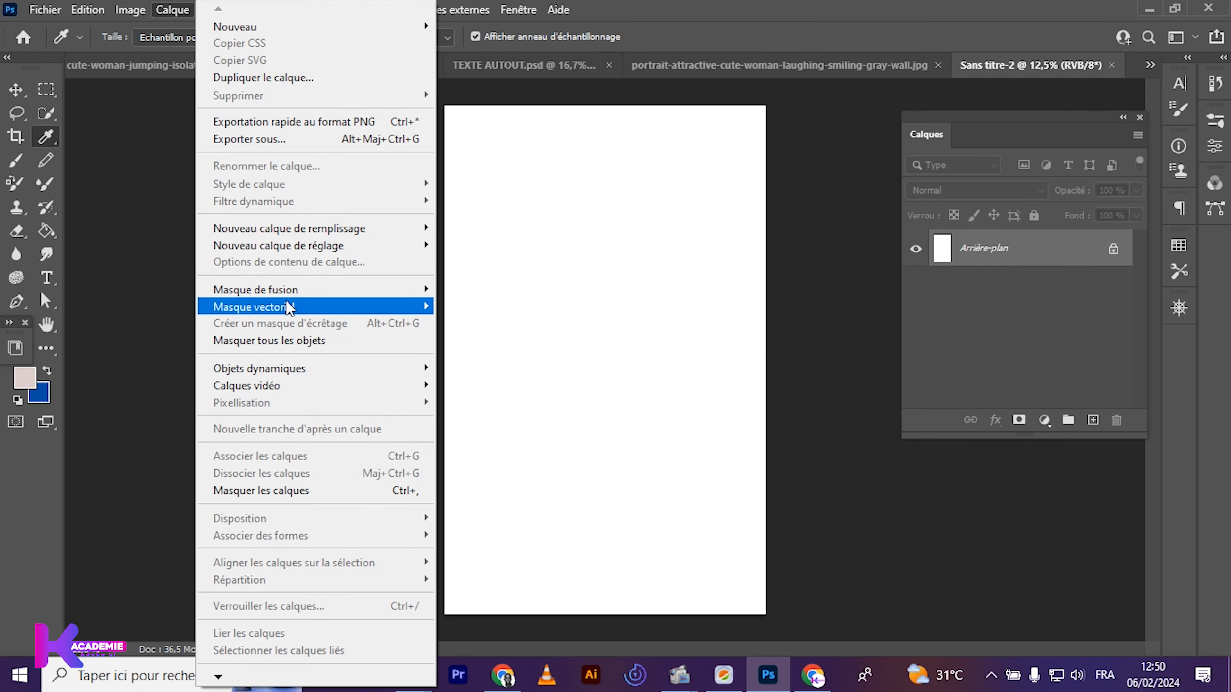
mouse_move(290, 227)
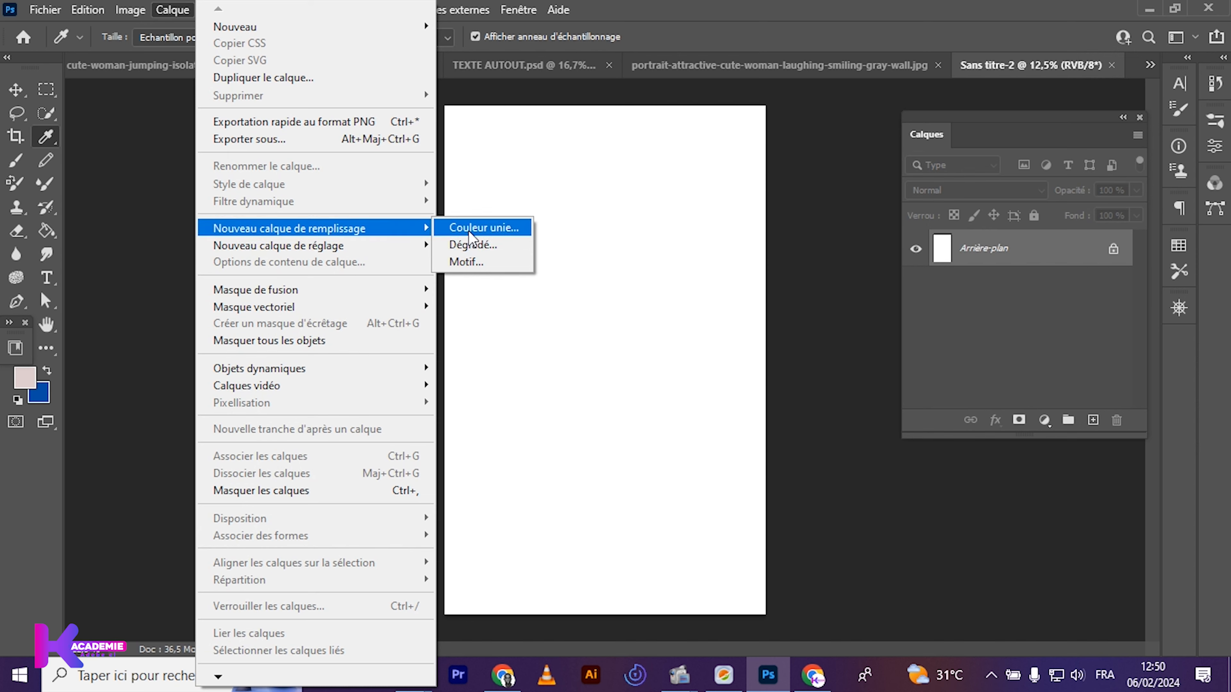
click(469, 235)
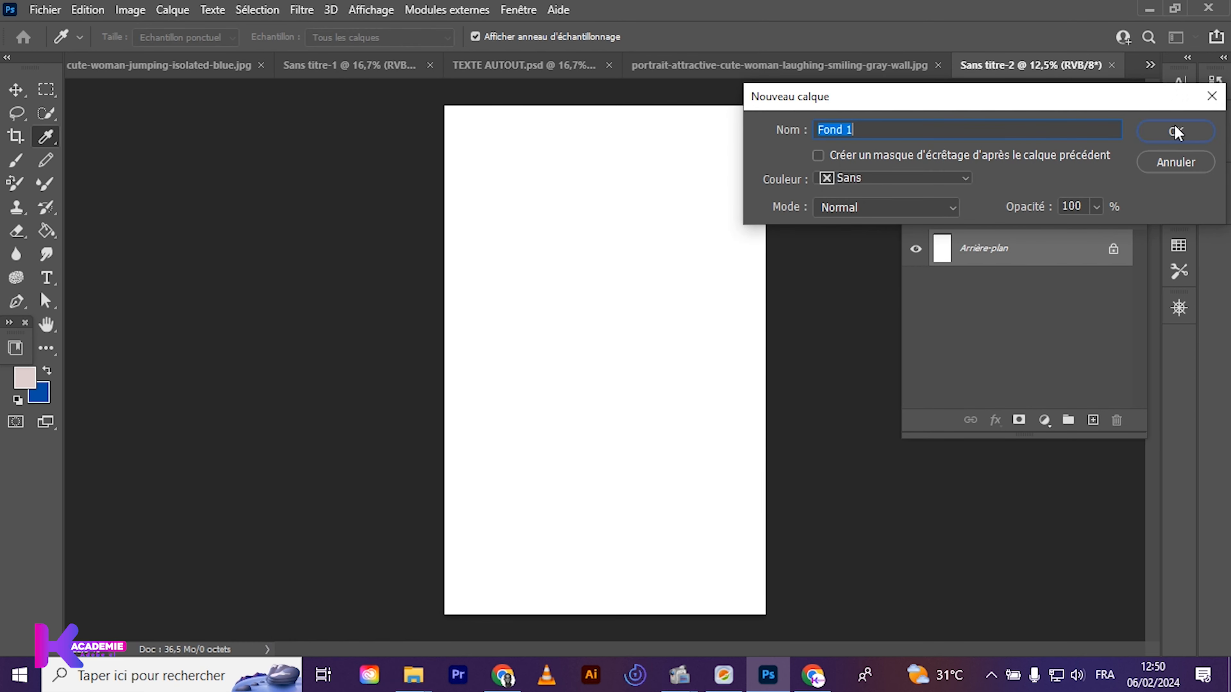
click(1176, 131)
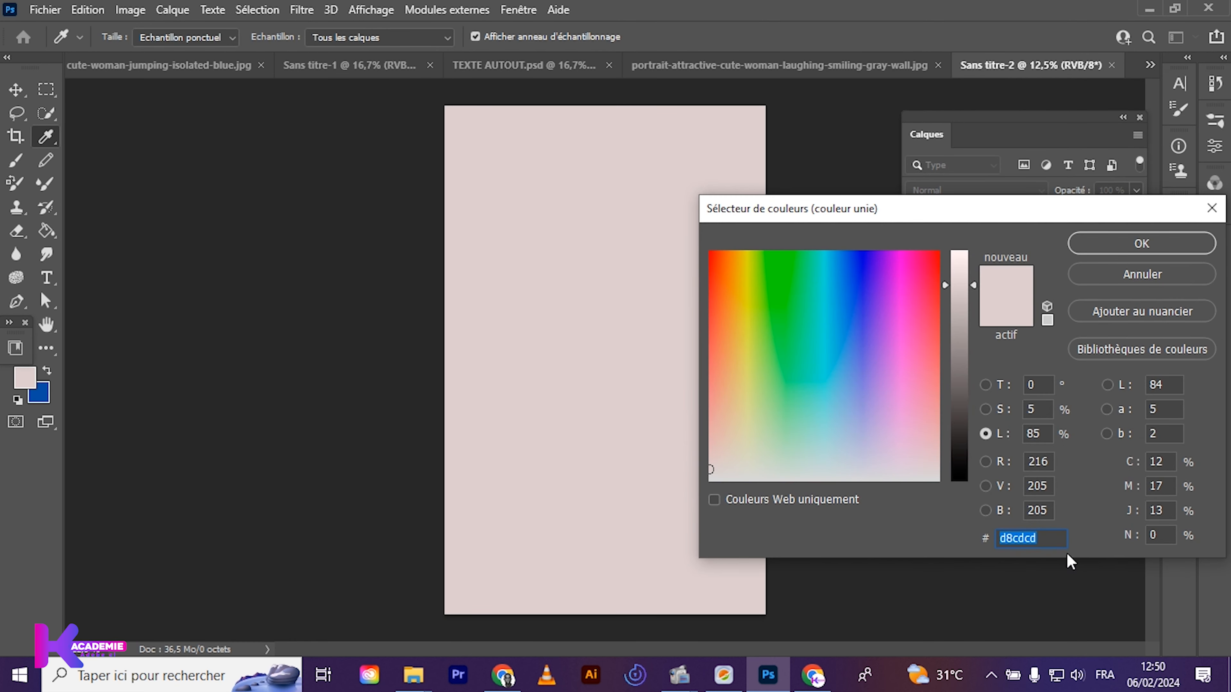
click(1142, 244)
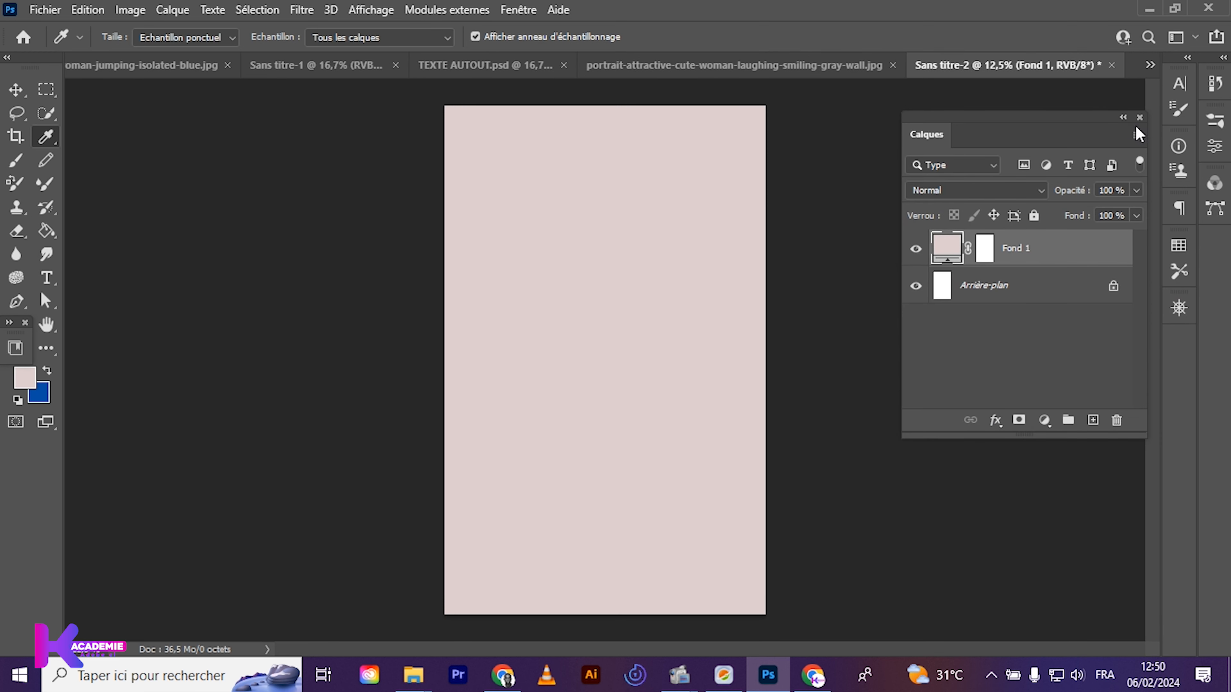
click(1123, 118)
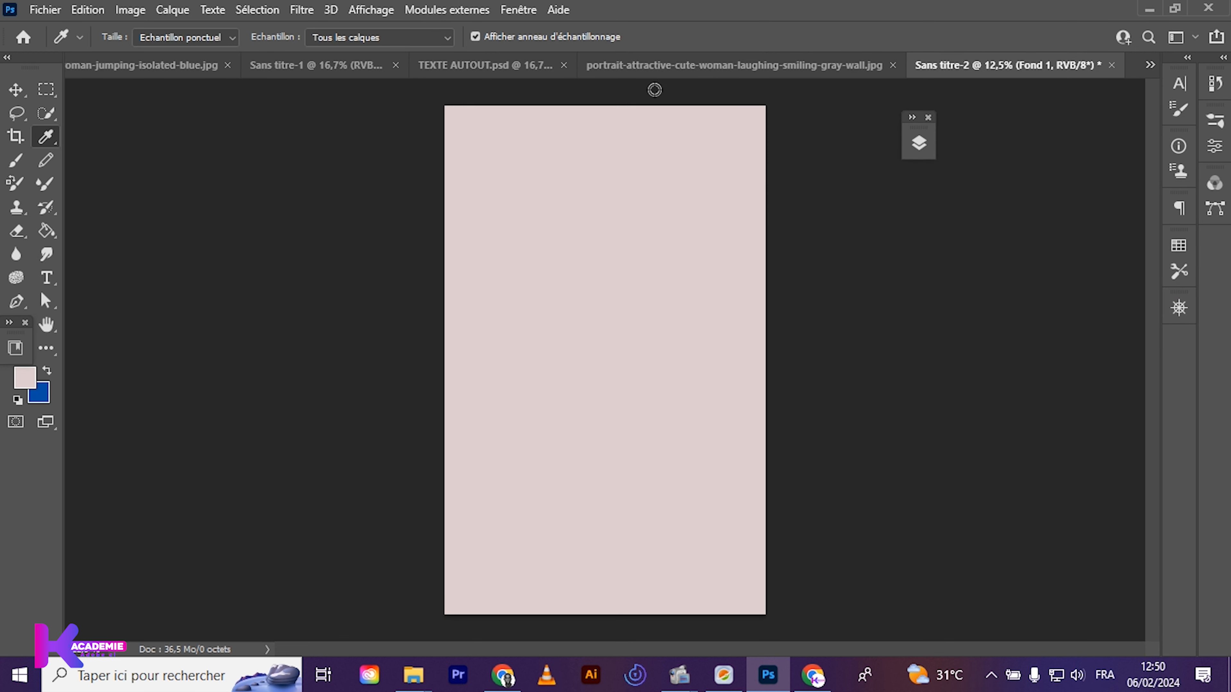
Copy the cut-out woman layer from the gray-wall portrait document
click(742, 68)
key(v)
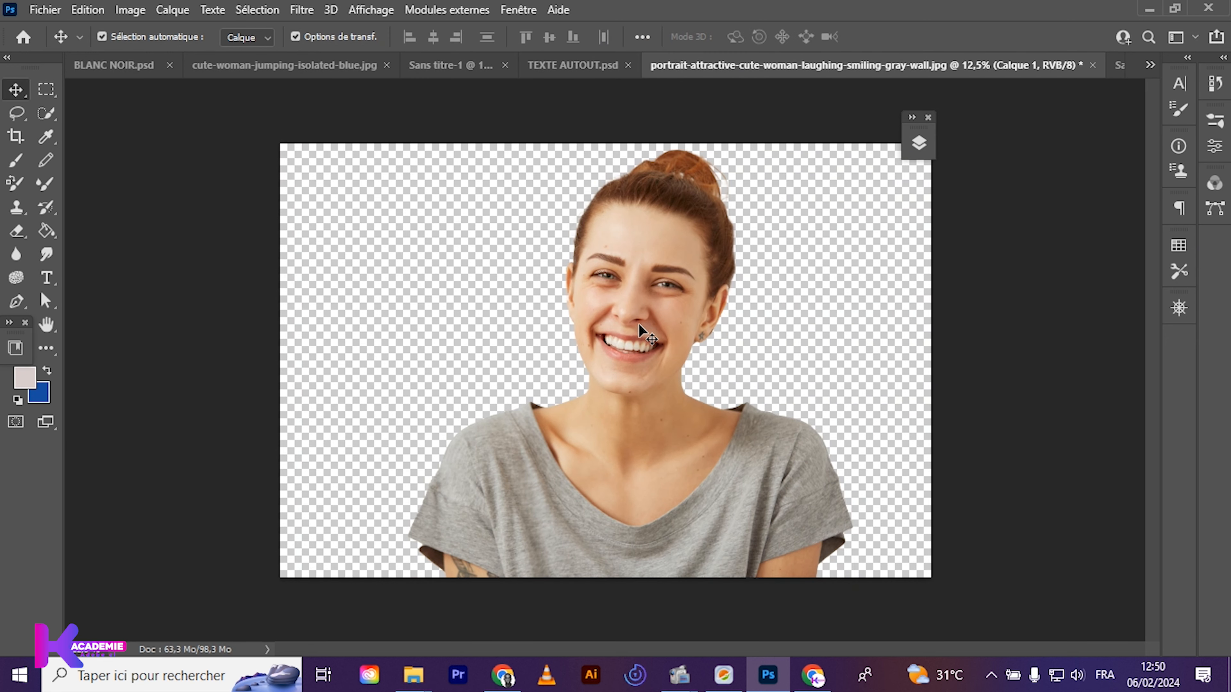
click(87, 10)
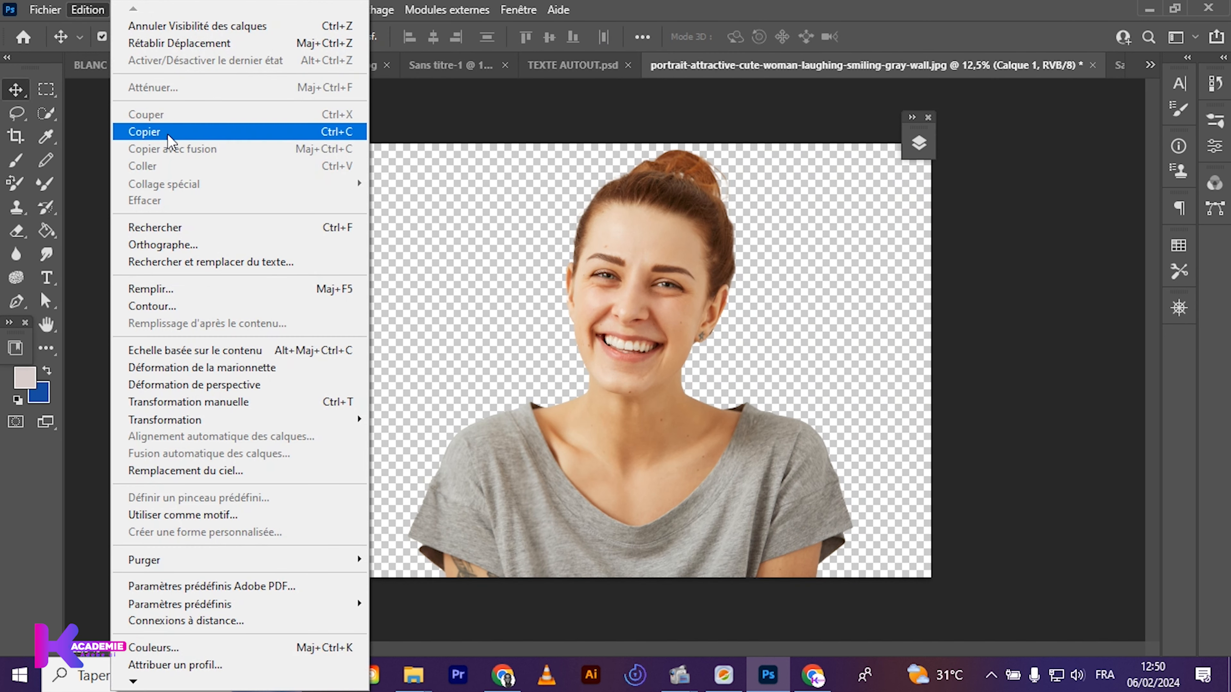
click(144, 131)
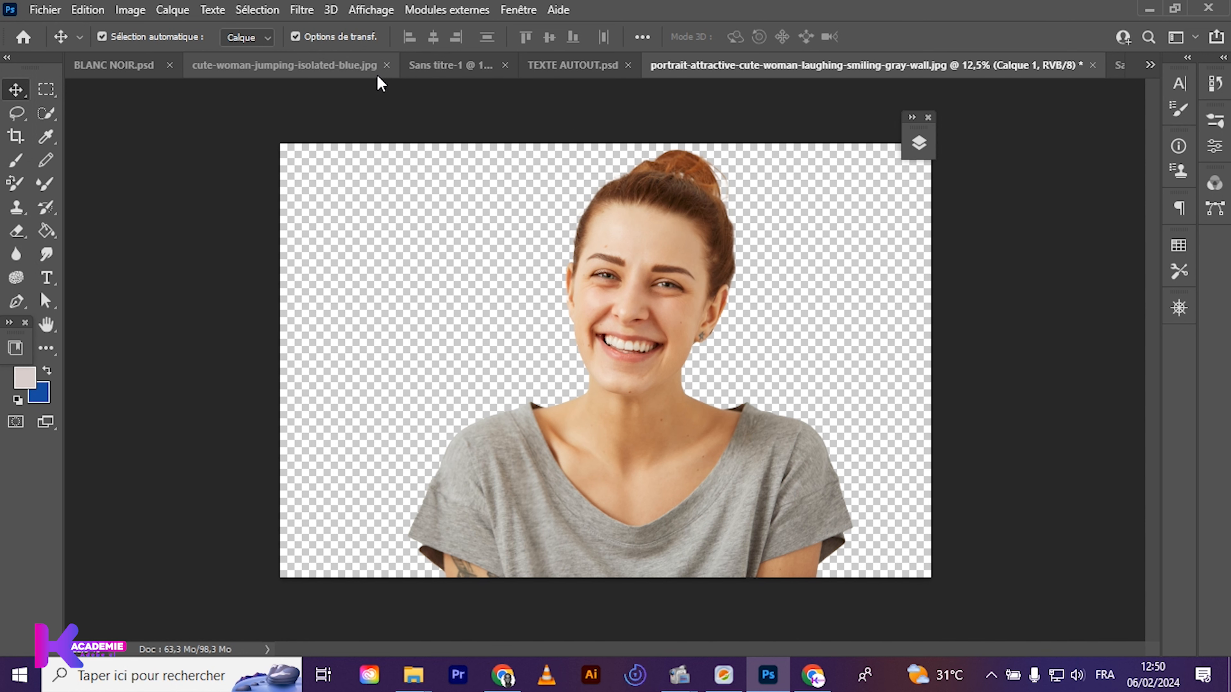
Close the cute-woman-jumping-isolated-blue.jpg document without saving it
click(444, 70)
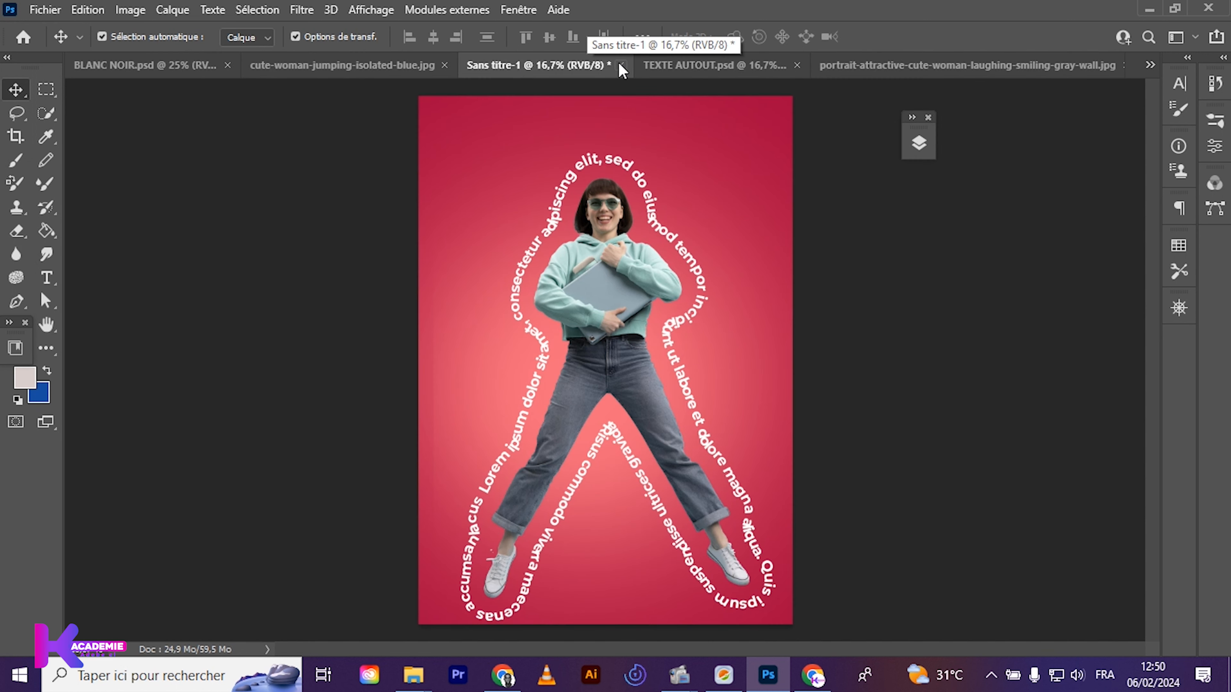
click(379, 68)
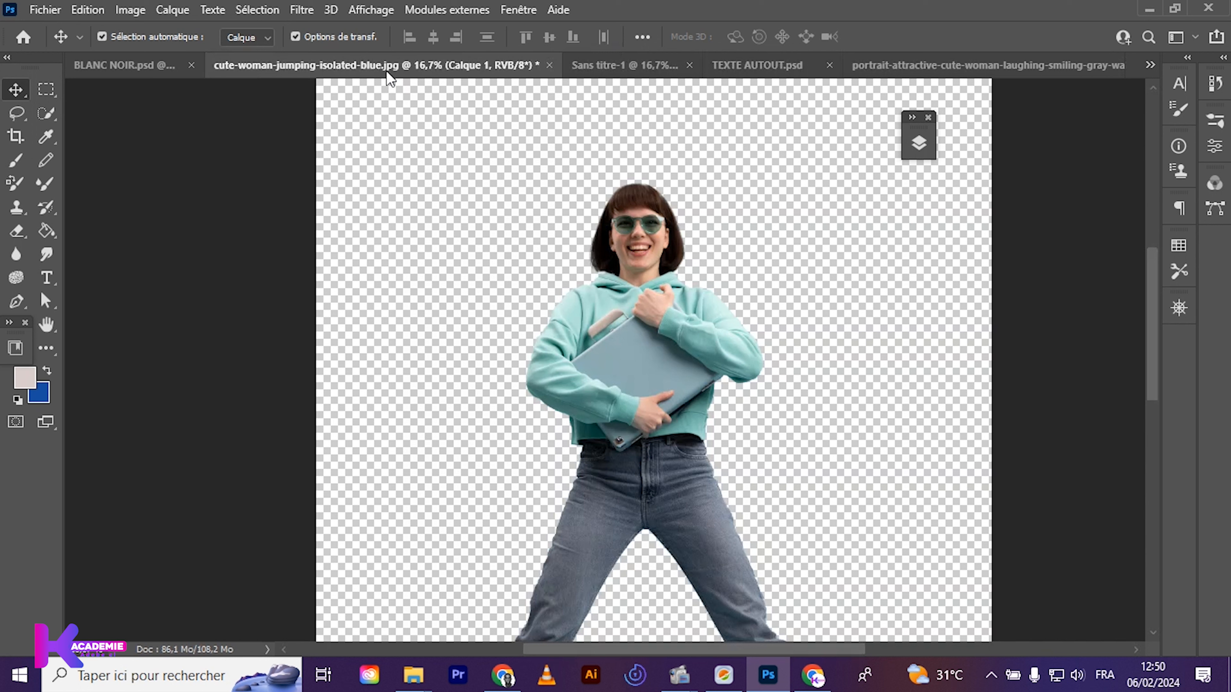
click(550, 65)
click(625, 263)
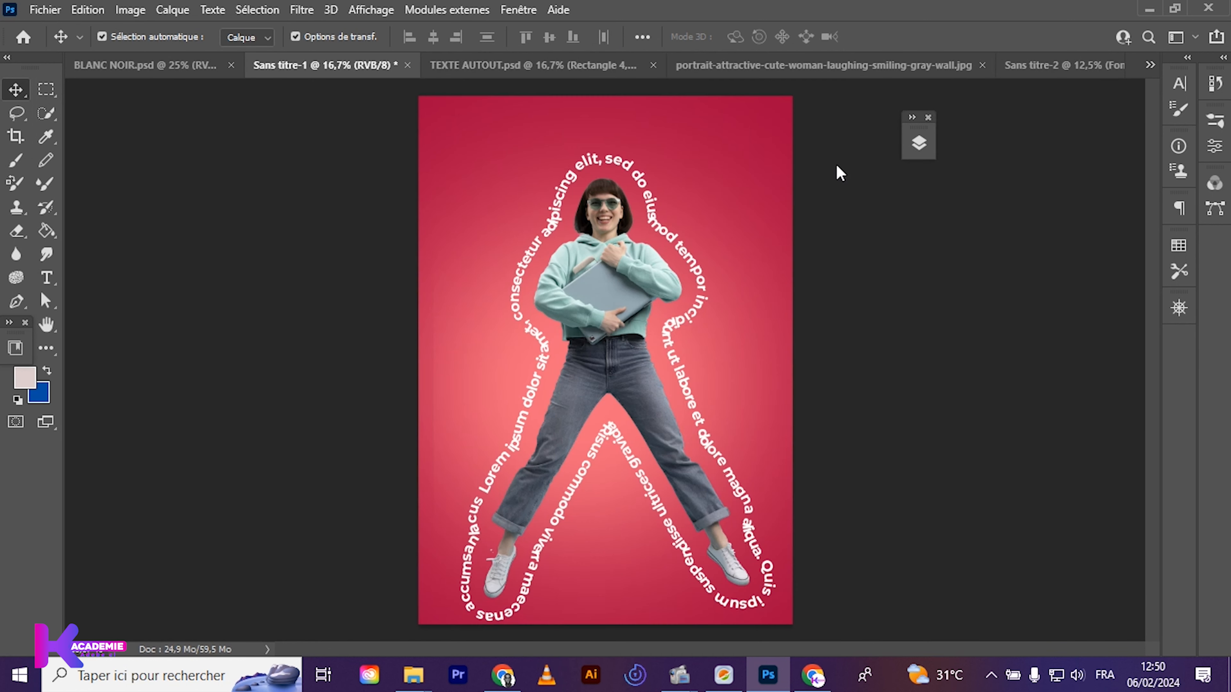
Paste the copied cut-out woman over the pink background of the Sans titre-2 document
click(1085, 65)
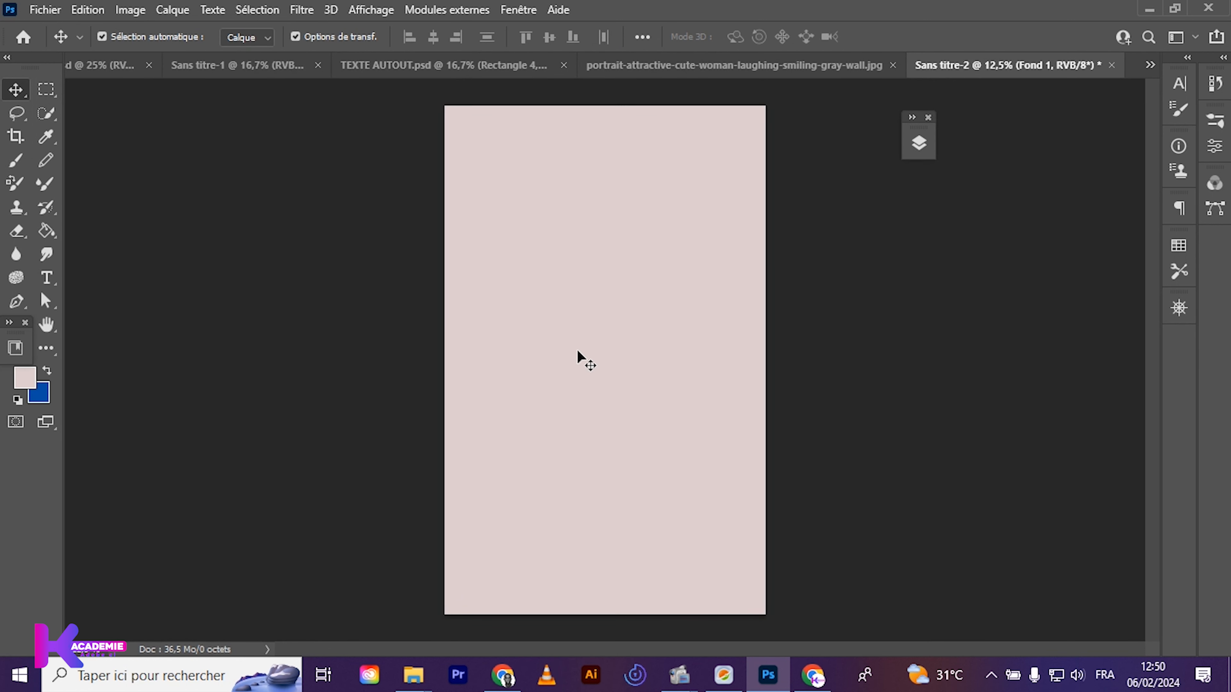
key(ctrl+v)
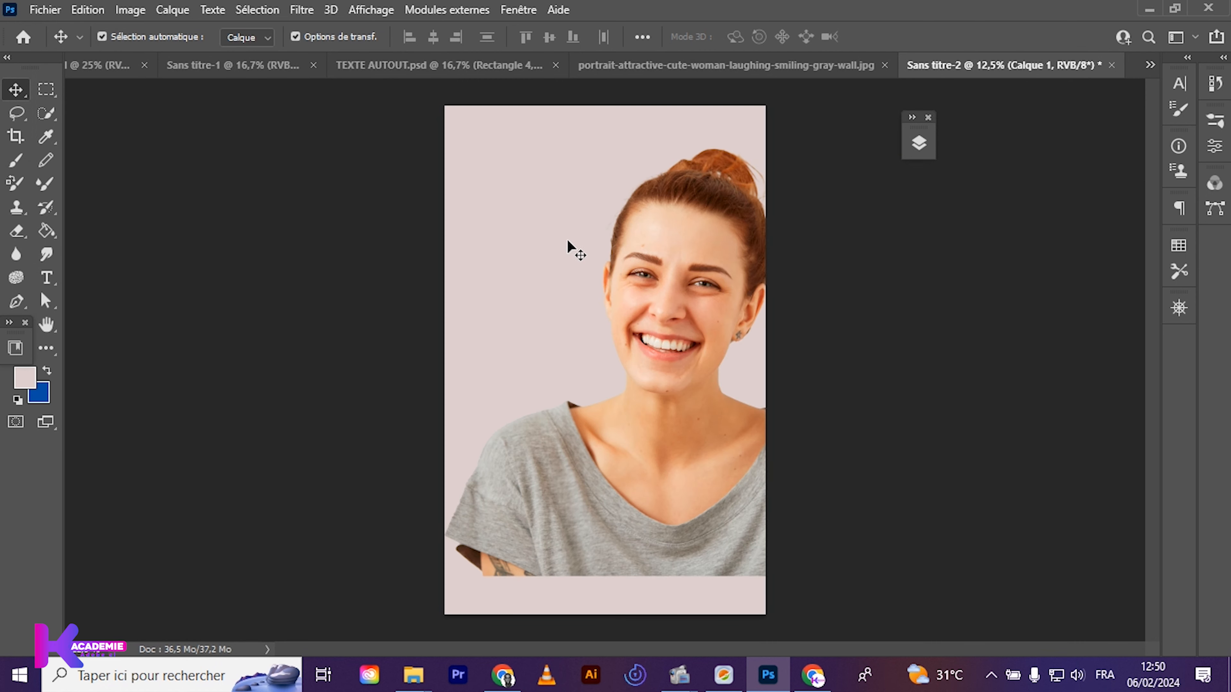
Move the cut-out woman so she is centred on the page with her shirt reaching the bottom edge
click(87, 10)
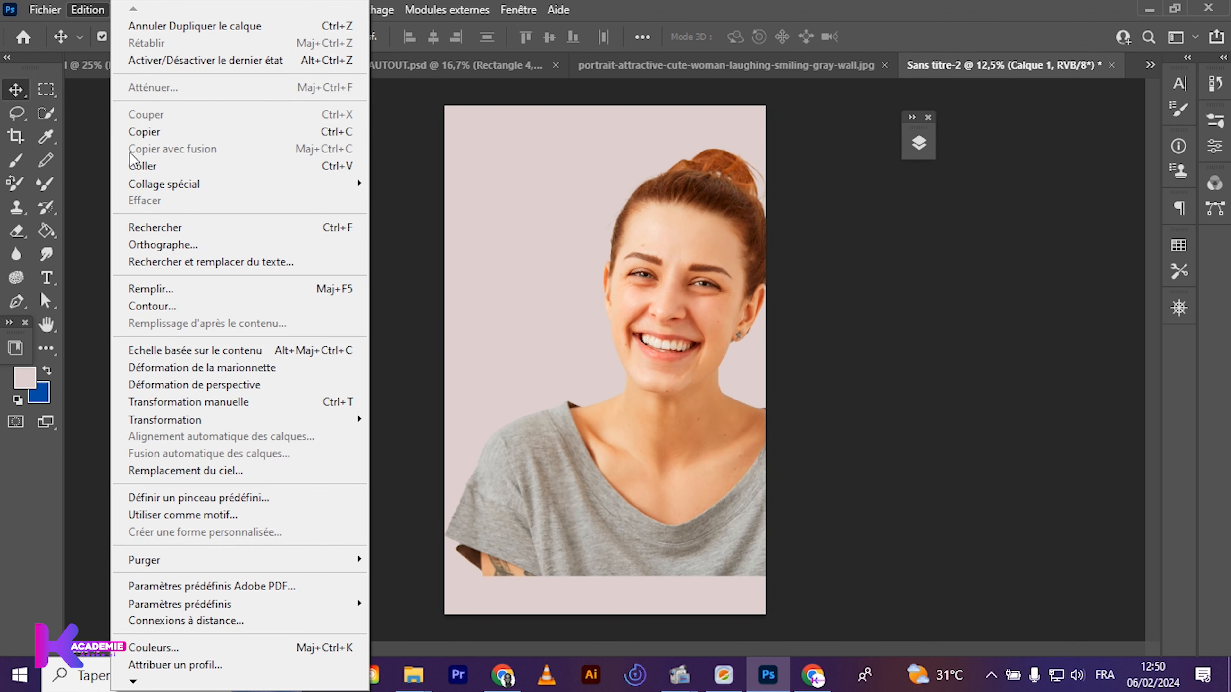
click(577, 340)
drag(707, 317, 637, 369)
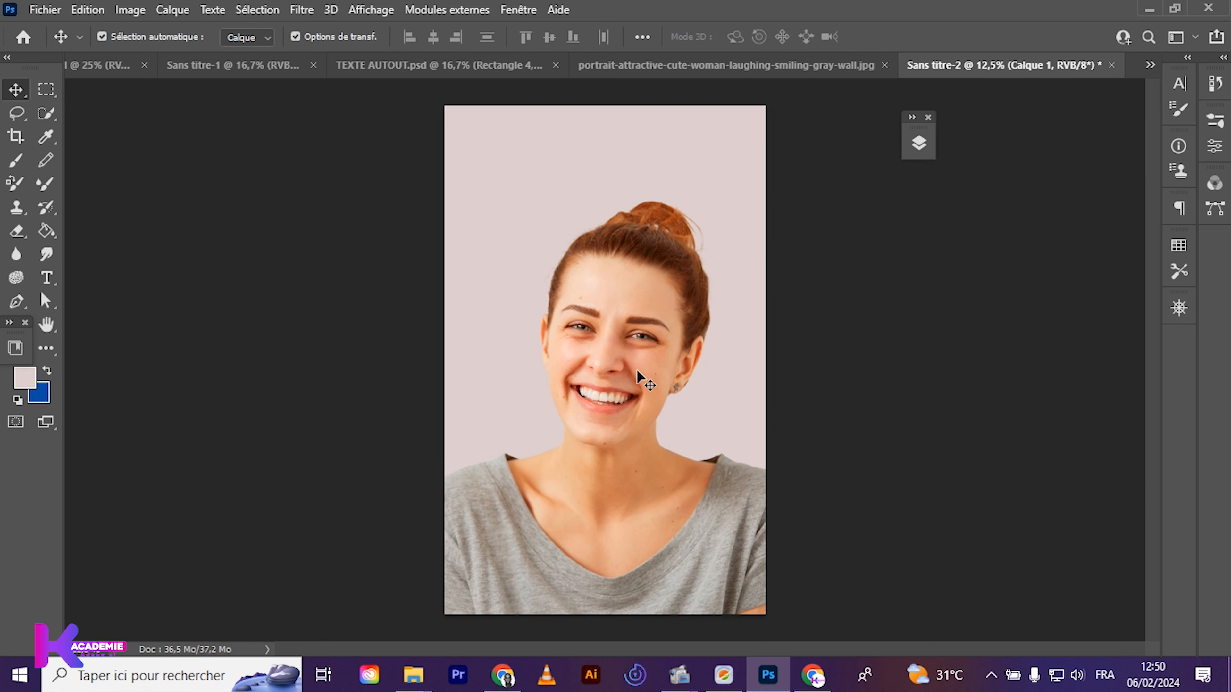
Enlarge the woman proportionally with Free Transform and reposition her so her face nearly fills the page width, with her bun just below the top
click(87, 10)
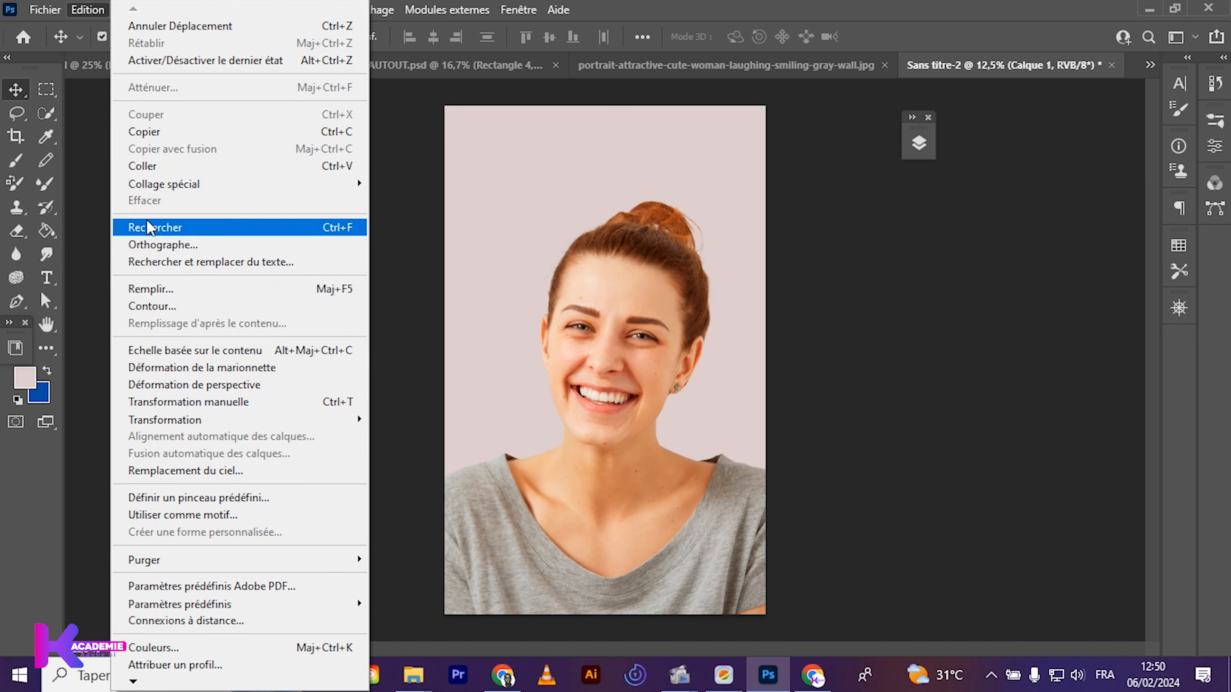
click(209, 402)
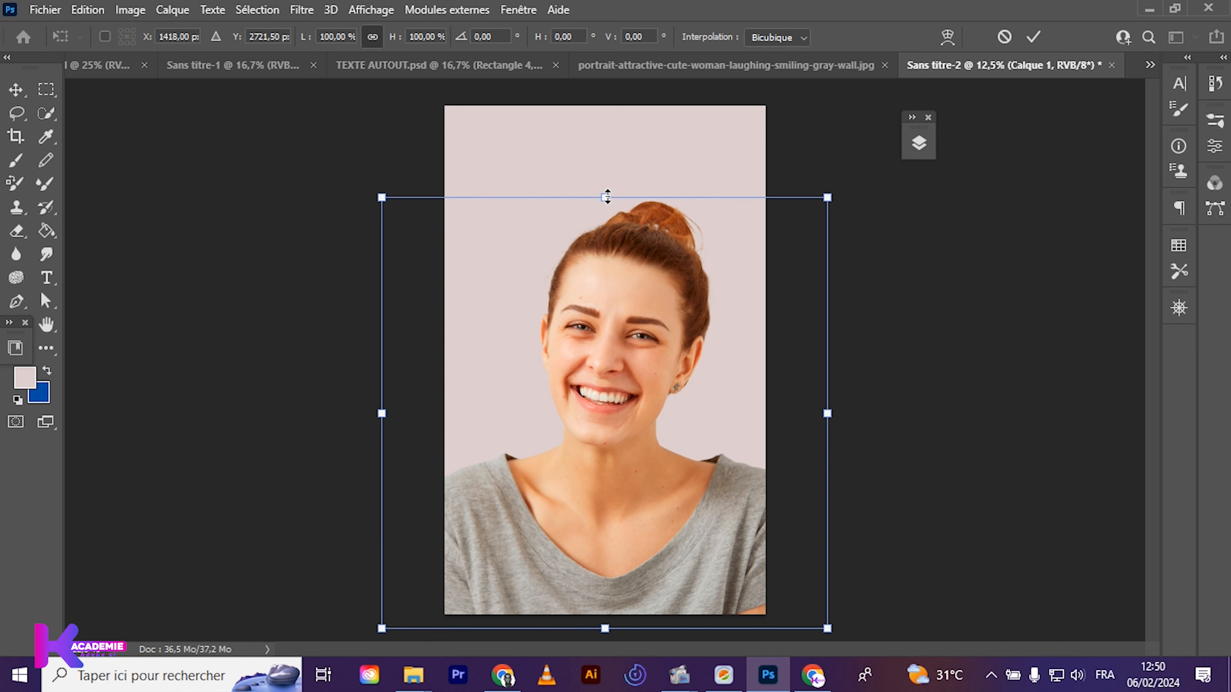
drag(606, 196, 590, 62)
drag(655, 228, 641, 300)
drag(591, 134, 601, 56)
drag(609, 280, 610, 349)
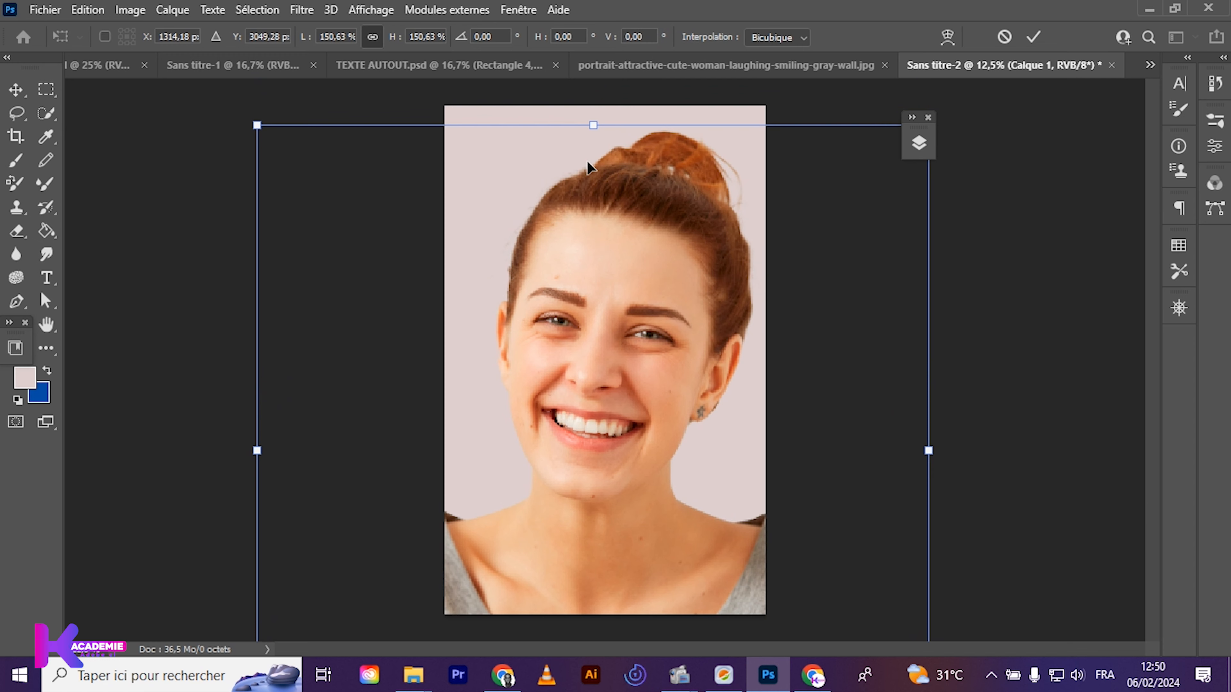
drag(592, 126, 591, 82)
drag(610, 226, 601, 256)
key(Return)
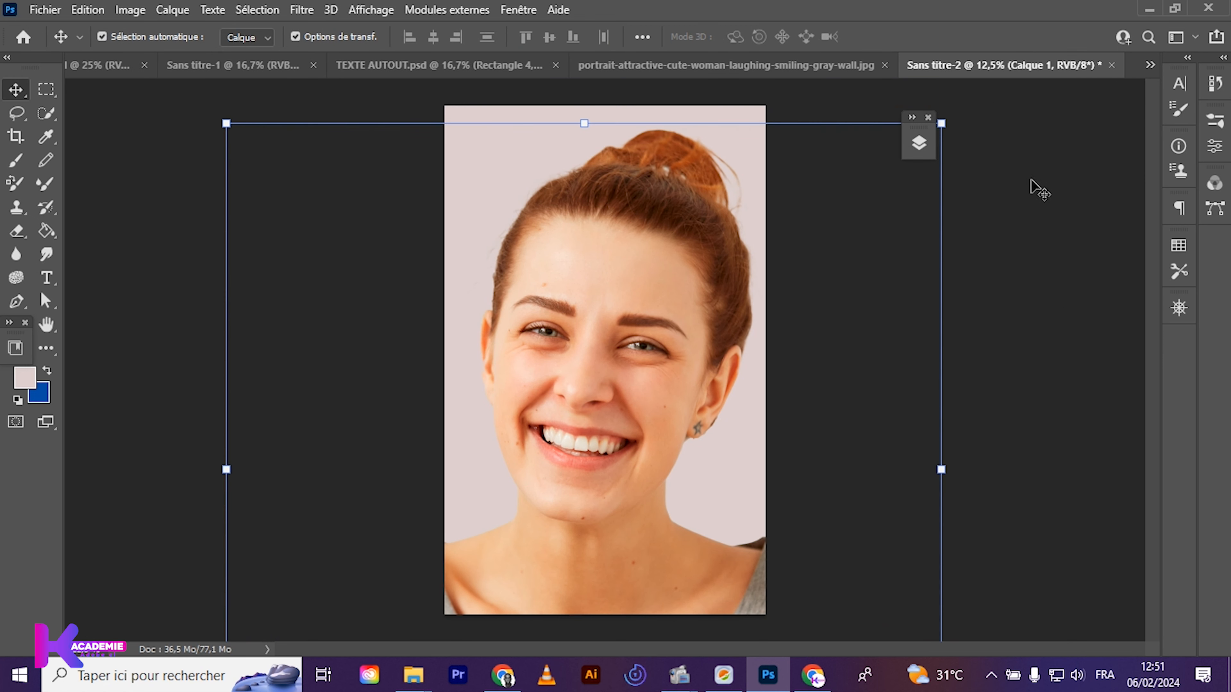
Move the collapsed layer list away from the page, expand it and make it taller
click(1067, 214)
drag(907, 132, 1039, 125)
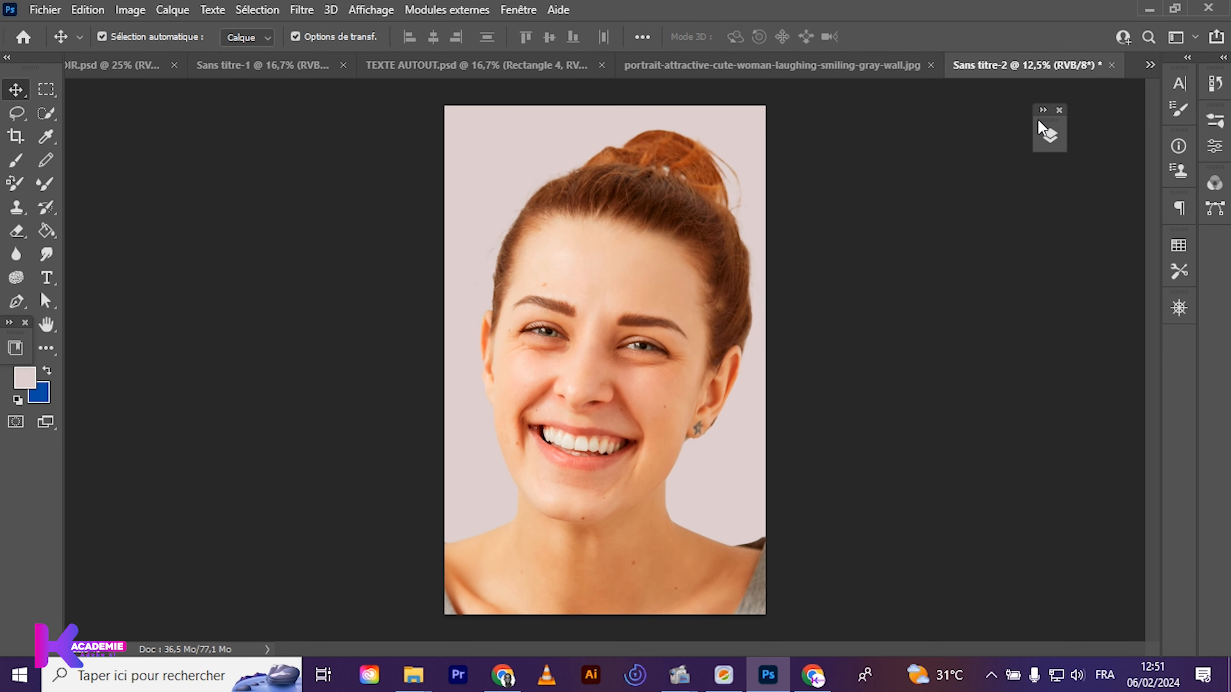
click(1054, 146)
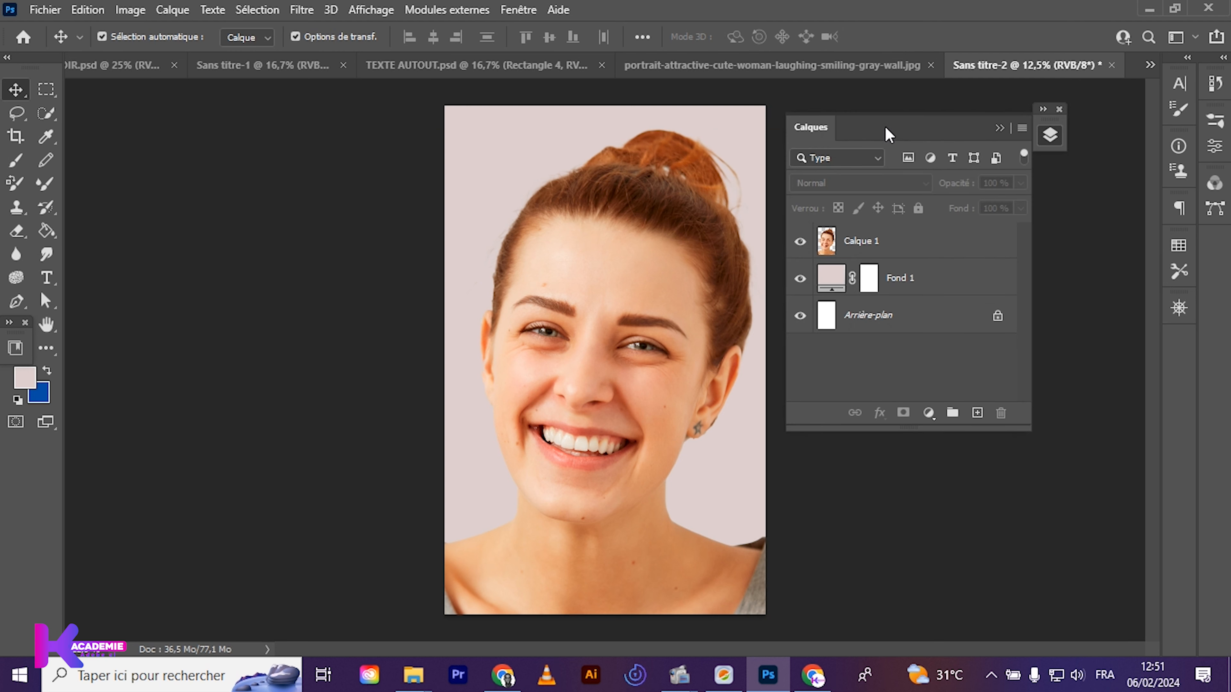
drag(886, 133, 951, 133)
drag(972, 428, 1008, 564)
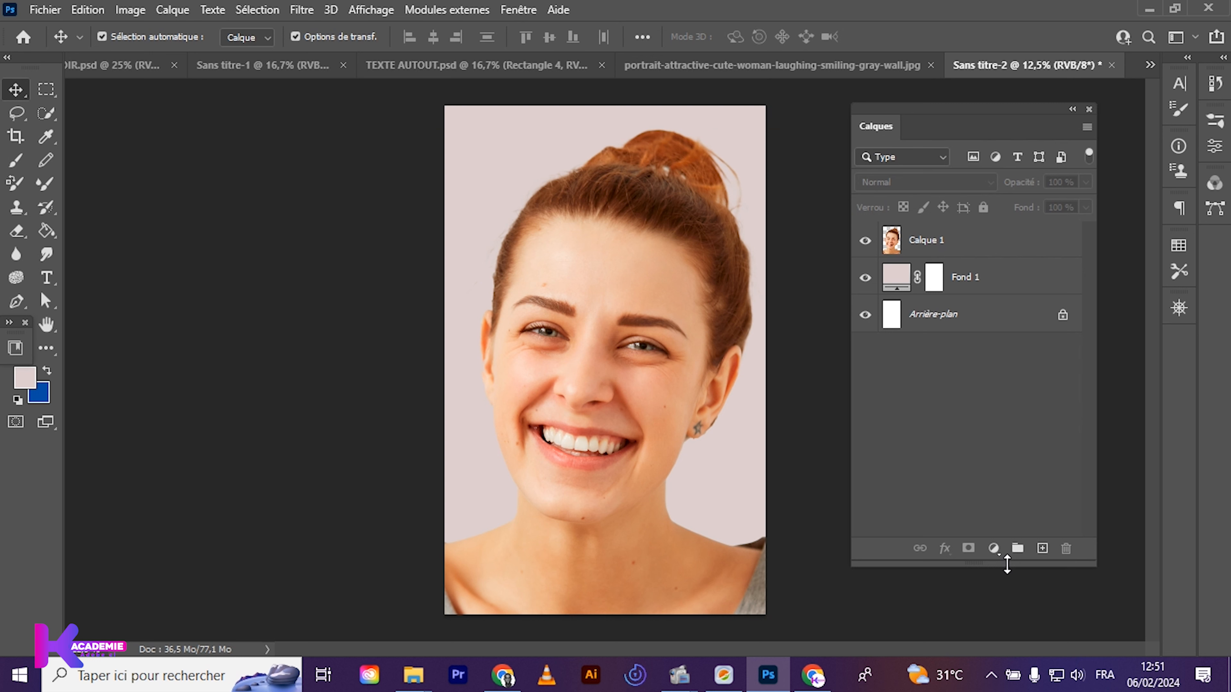
Group the Calque 1 and Fond 1 layers and name the group ENSEMBLE
click(952, 250)
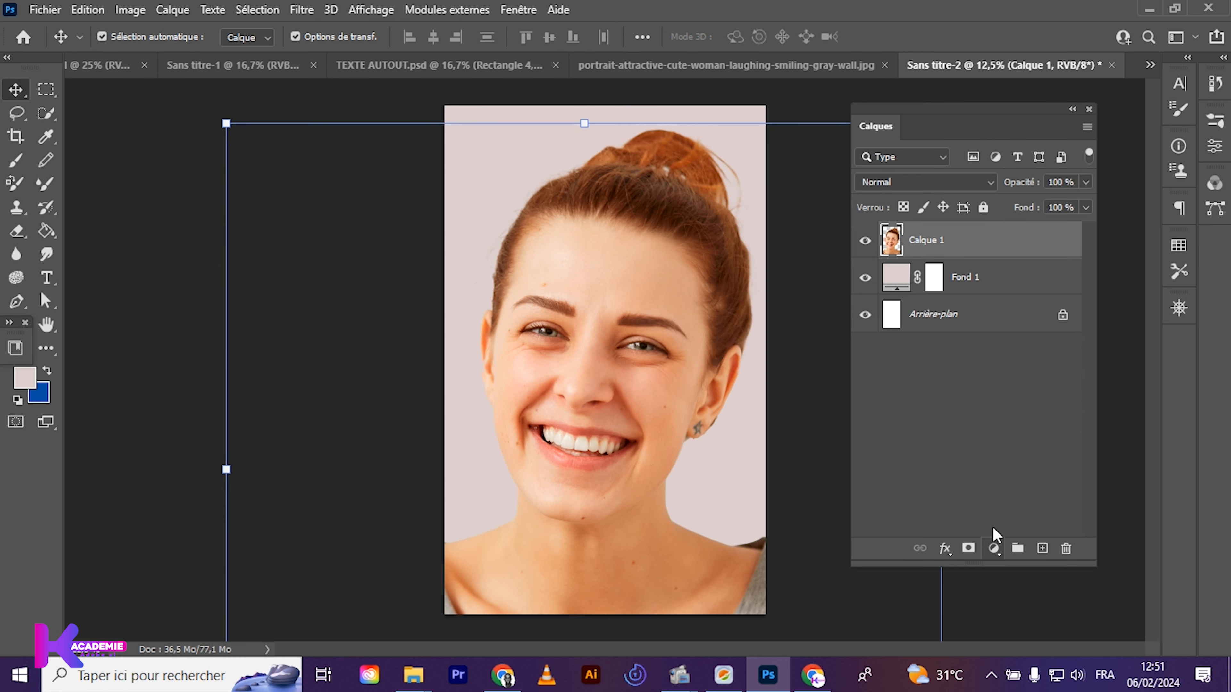
click(963, 285)
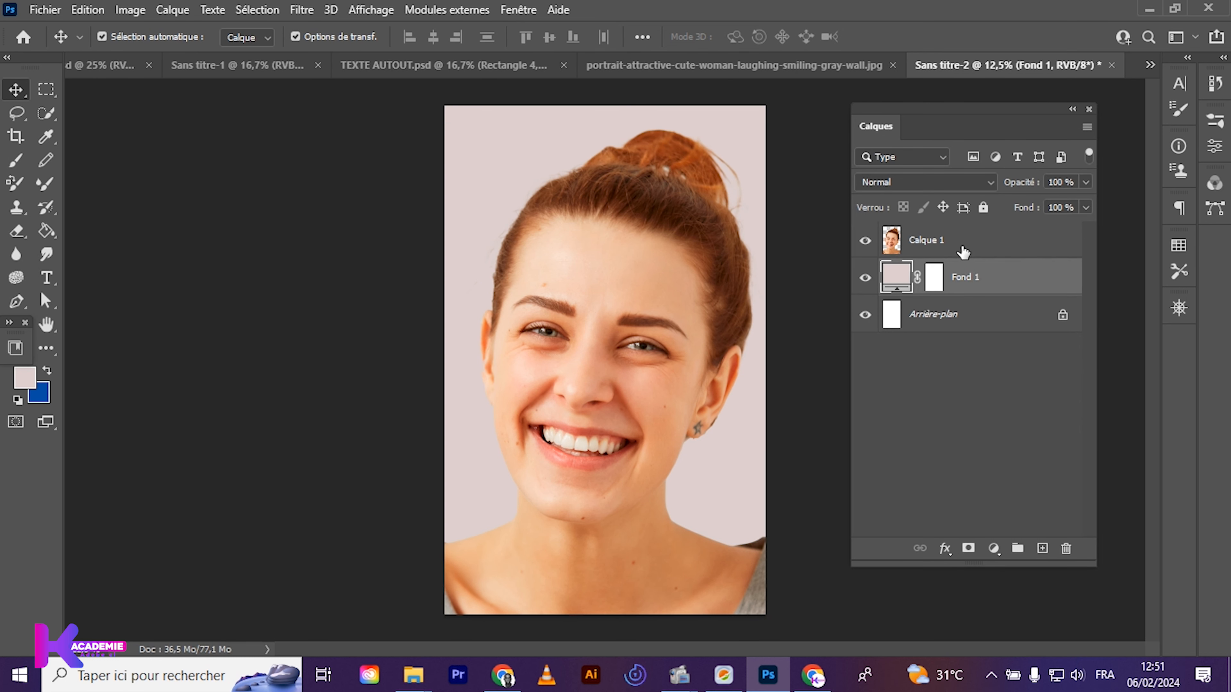
ctrl+click(959, 244)
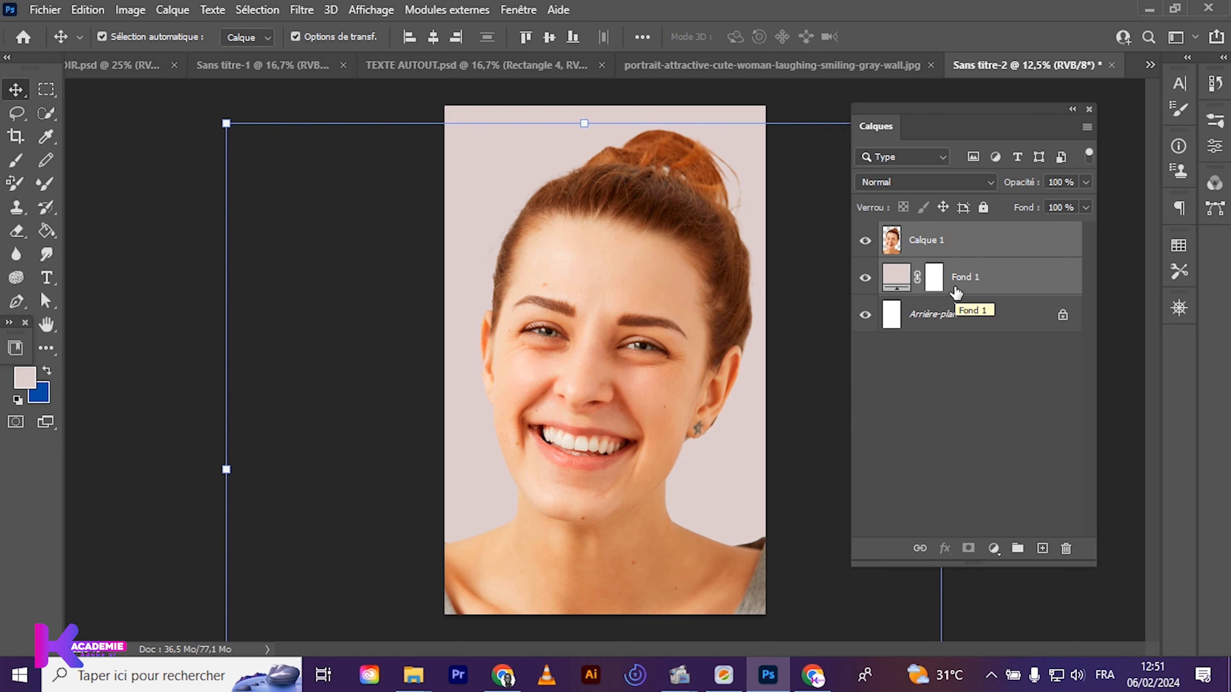
key(ctrl+g)
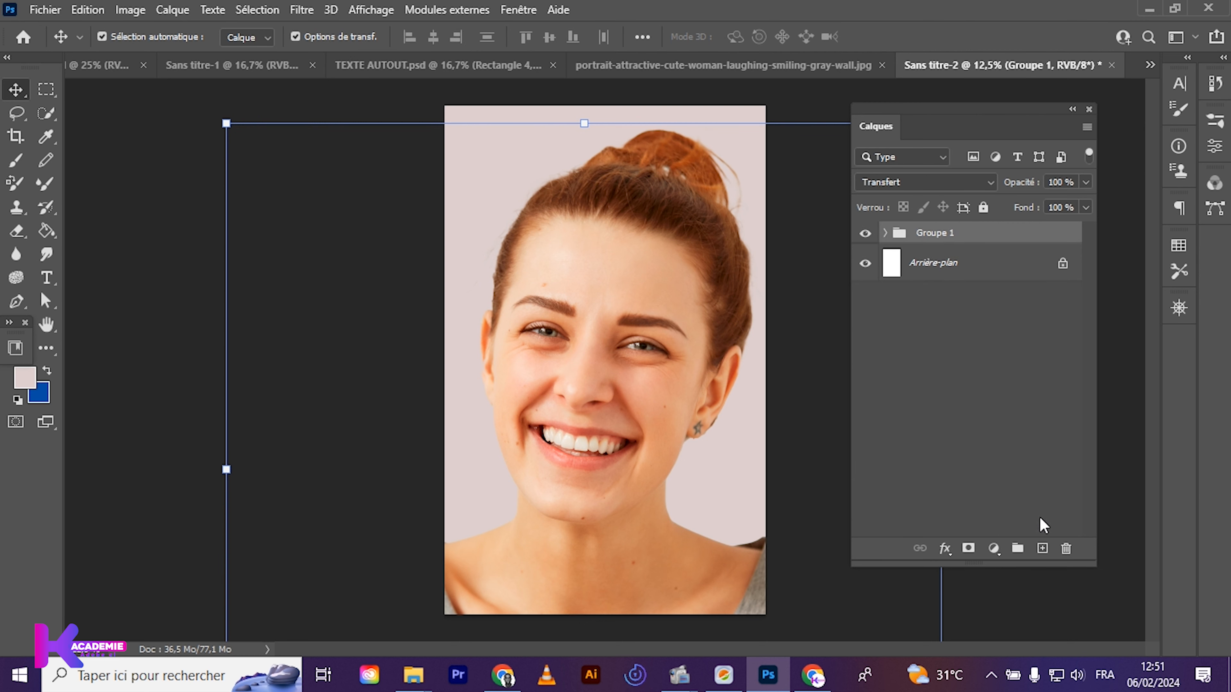
double_click(932, 234)
text(ENSEMBLE)
click(969, 327)
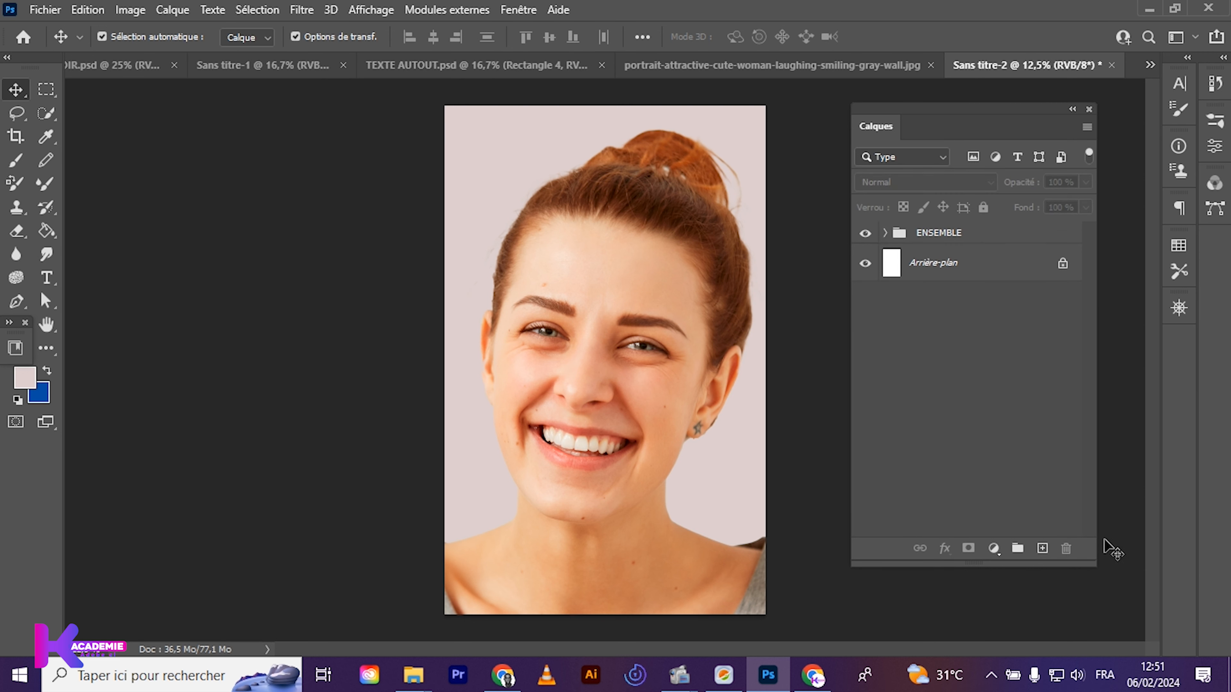
Add a Noir et blanc adjustment layer above ENSEMBLE with the Plus foncé preset, and toggle its visibility to compare the image
click(994, 549)
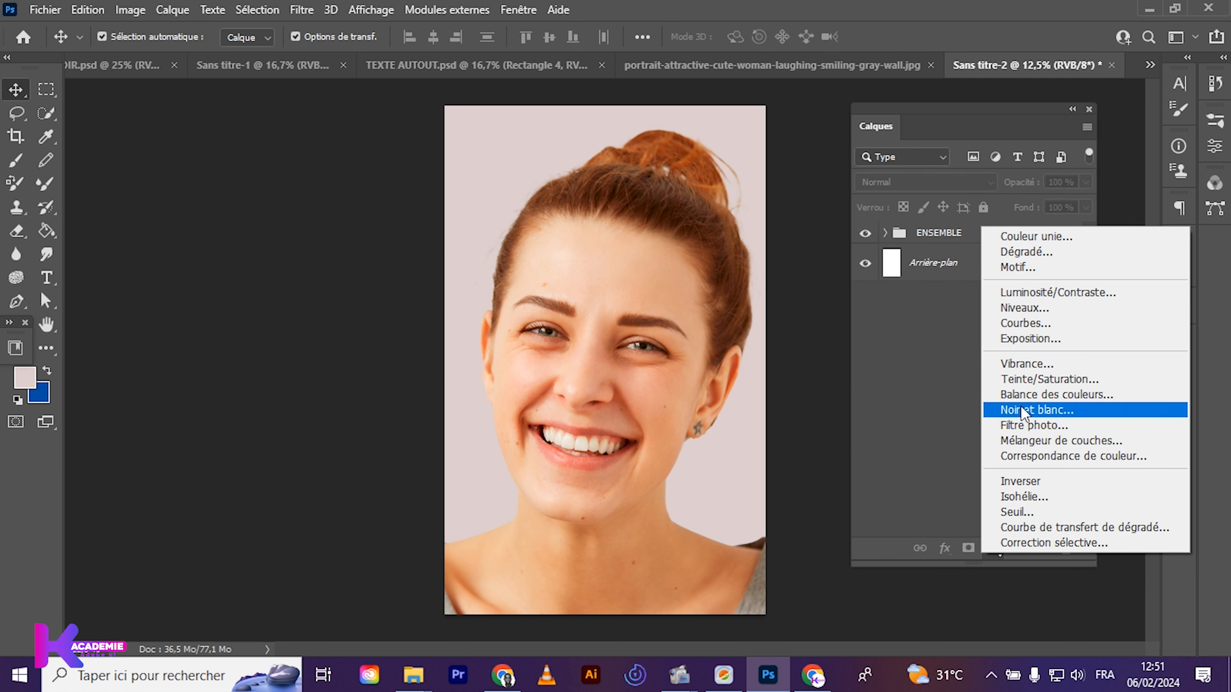
click(1020, 409)
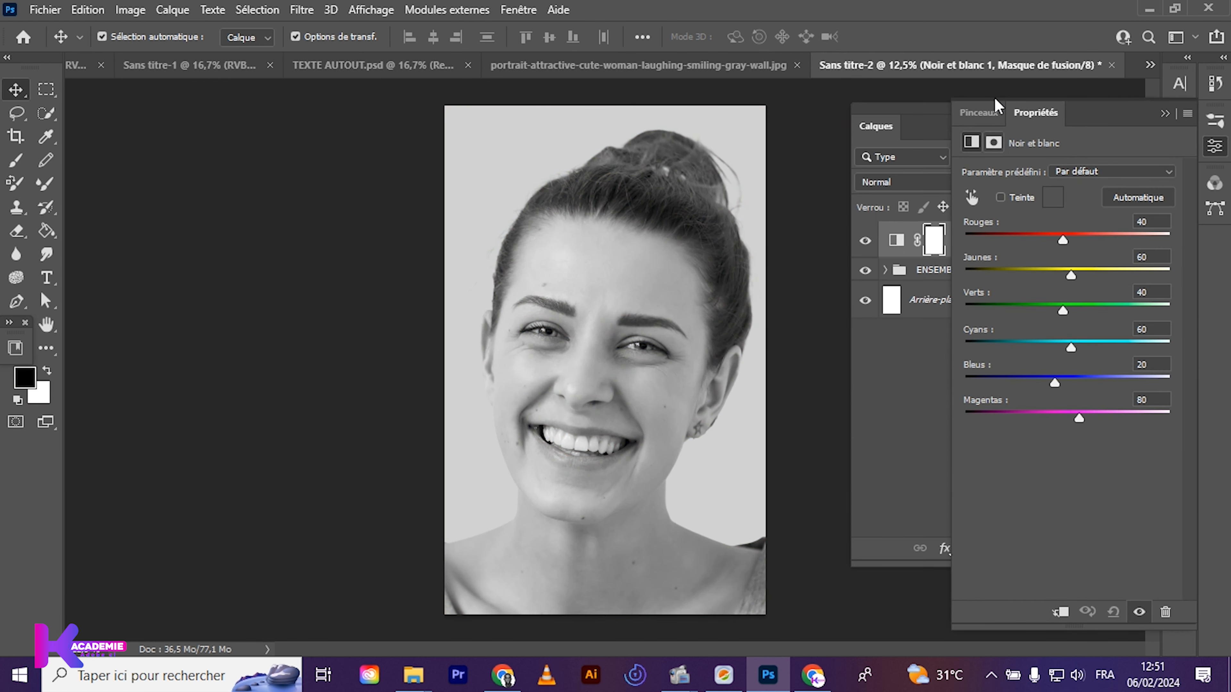
click(1074, 175)
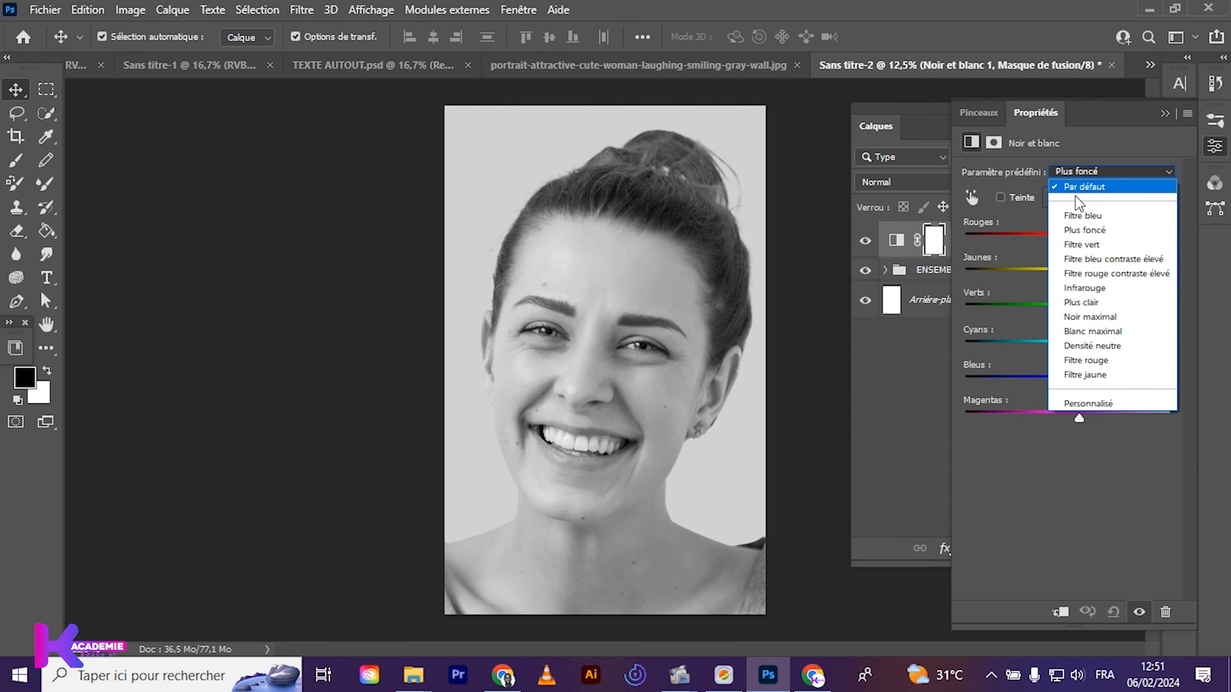
click(1090, 188)
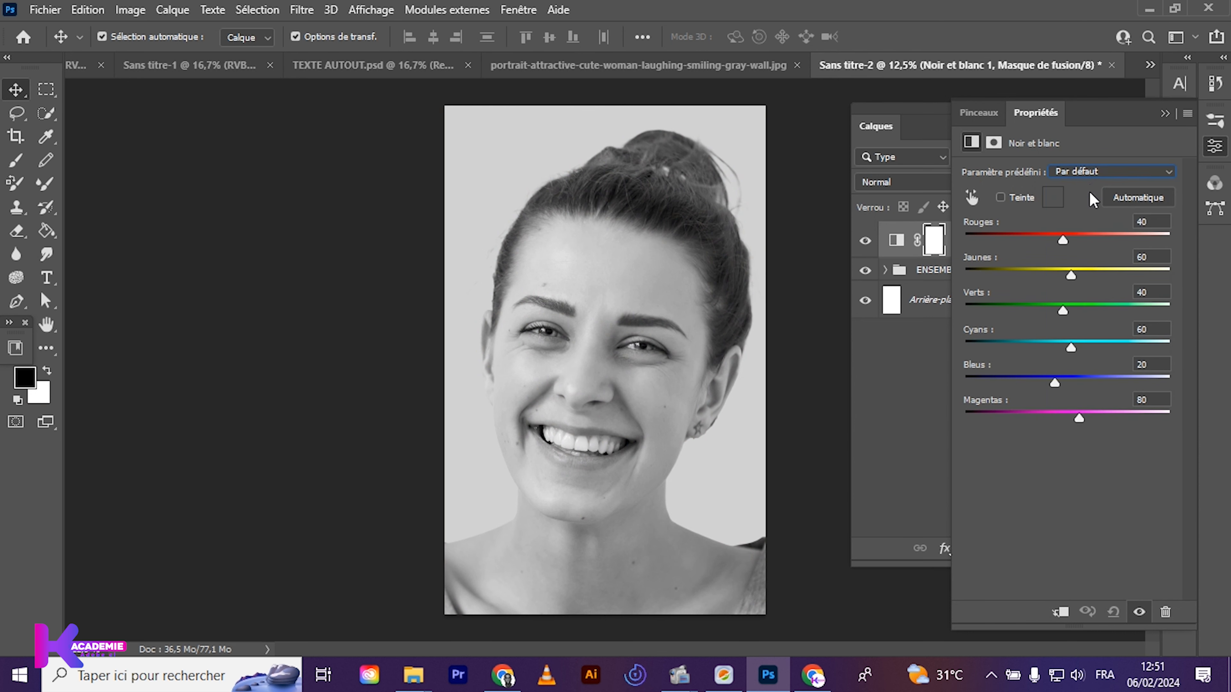
click(1091, 171)
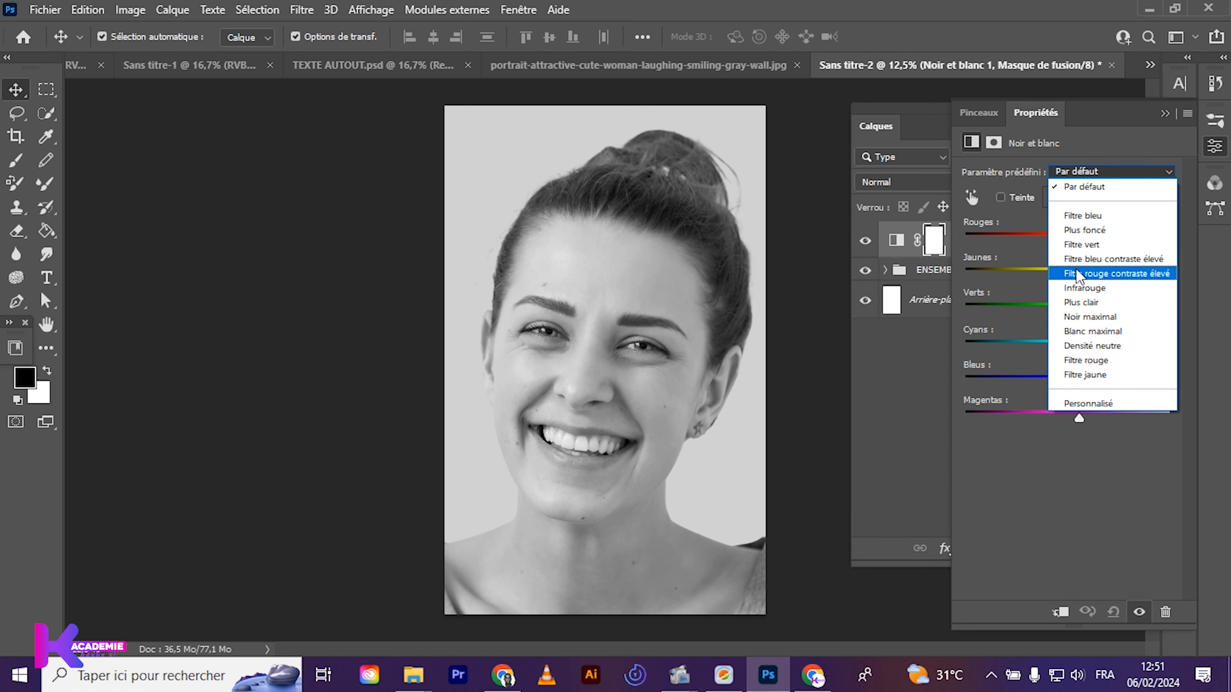
click(1084, 230)
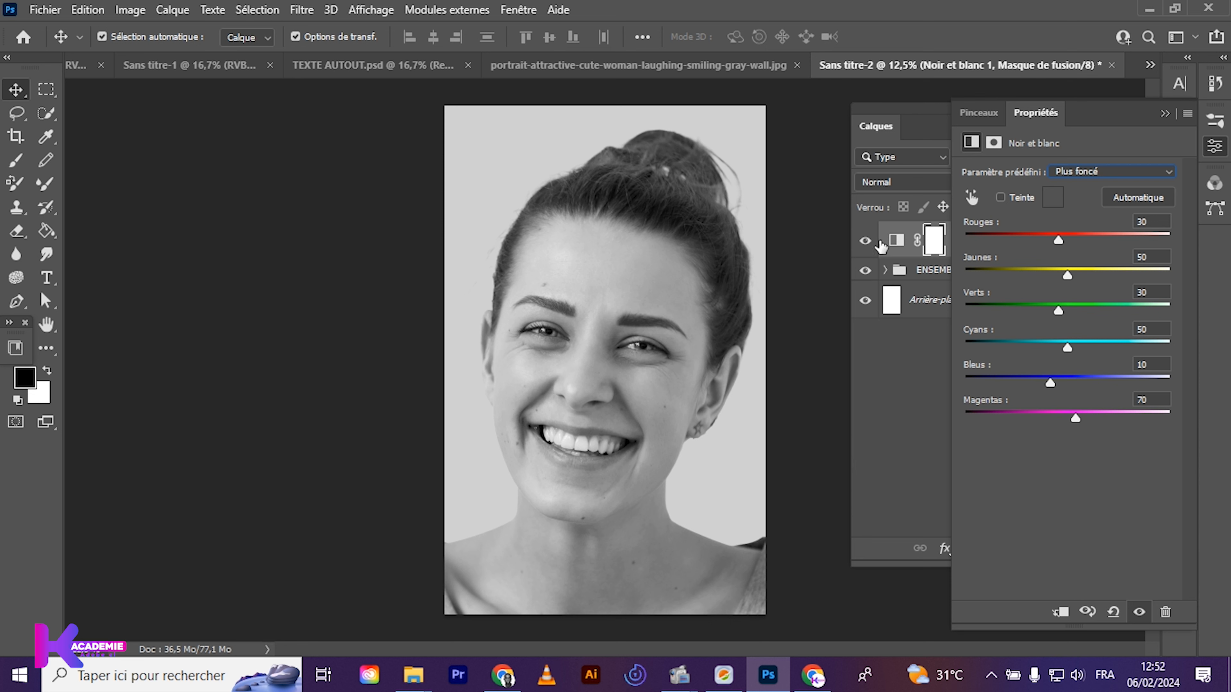
click(866, 241)
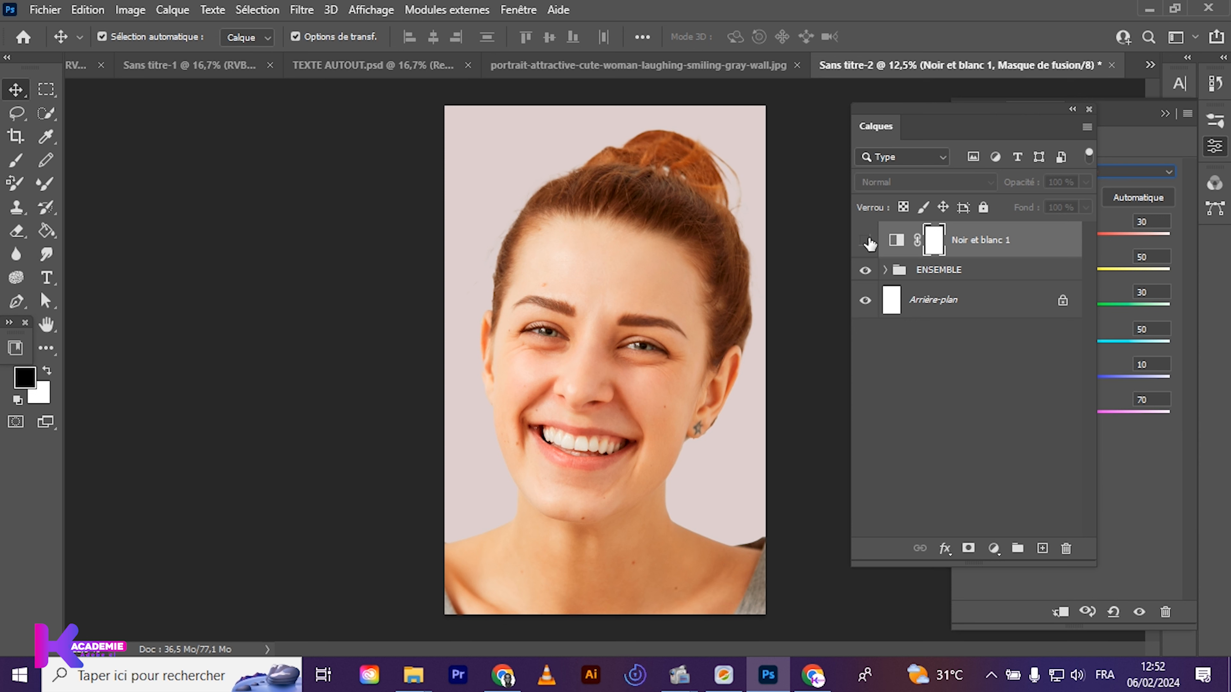
click(866, 241)
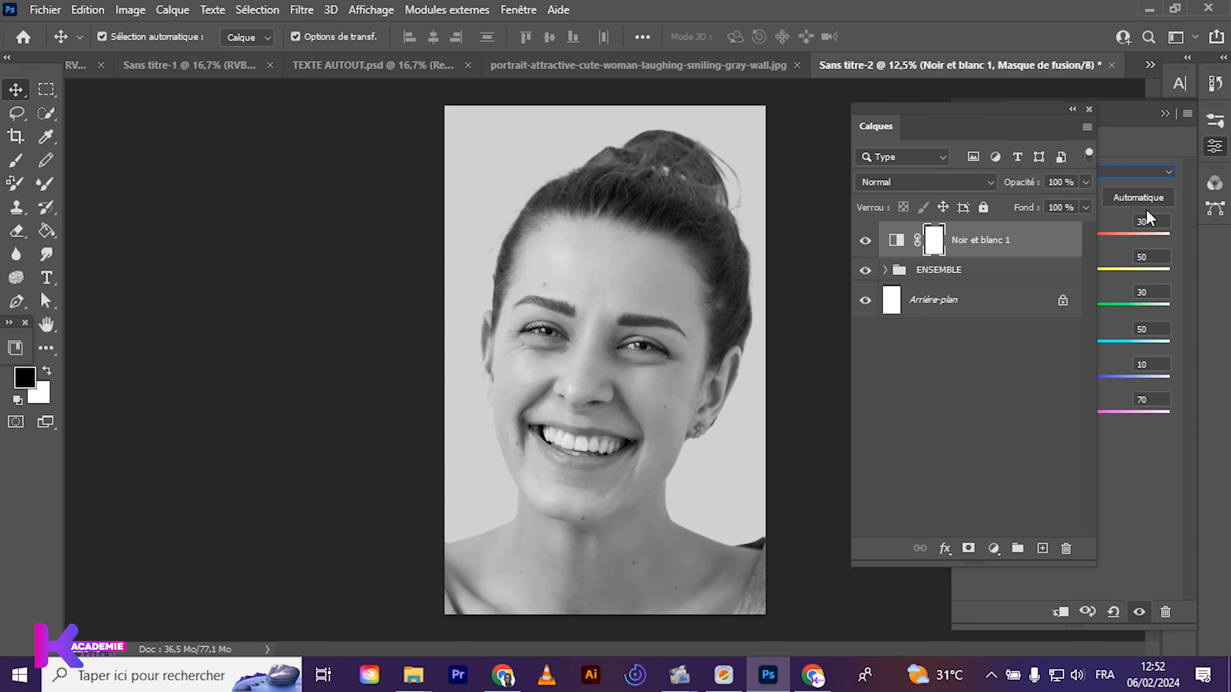
Darken the Noir et blanc 1 adjustment by setting Rouges to -35 and Jaunes to -59, and collapse its properties
click(1139, 154)
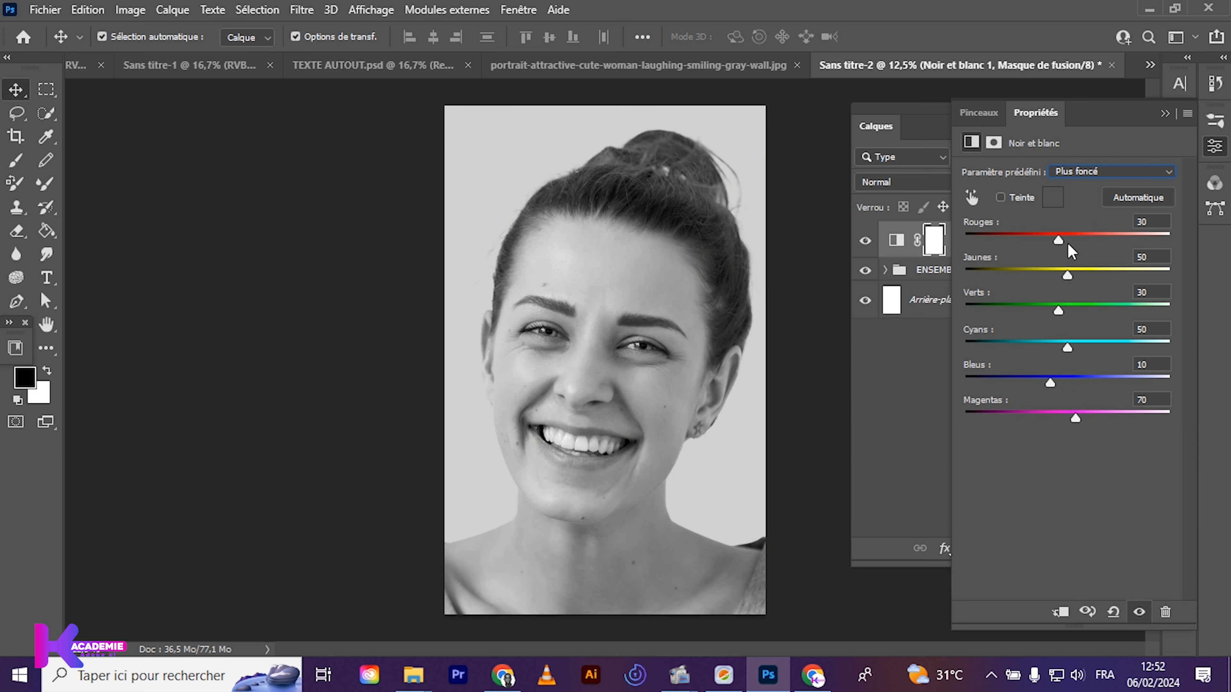
drag(1064, 243, 1032, 232)
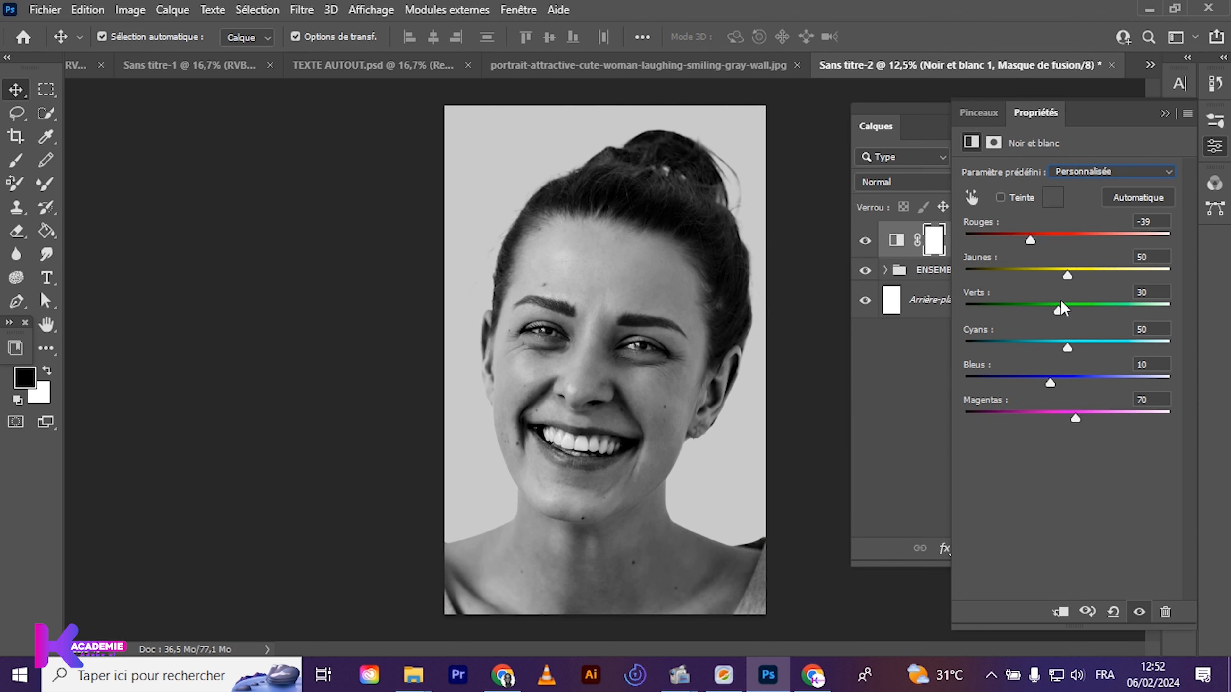
drag(1070, 277, 1033, 248)
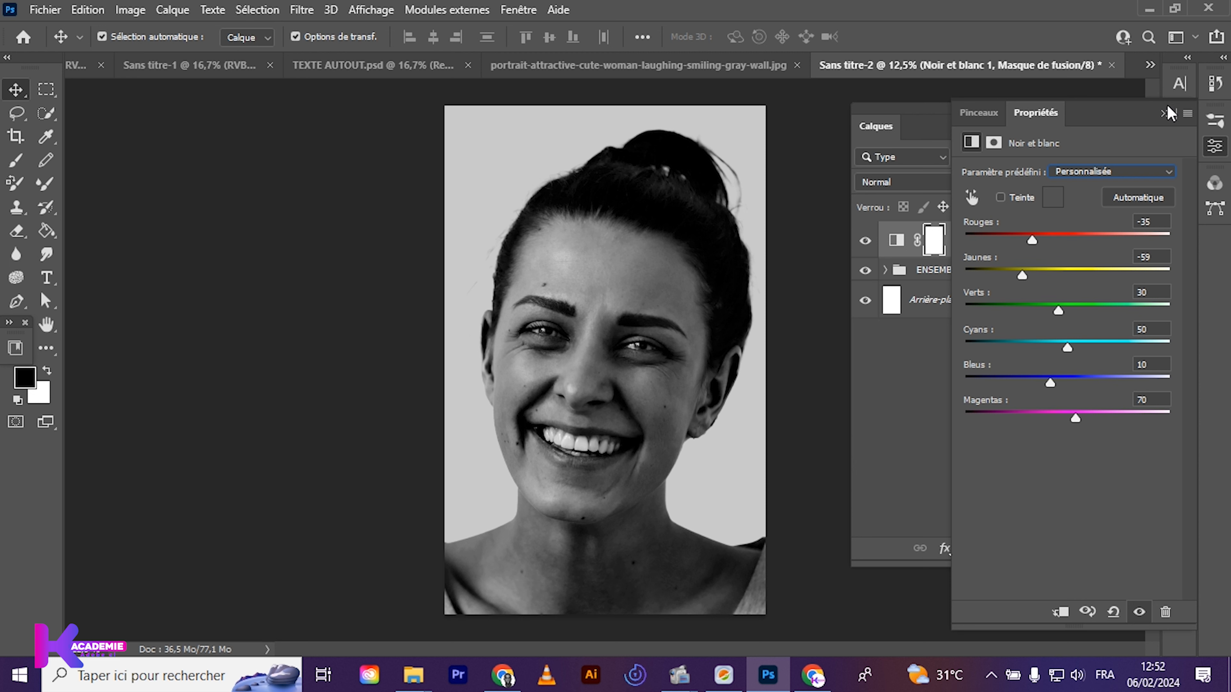
click(1165, 113)
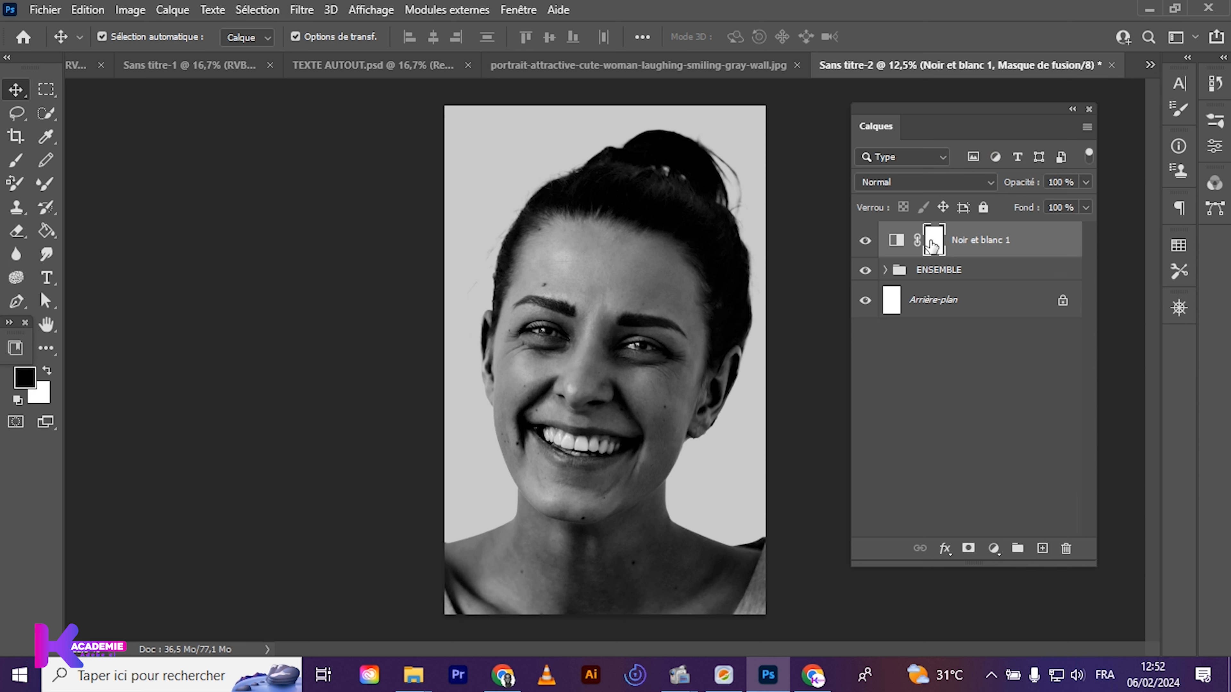
Invert the Noir et blanc 1 layer mask to black, and briefly disable and re-enable the mask
drag(933, 244, 934, 244)
key(ctrl+i)
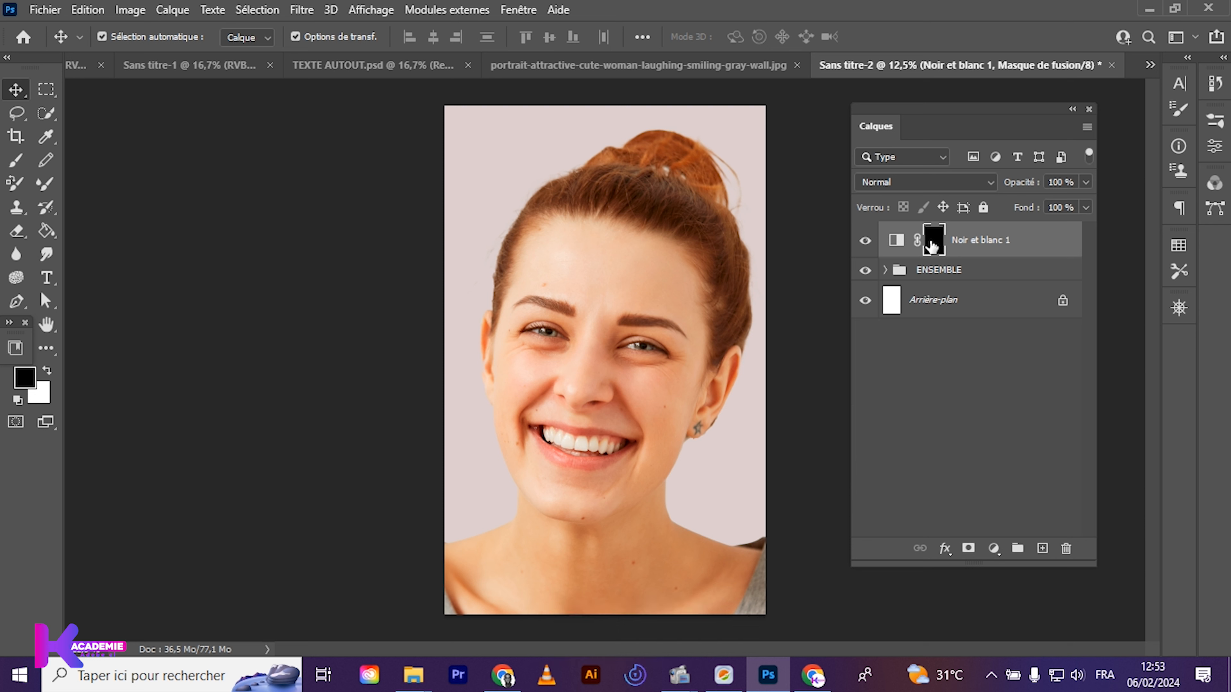
shift+click(933, 242)
shift+click(932, 241)
Uncover the tools hidden by the small floating panel and set up the Mixer Brush with the 4351 px rough-edged stroke tip
drag(15, 341, 18, 540)
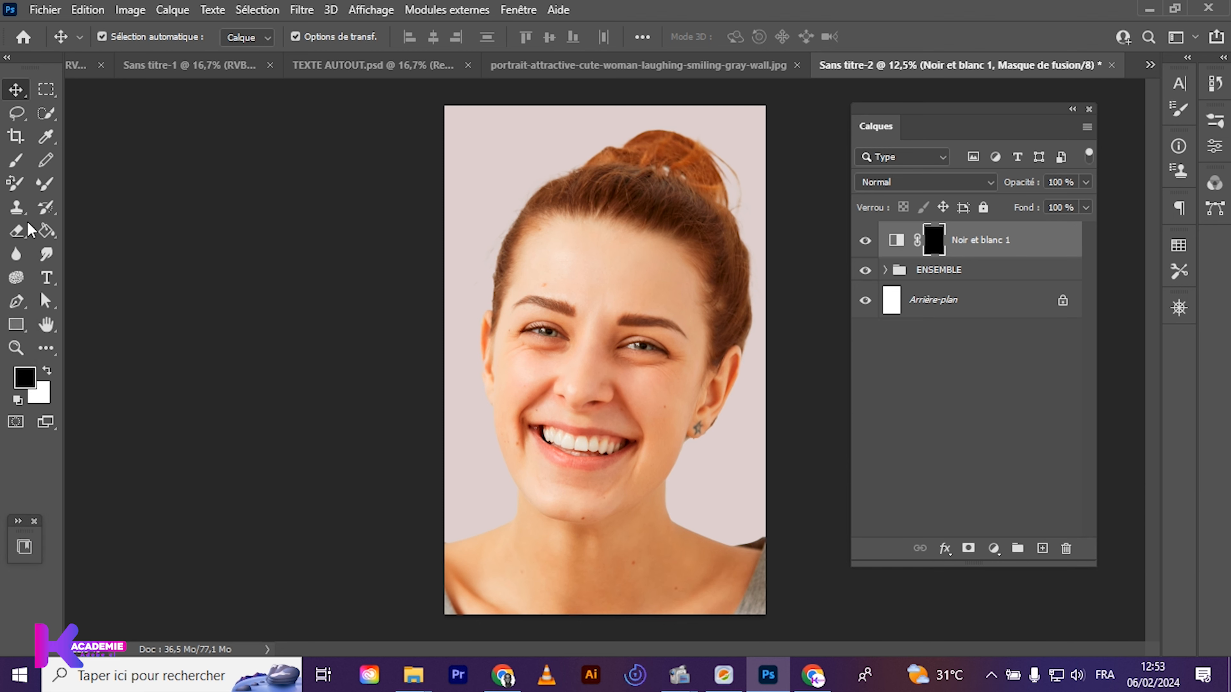
click(43, 190)
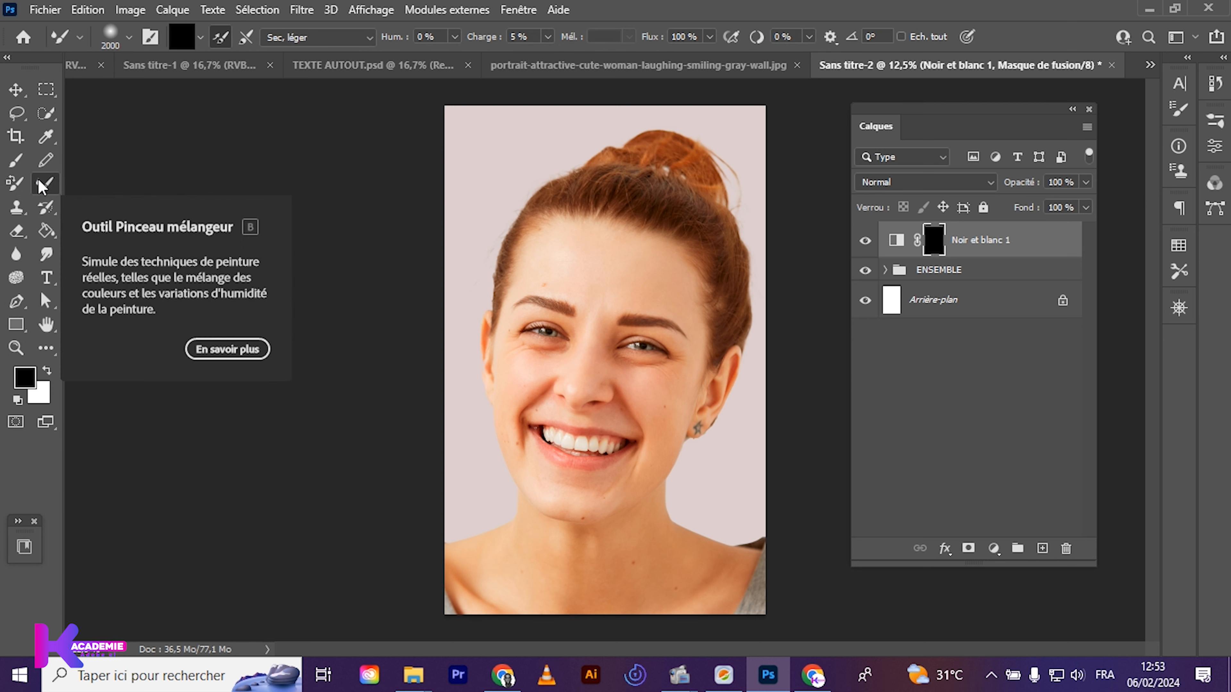
click(151, 37)
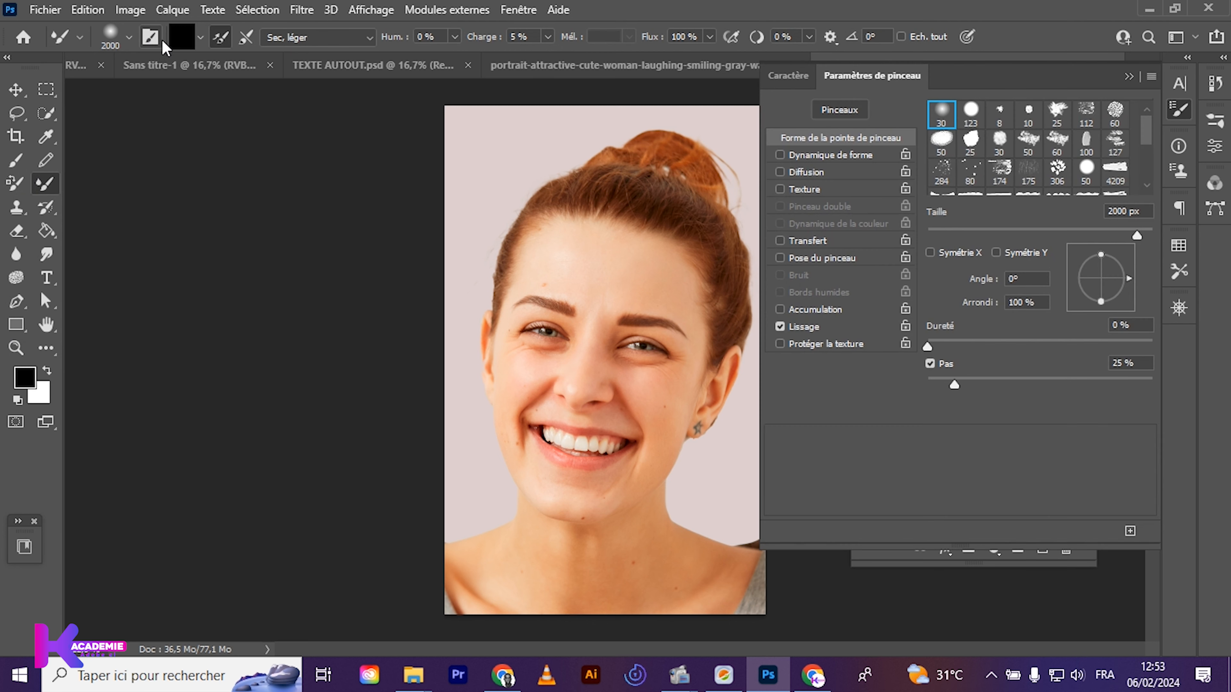
drag(1146, 129, 1148, 155)
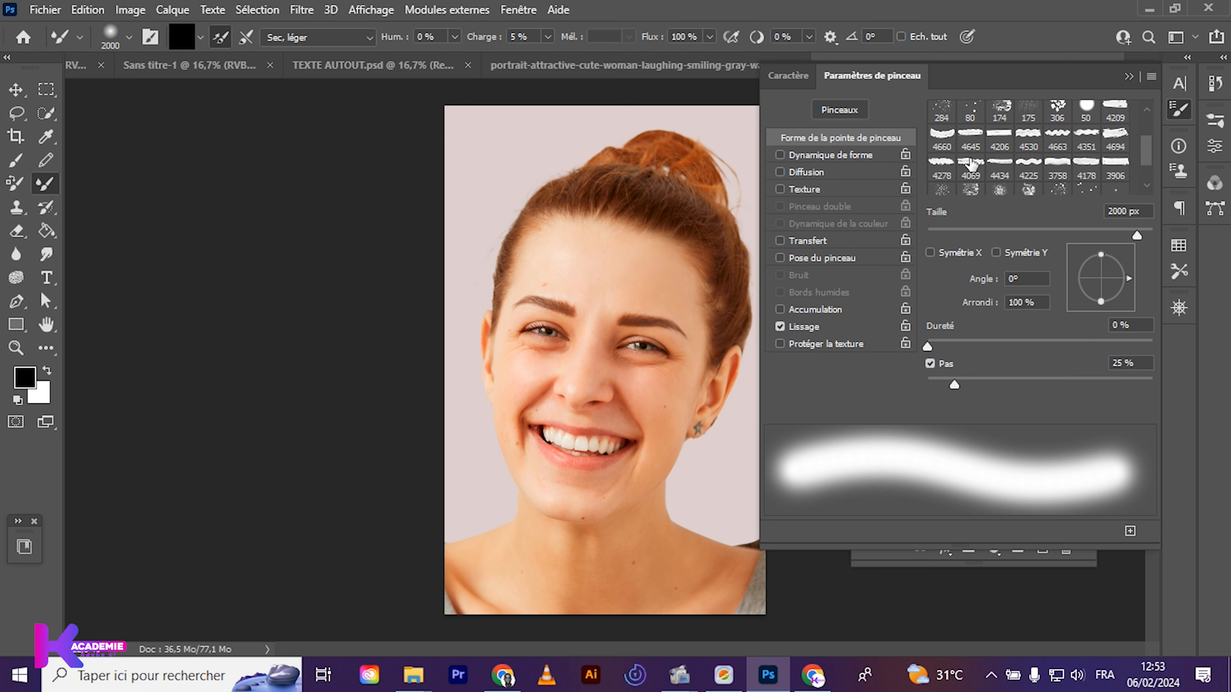
click(1083, 135)
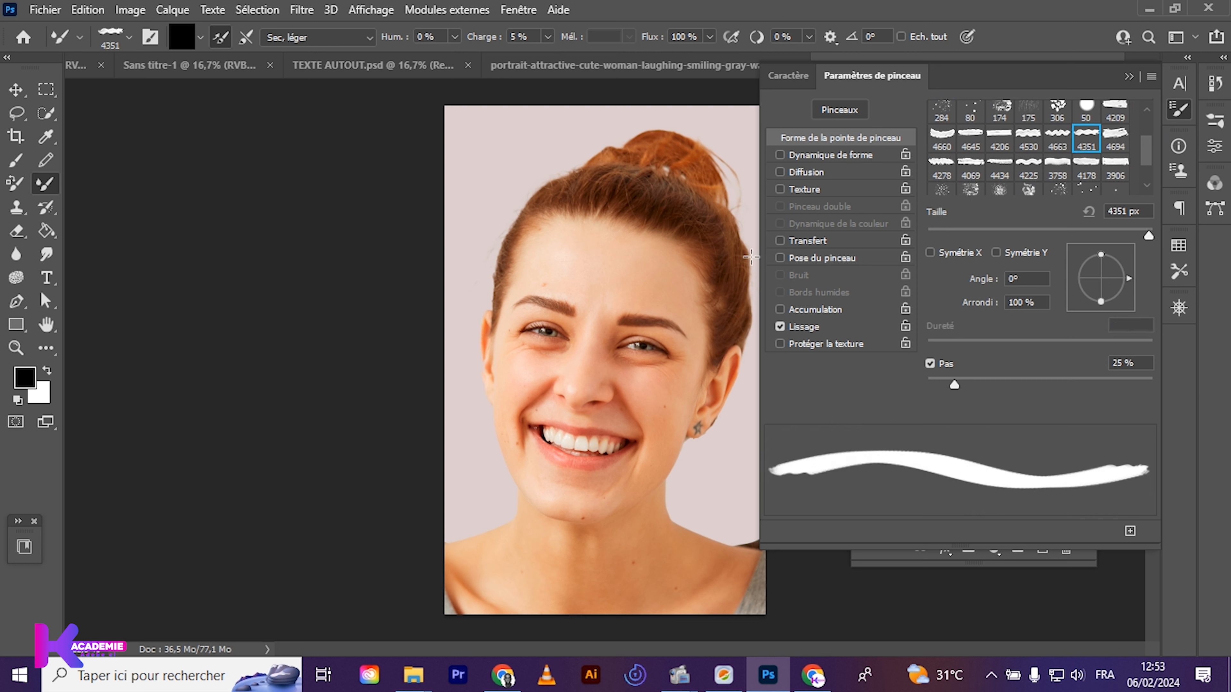
click(1128, 77)
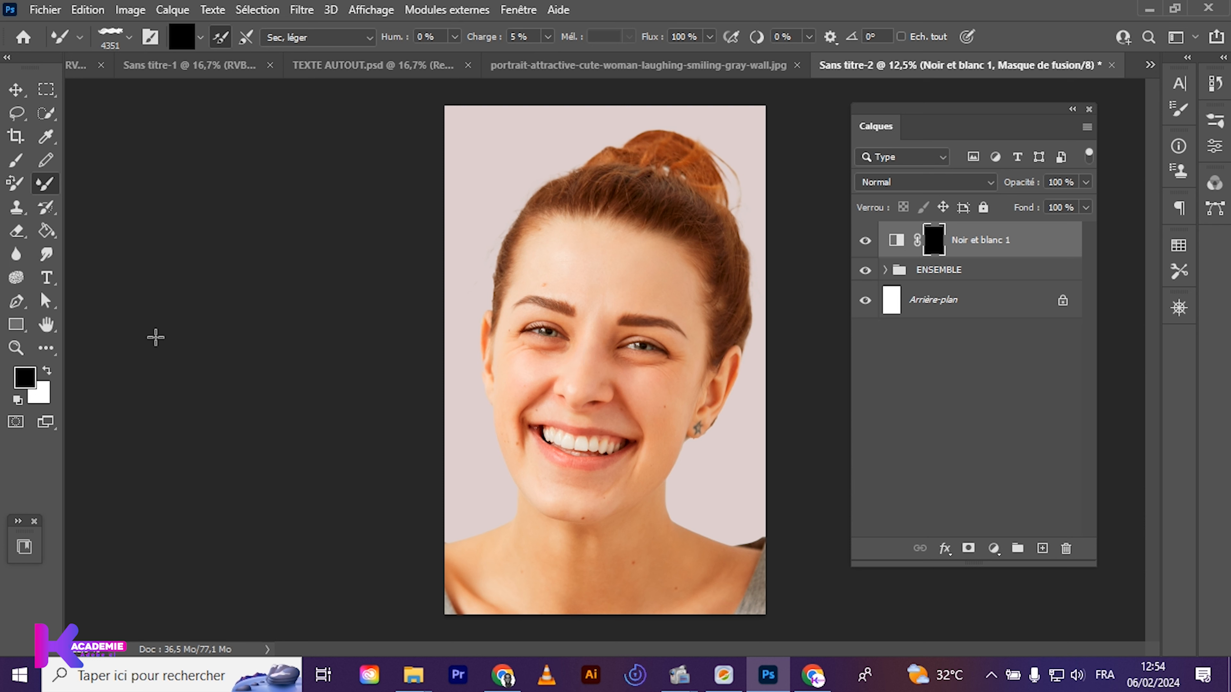
Stamp white across the woman's eyes on the Noir et blanc 1 mask with the torn-edge brush to reveal a black-and-white band
click(47, 371)
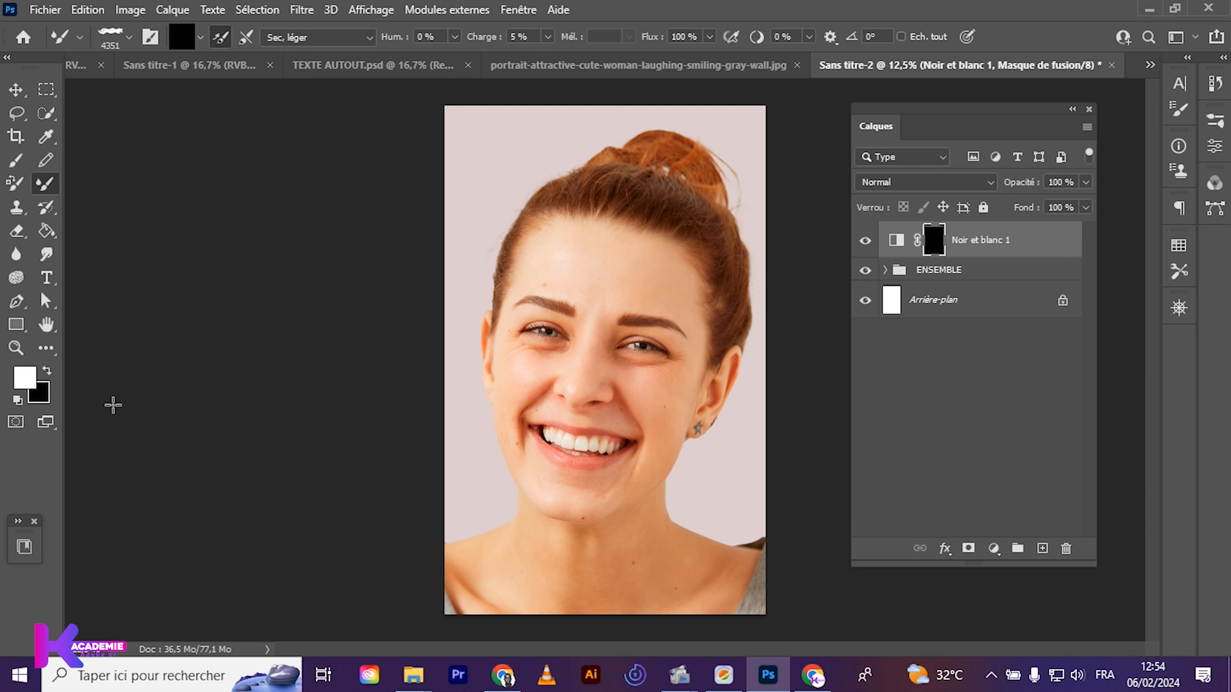
click(610, 350)
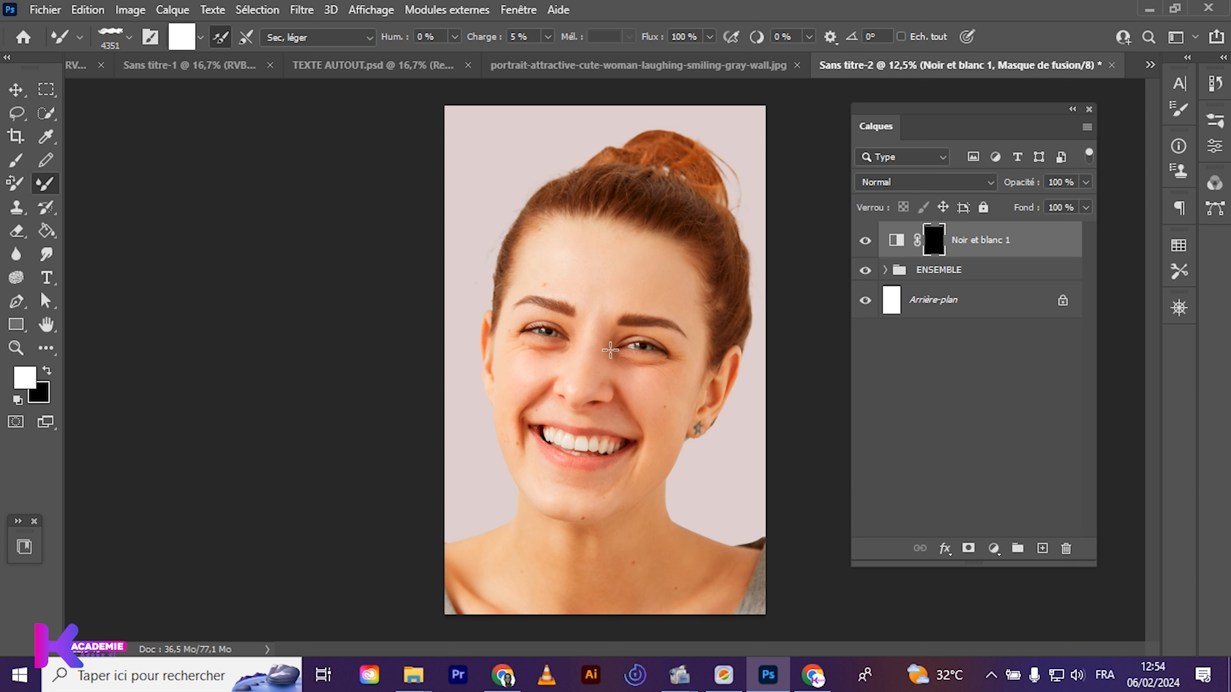
click(610, 350)
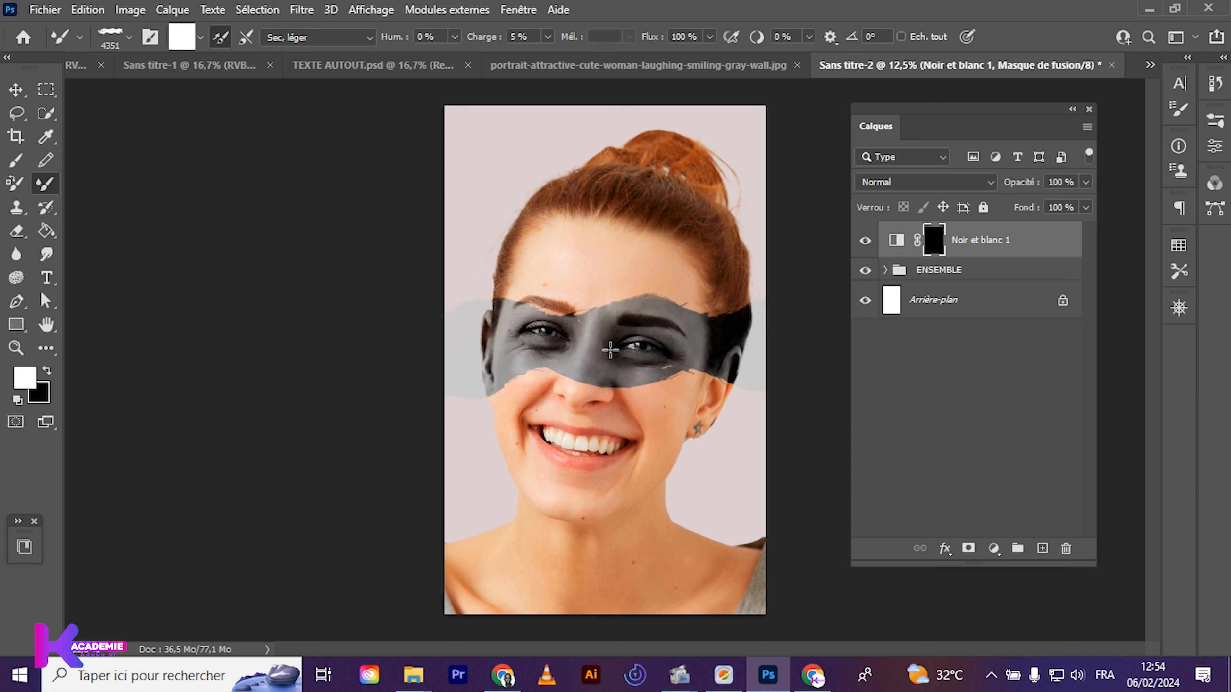
key(ctrl+z)
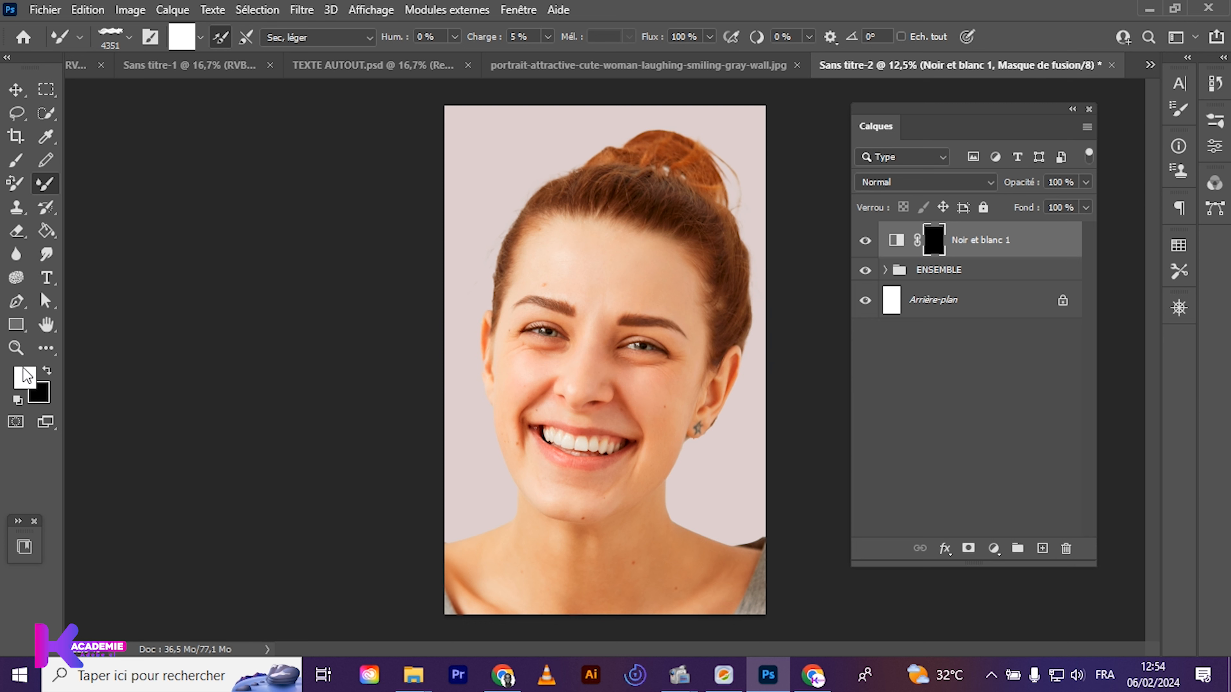
click(51, 381)
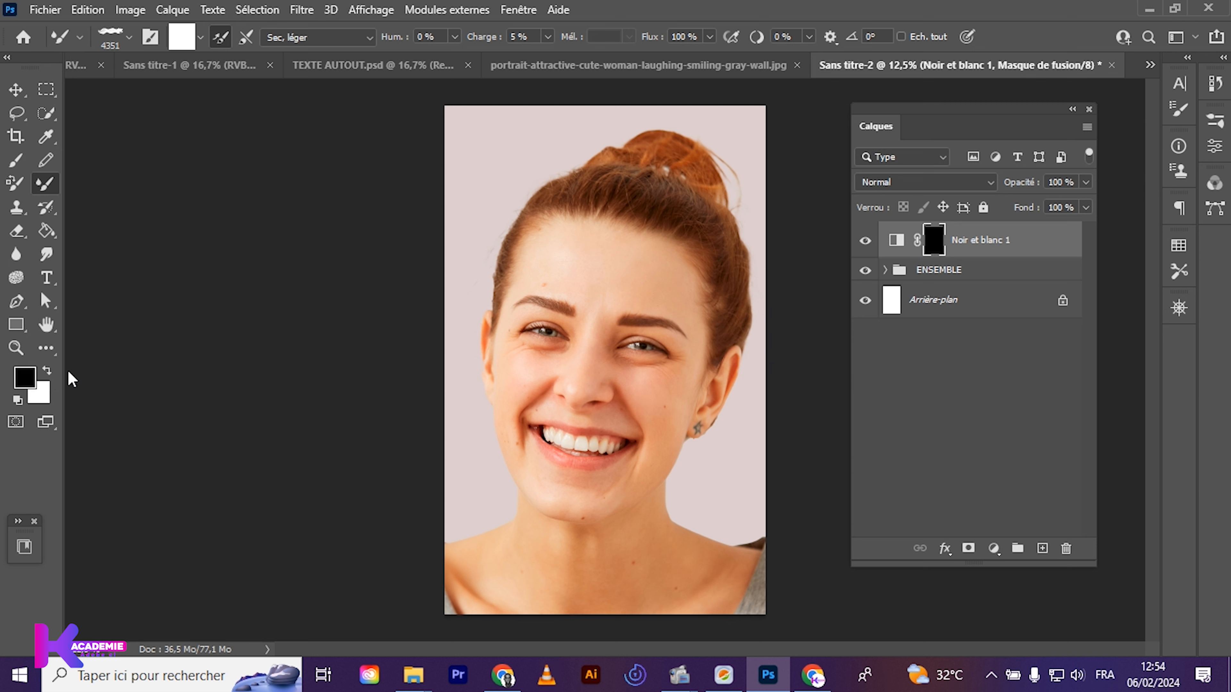
key(x)
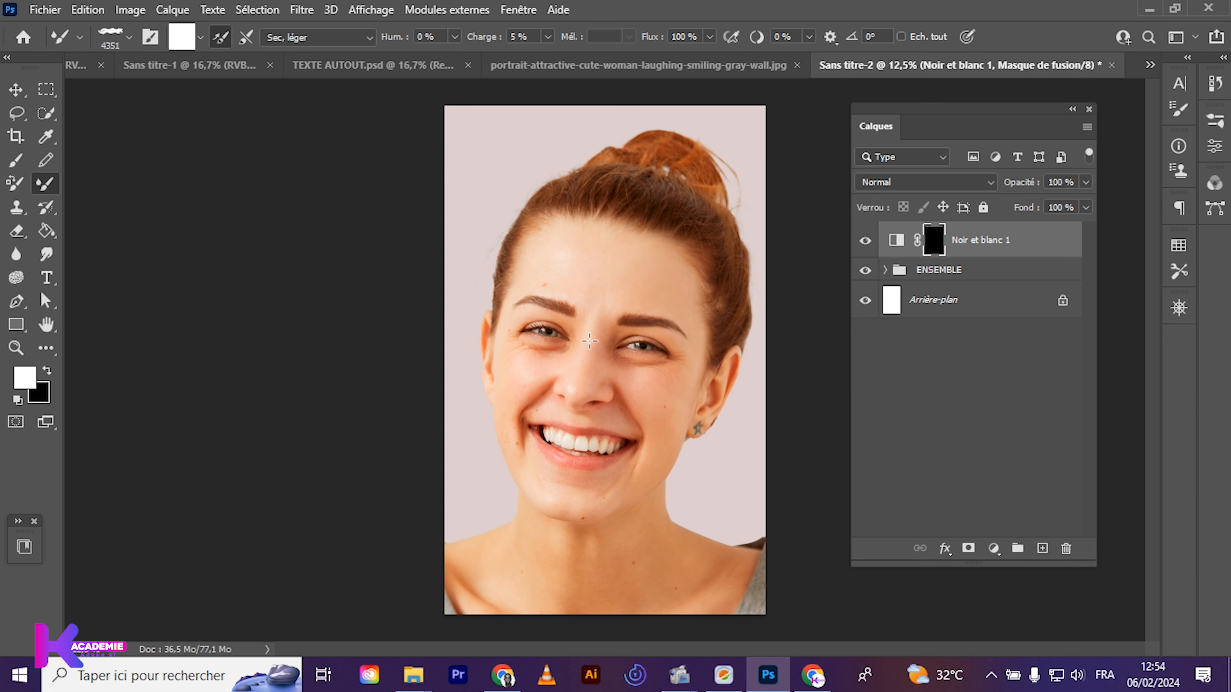
click(590, 341)
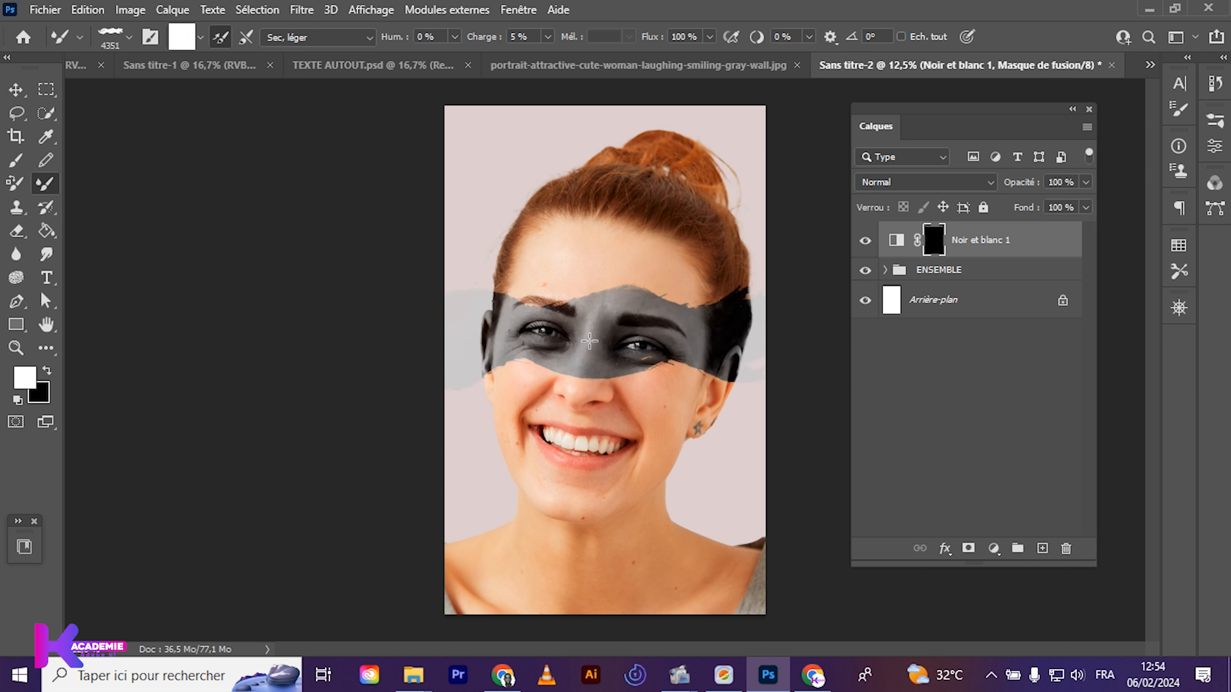
click(531, 341)
Add an empty layer above Noir et blanc 1 and load that adjustment's mask as a selection
key(ctrl+plus)
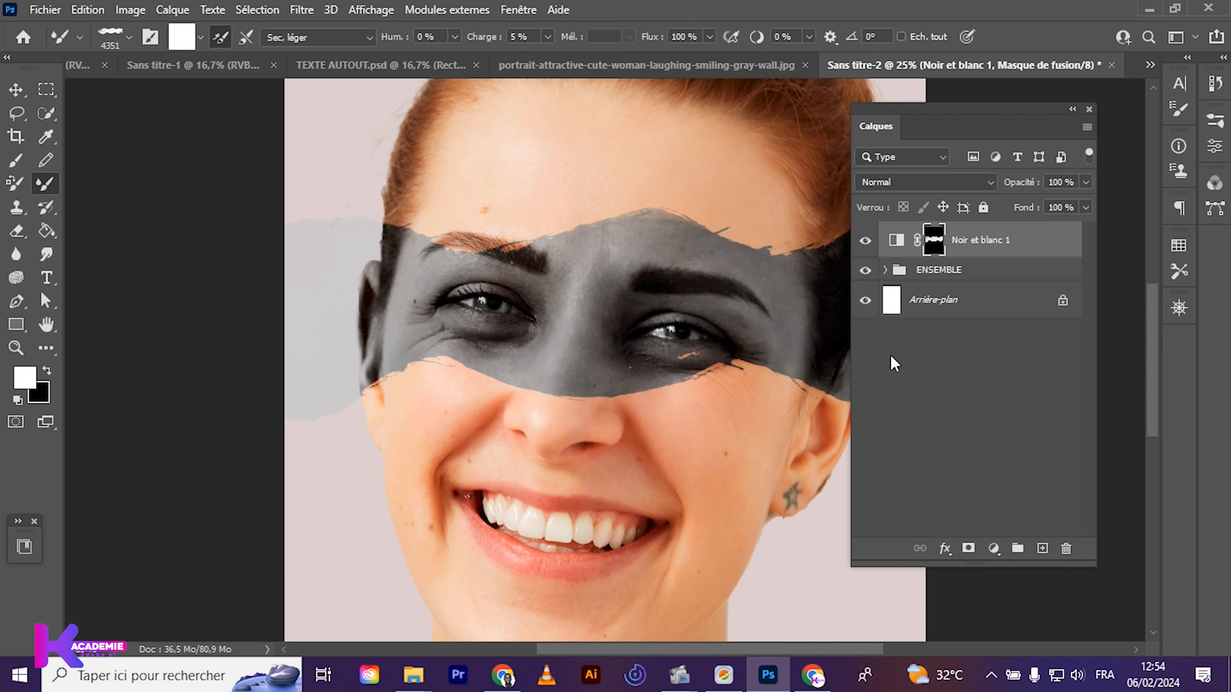
click(1041, 549)
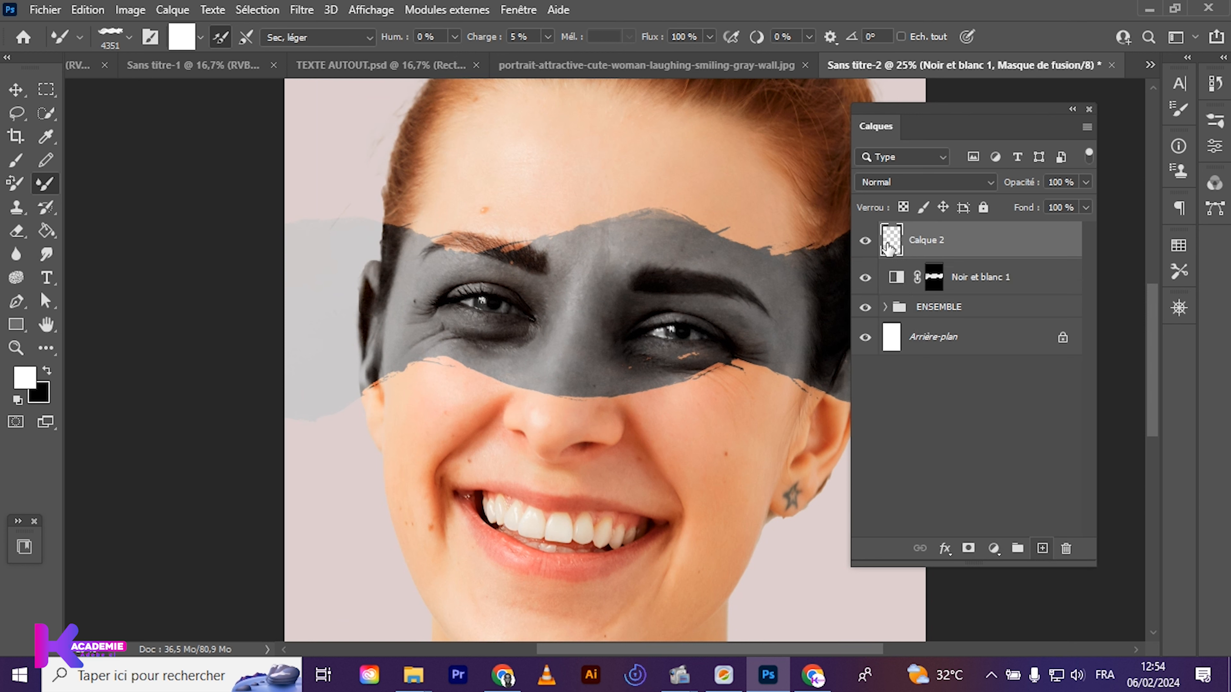
drag(891, 251, 893, 252)
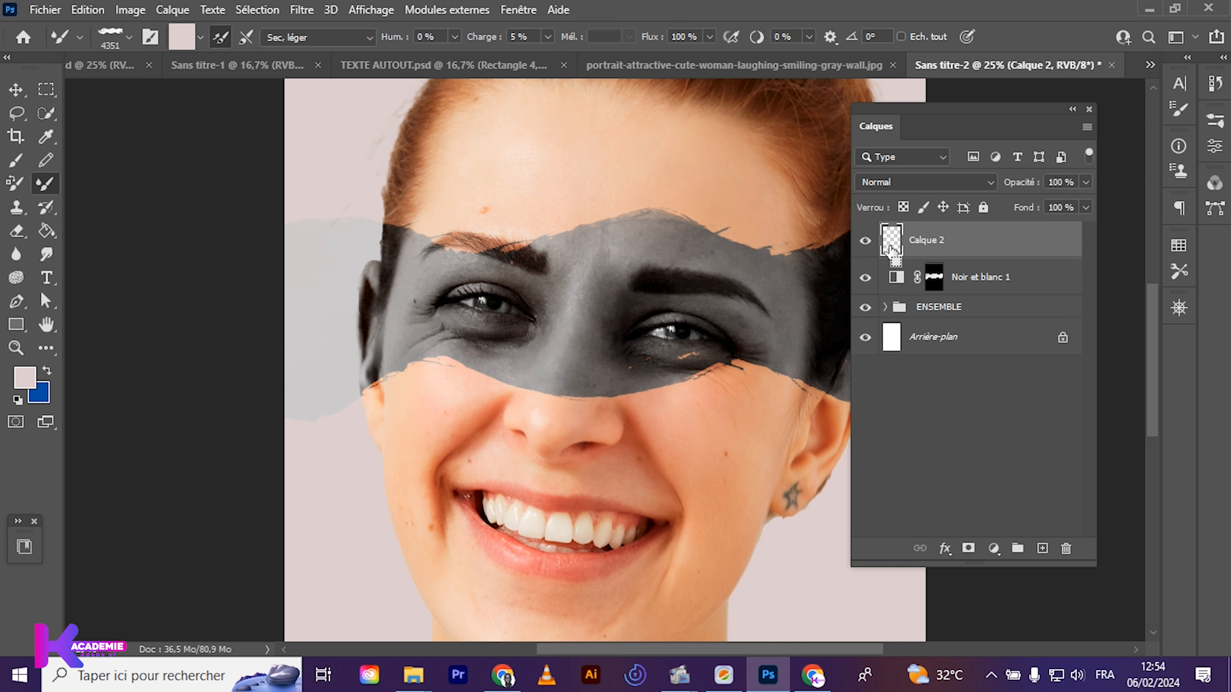
drag(891, 251, 935, 281)
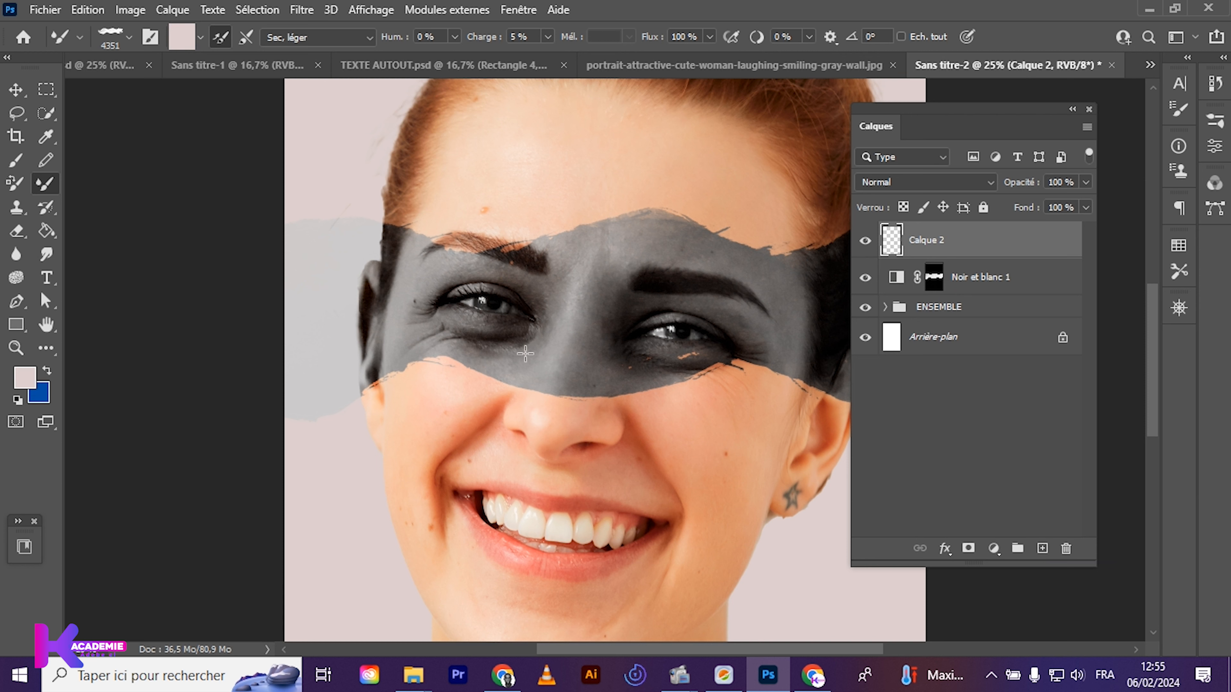
drag(919, 281, 933, 279)
ctrl+click(934, 278)
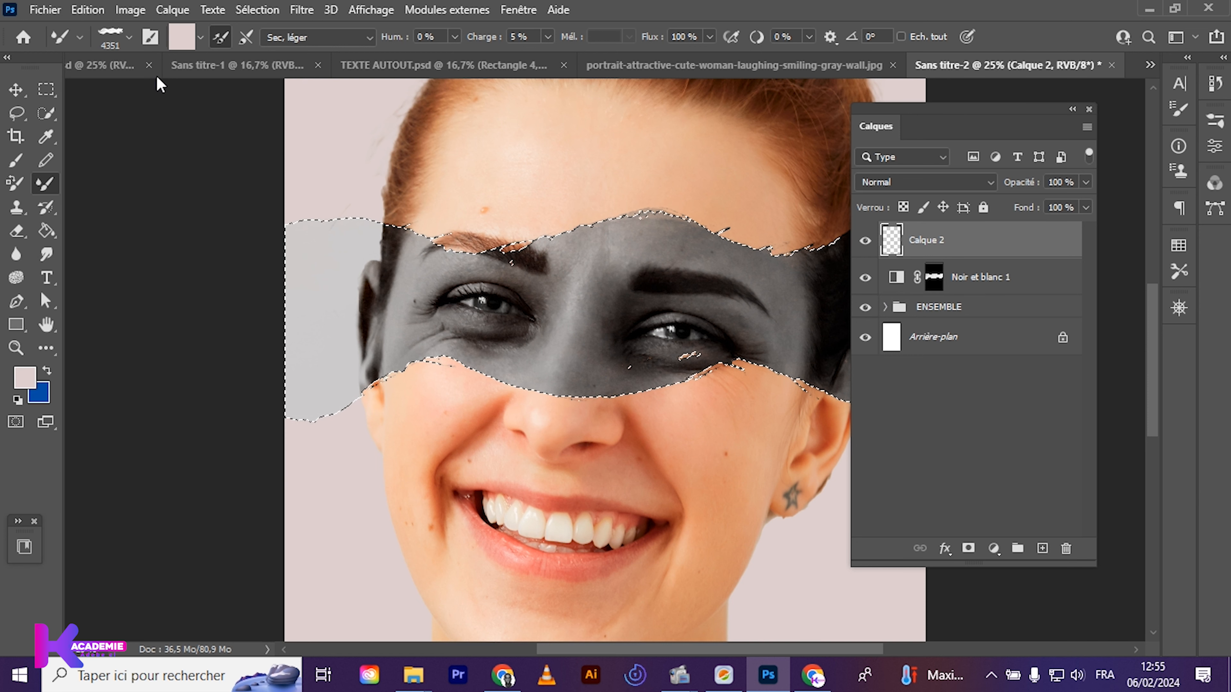
Set the foreground colour to white and return to the Mixer Brush
scroll(354, 282, up, 2)
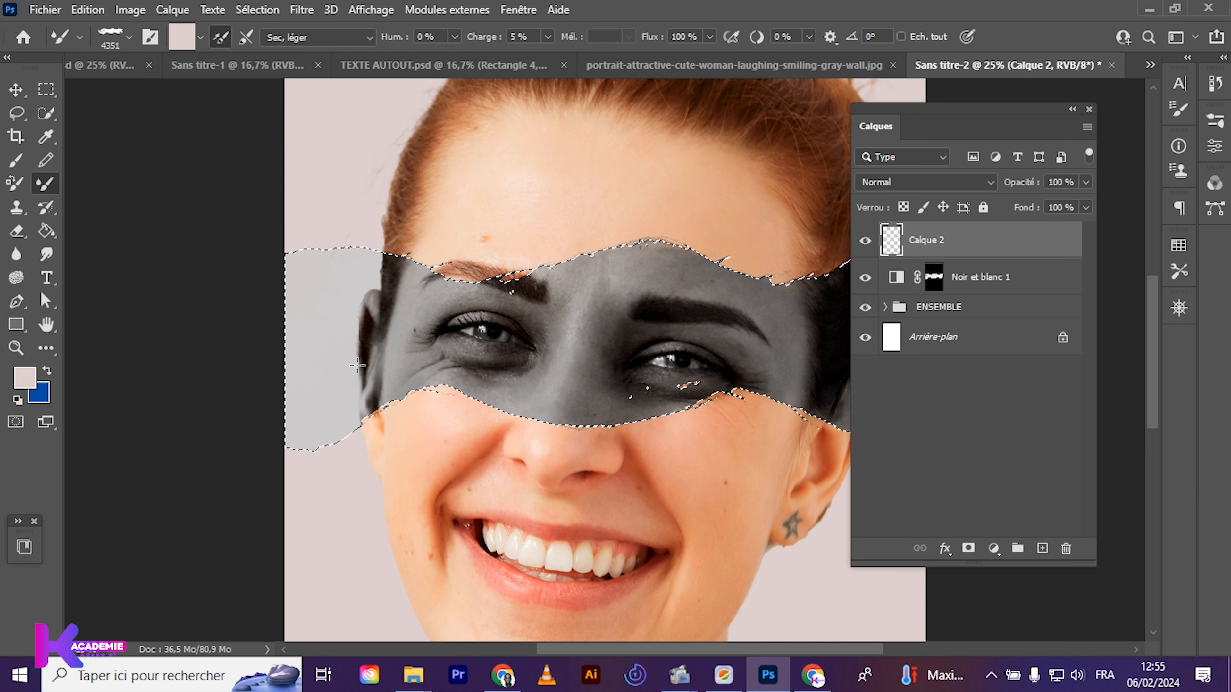
click(25, 377)
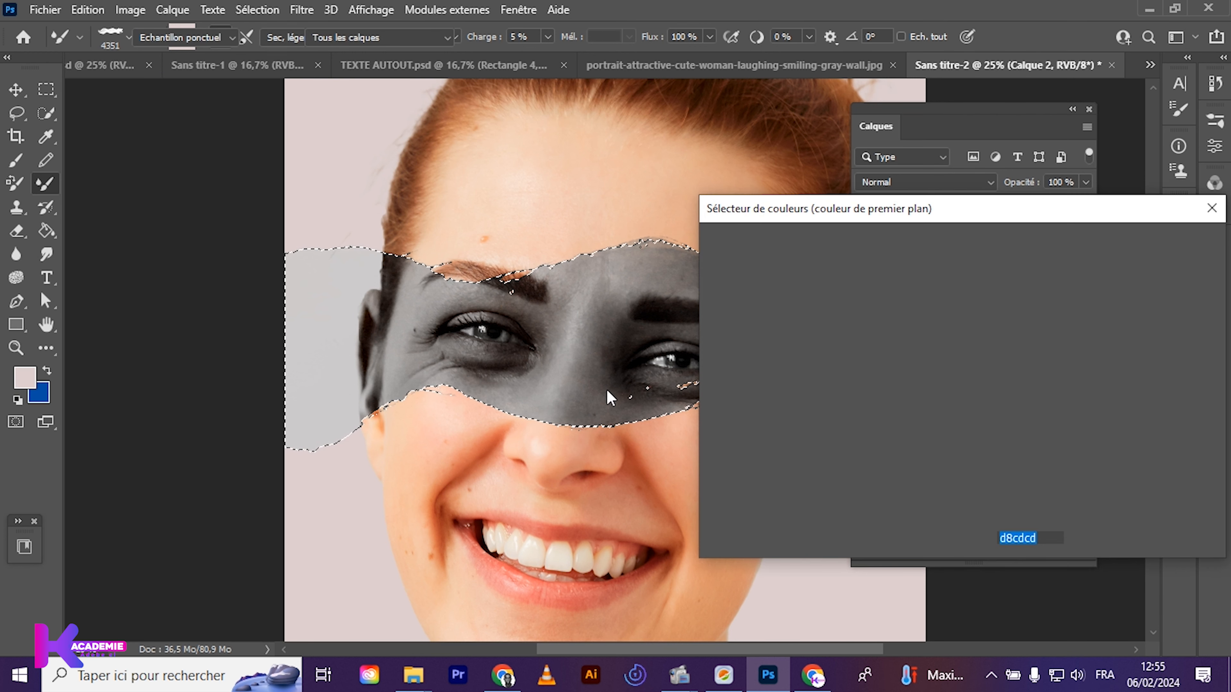
text(ffffff)
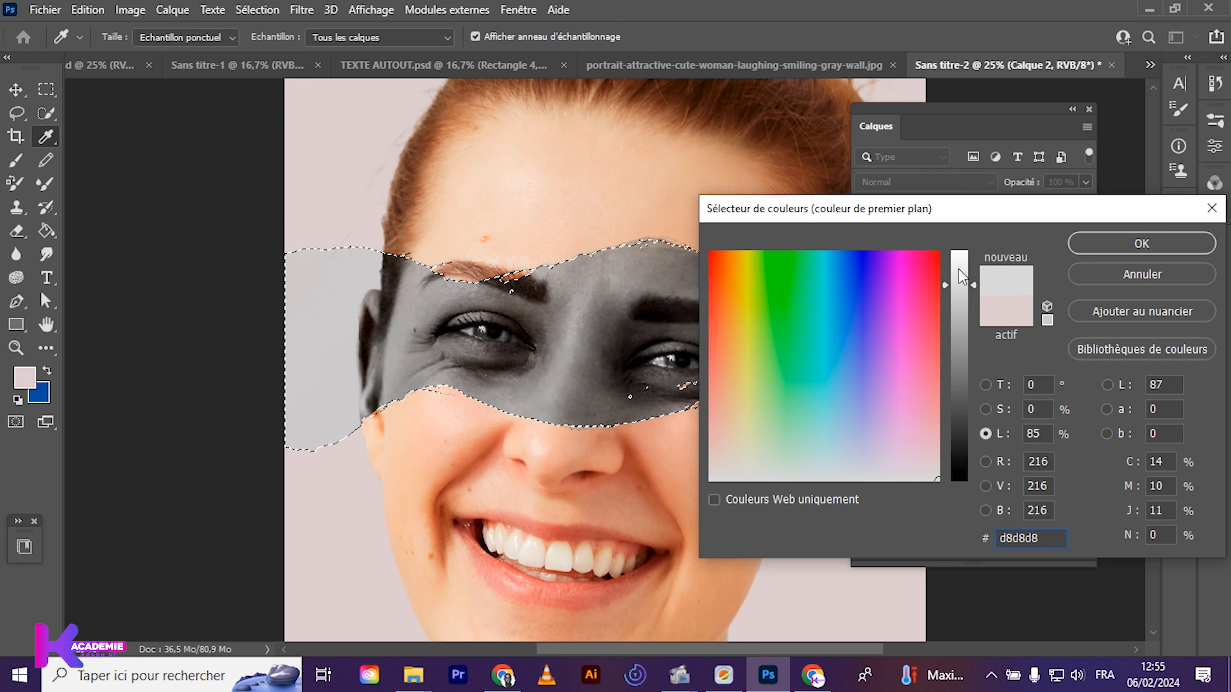
click(1140, 245)
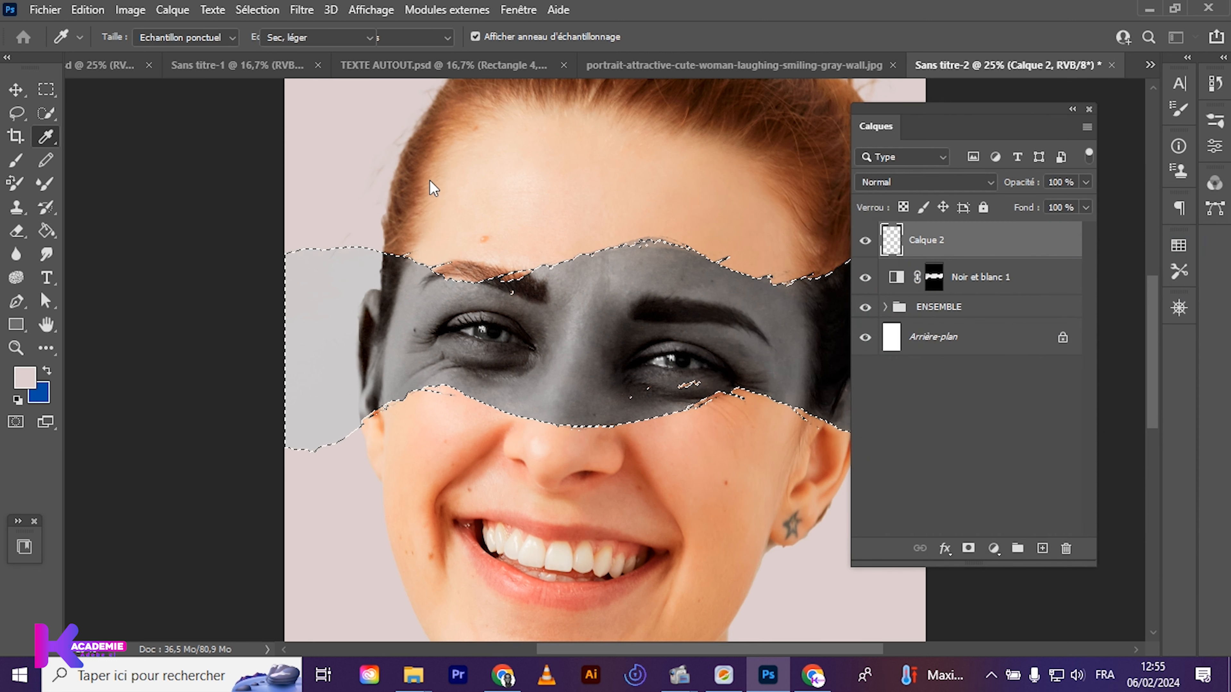
key(b)
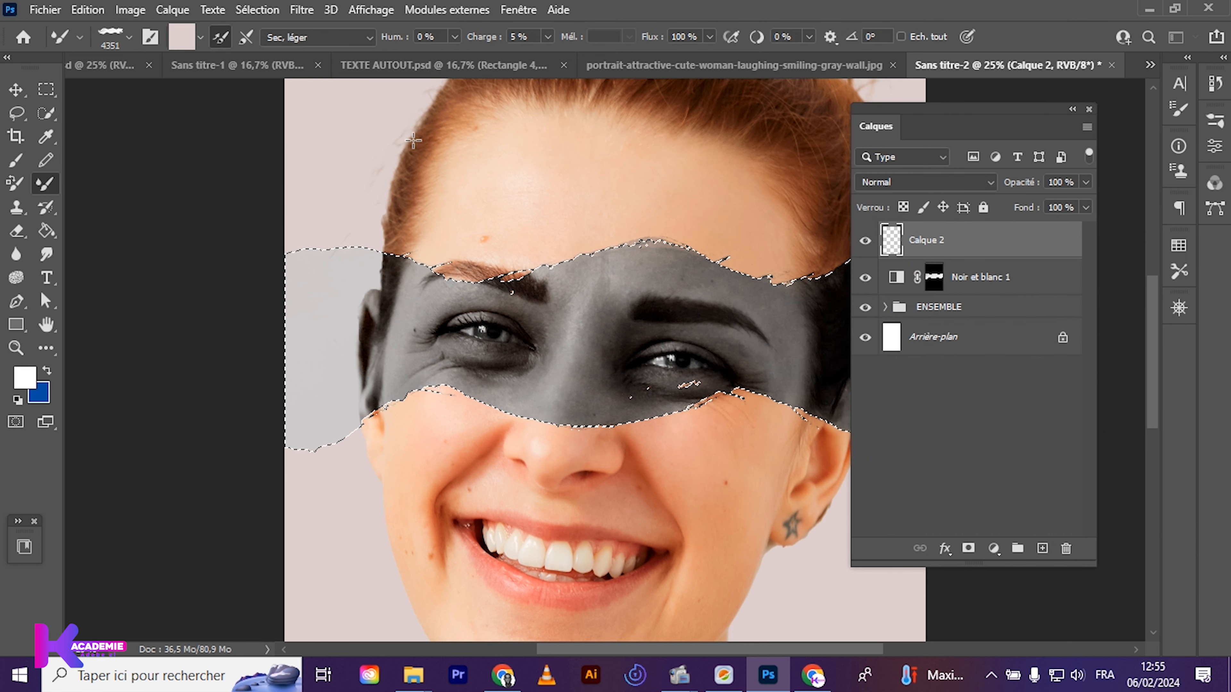
Paint white torn-paper strokes on Calque 2 along the selected band's upper edge, collapsing the layer list to uncover the image
scroll(414, 135, up, 1)
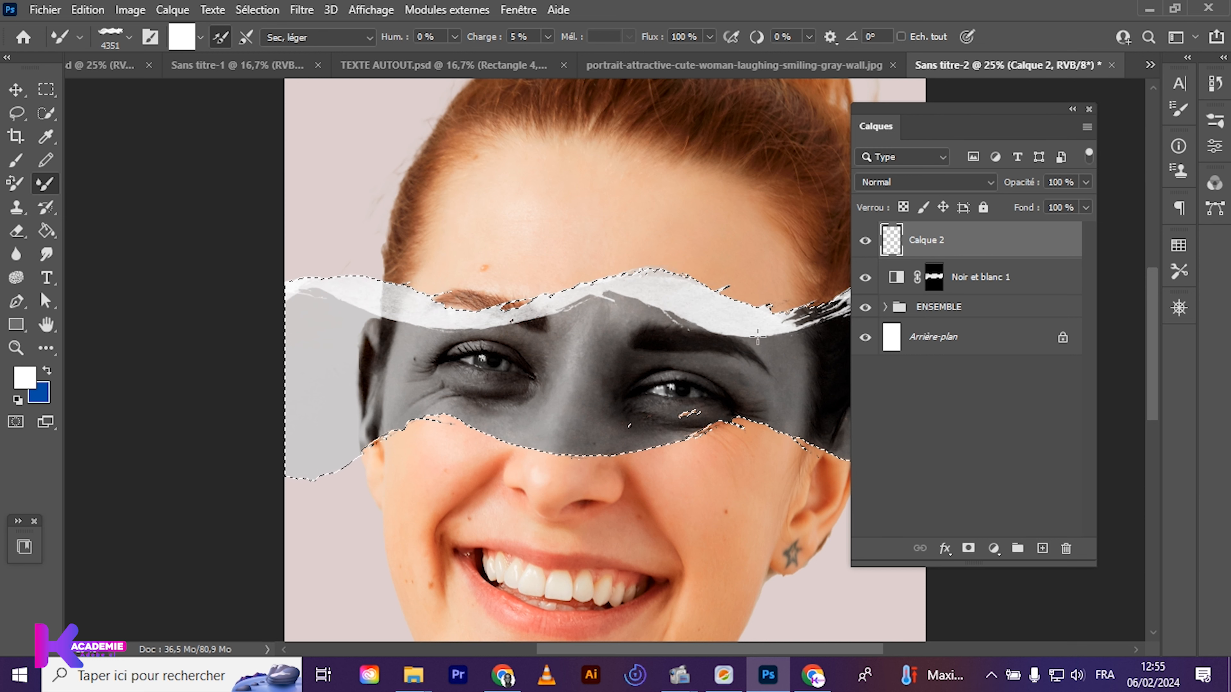
click(1075, 111)
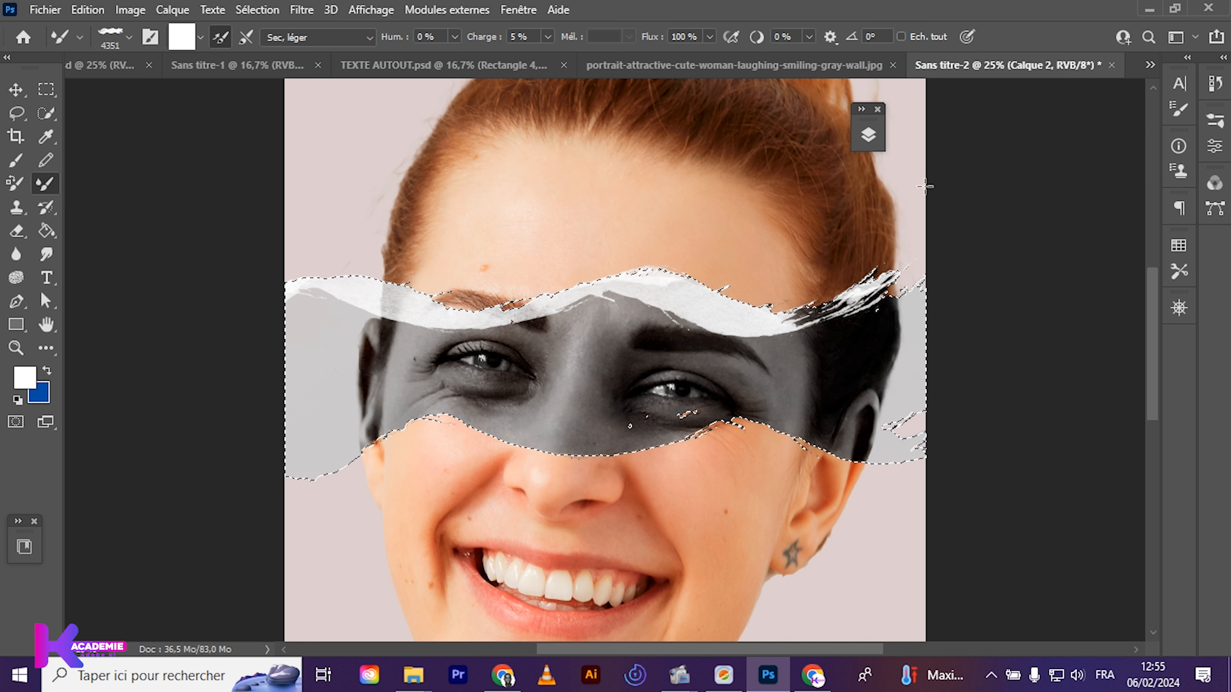
click(910, 234)
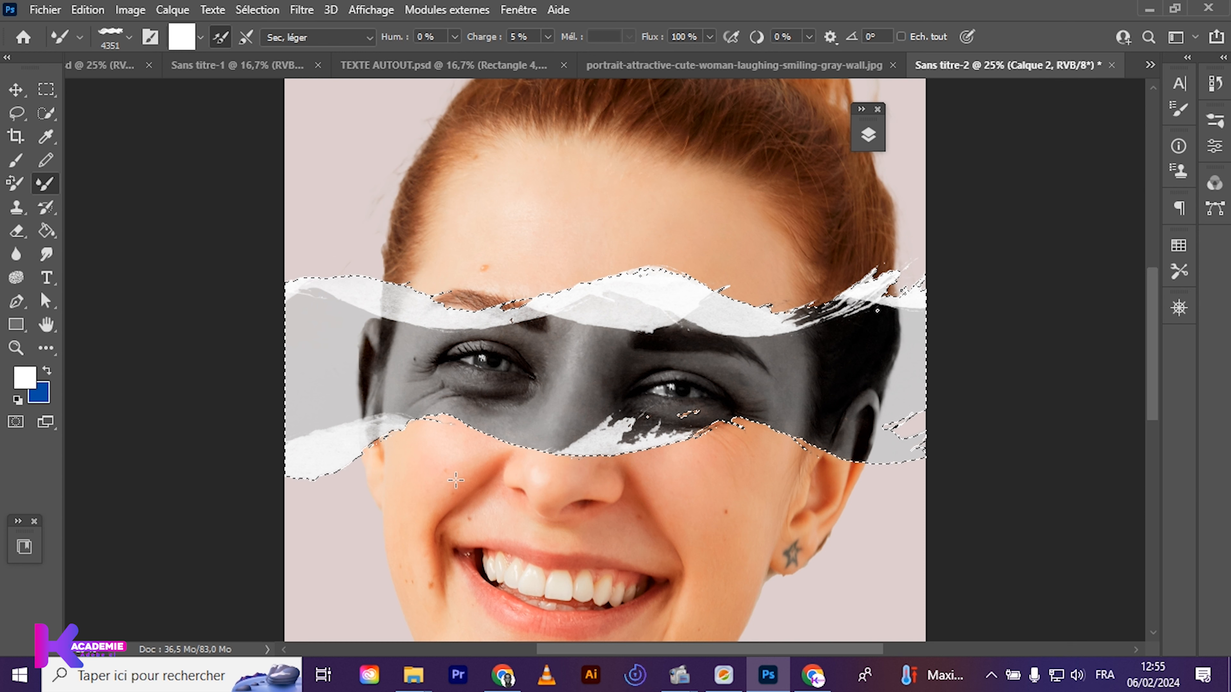
click(602, 433)
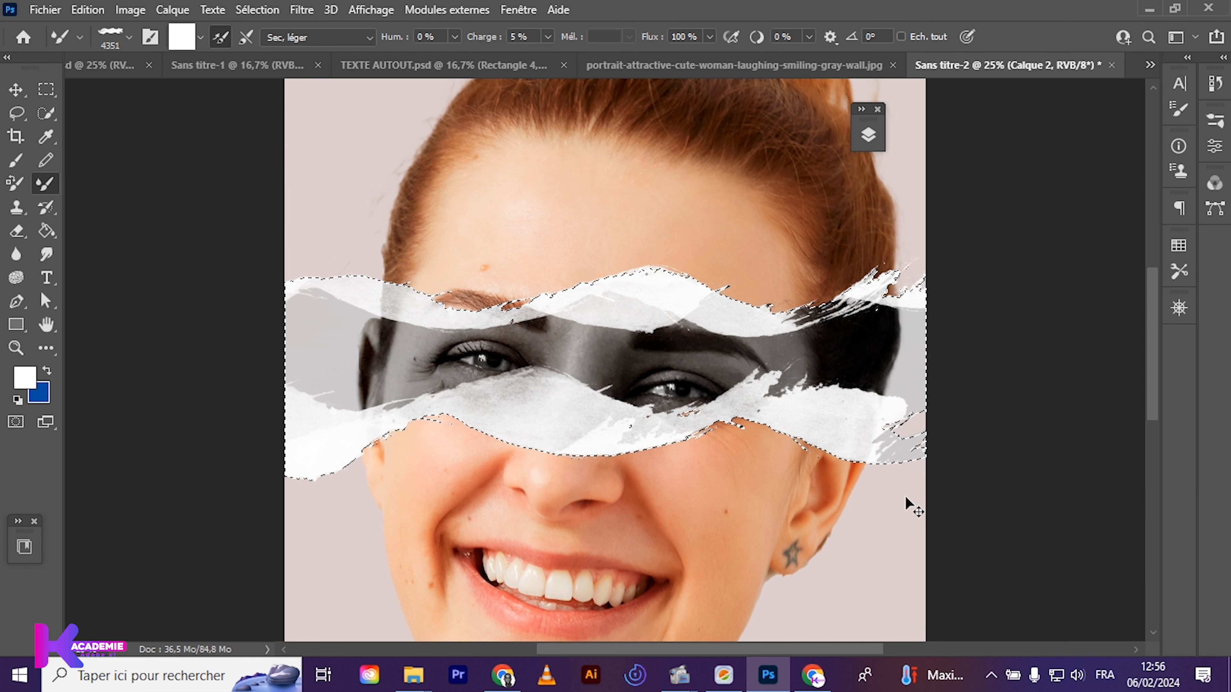
key(ctrl+z)
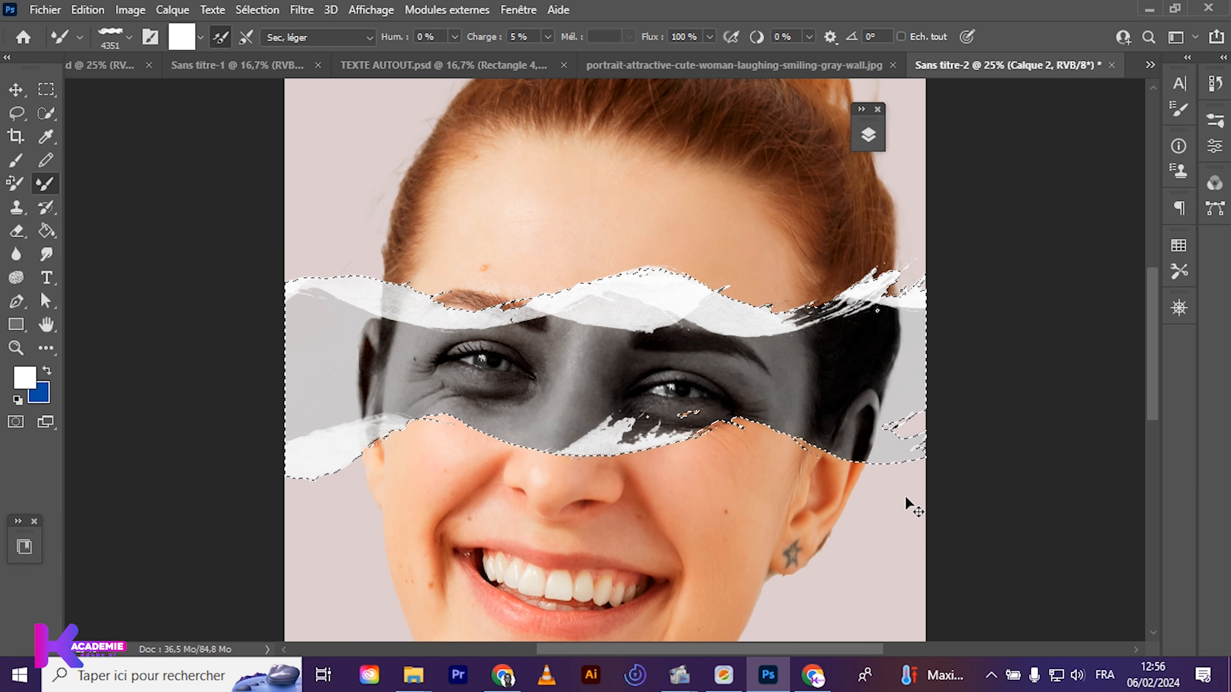
key(ctrl+z)
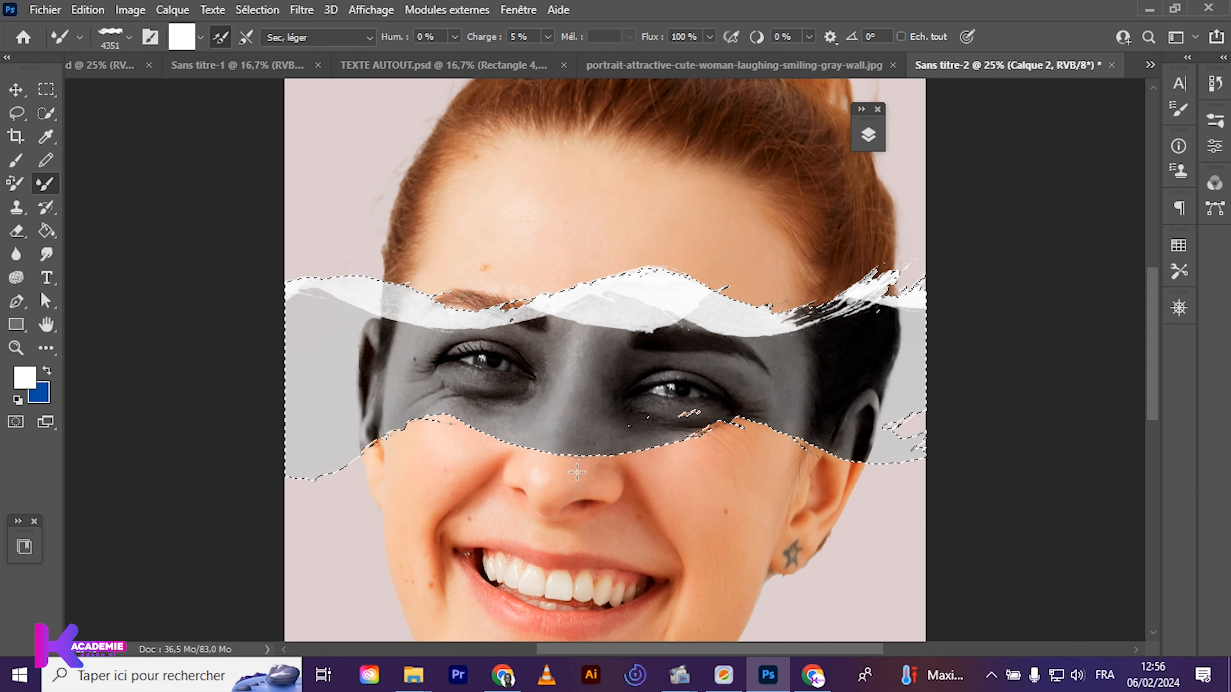
click(555, 501)
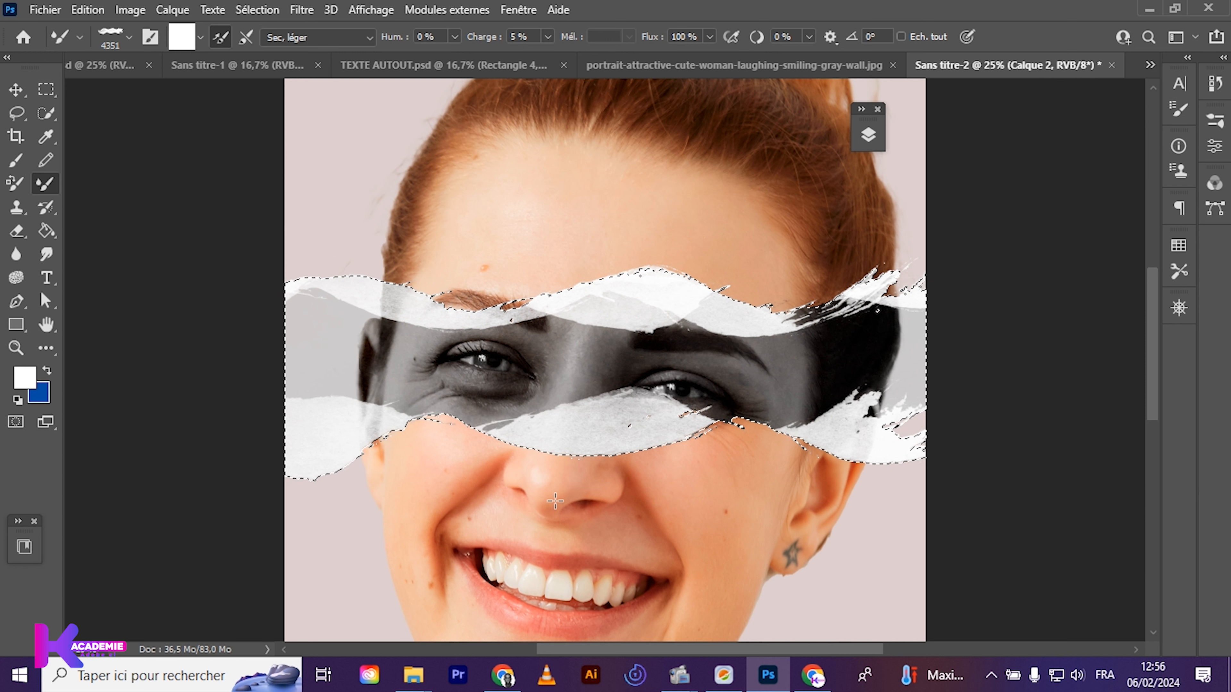
key(ctrl+z)
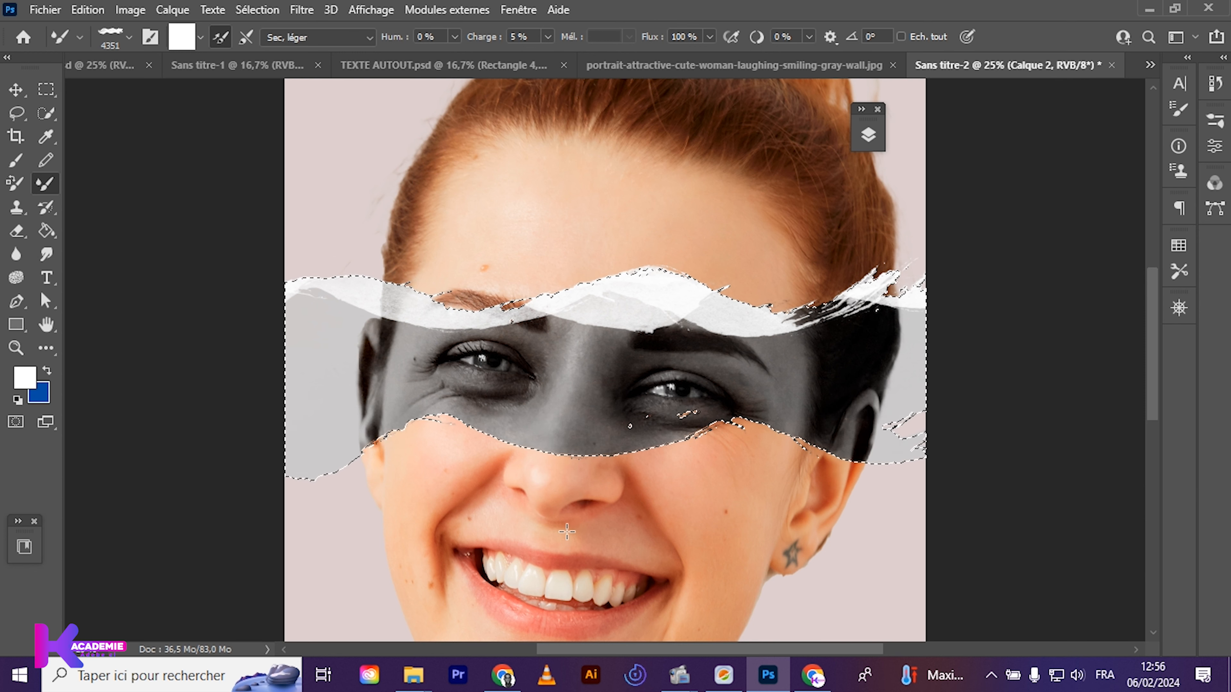
Paint the selected band's lower edge white on Calque 2, and build up both torn edges with the brush size set to 900 px
click(612, 512)
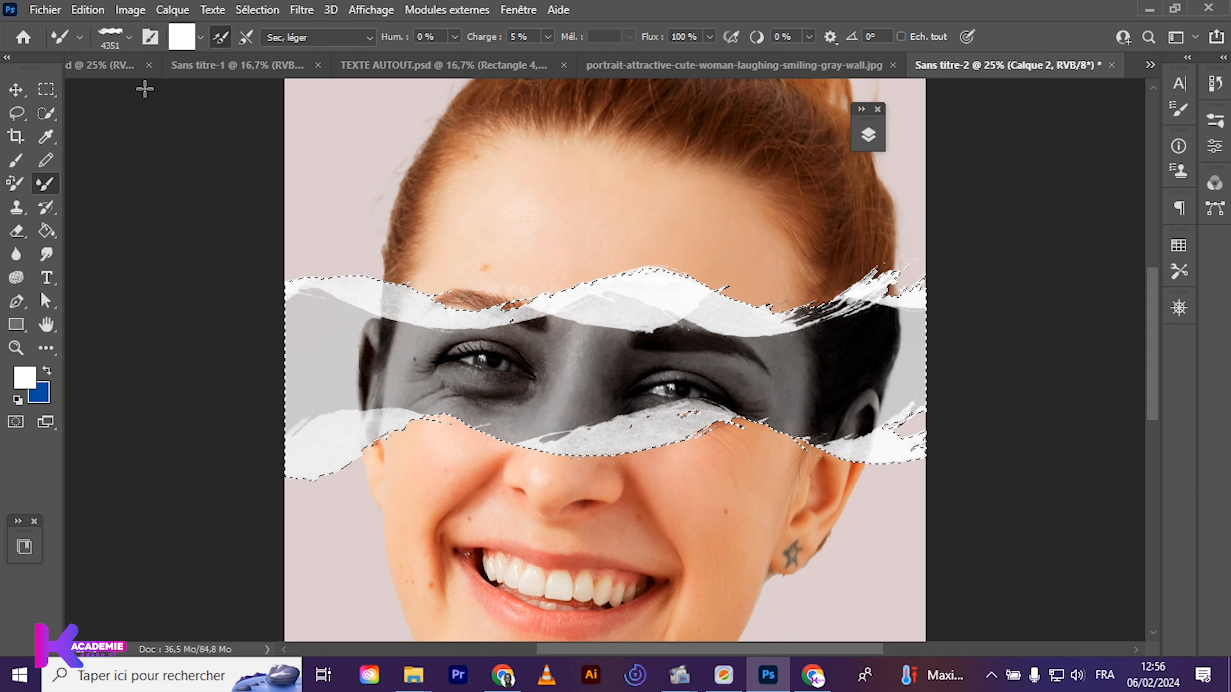
click(129, 37)
drag(195, 94, 212, 91)
click(212, 71)
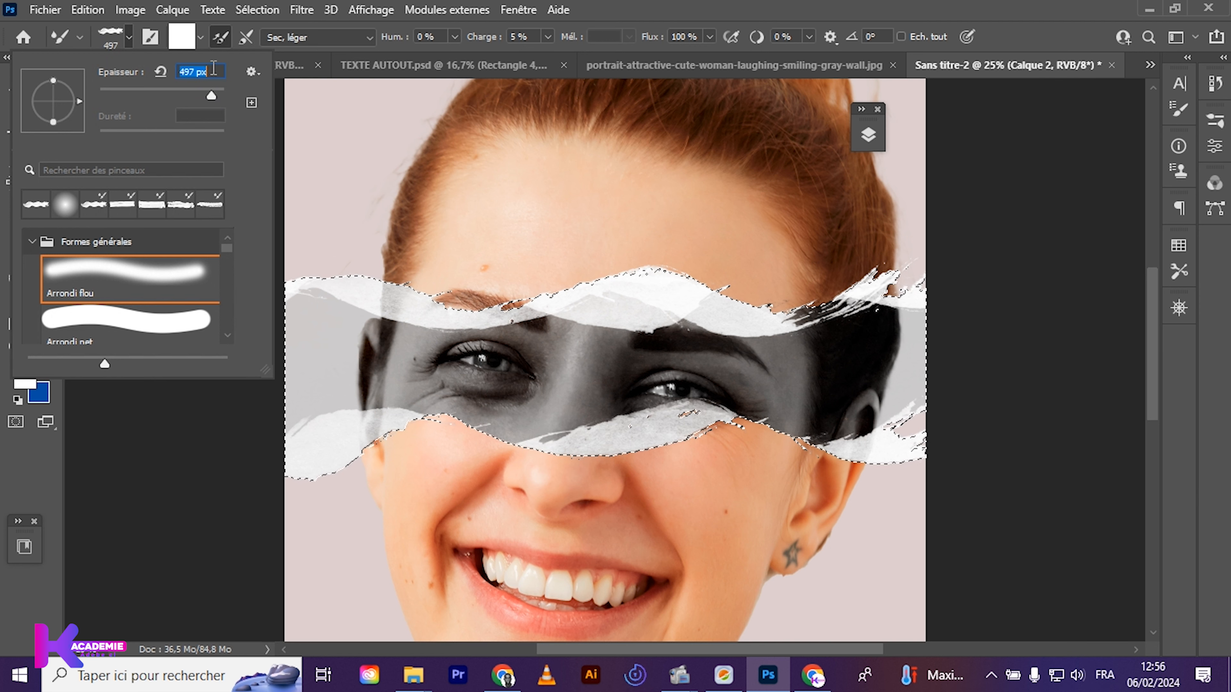
text(900)
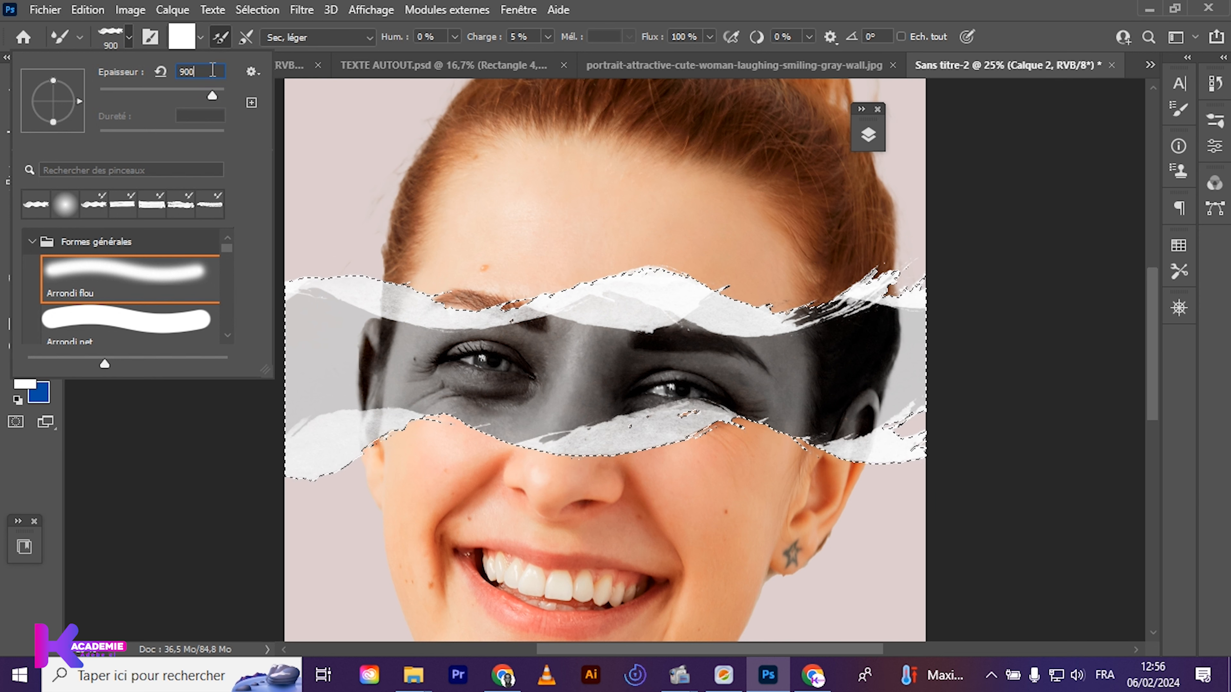
key(Return)
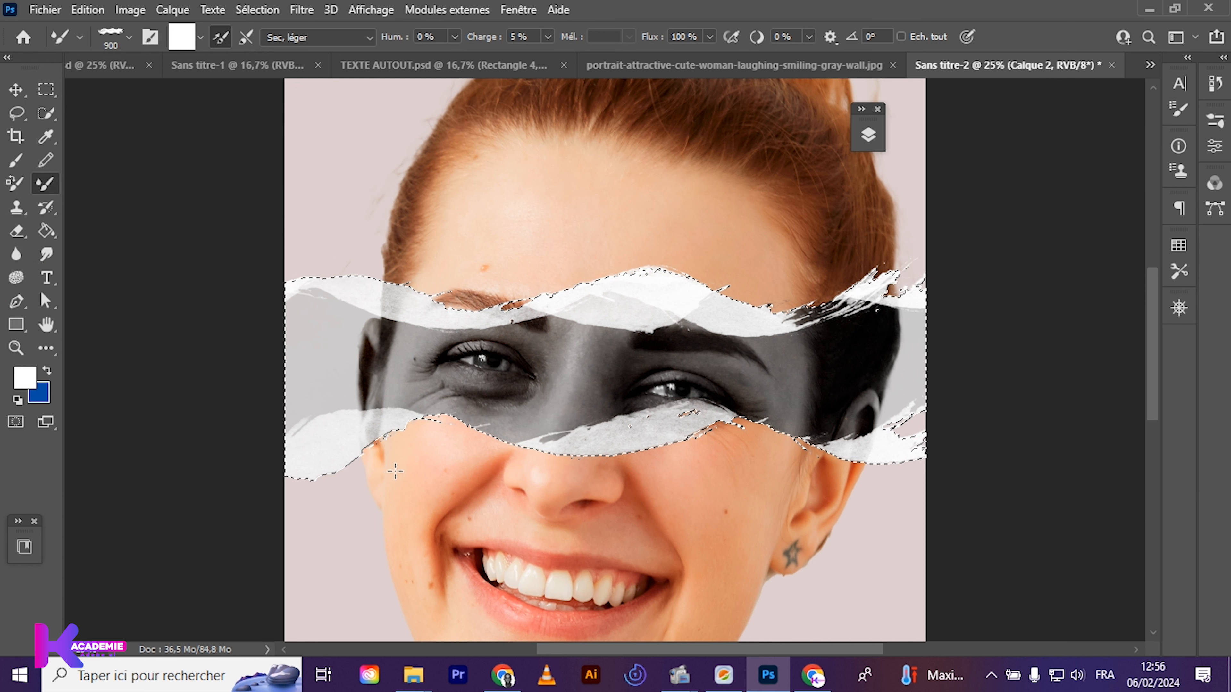
drag(428, 435, 435, 420)
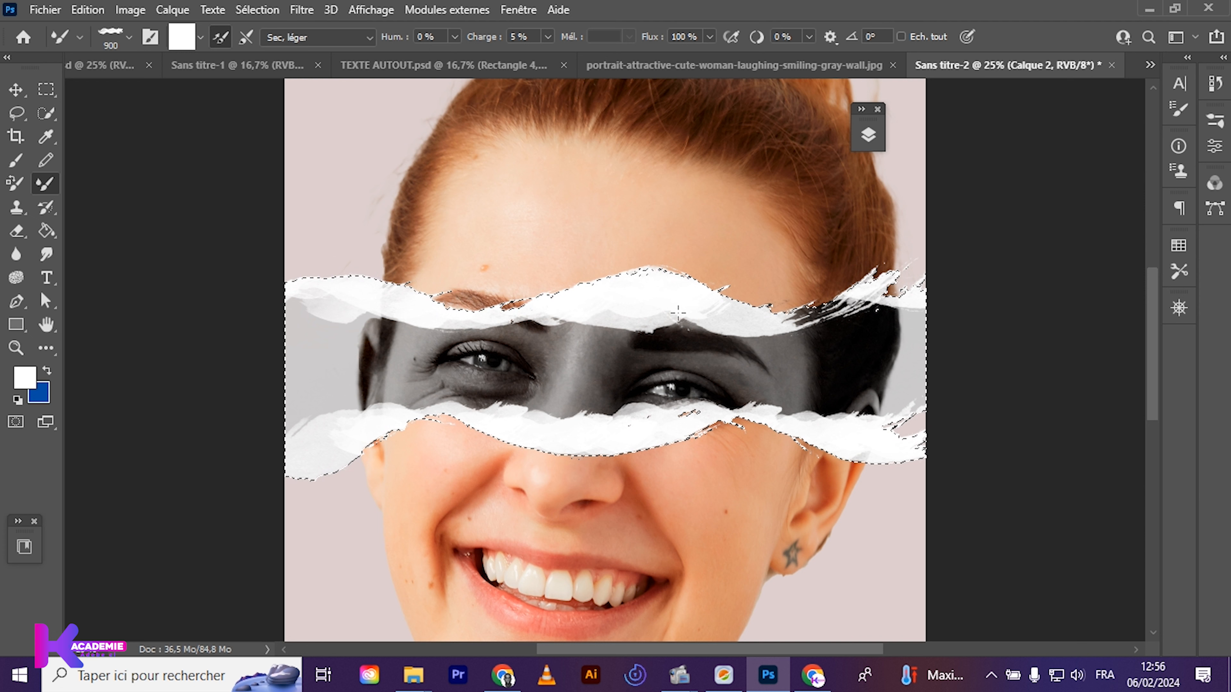
drag(820, 320, 853, 307)
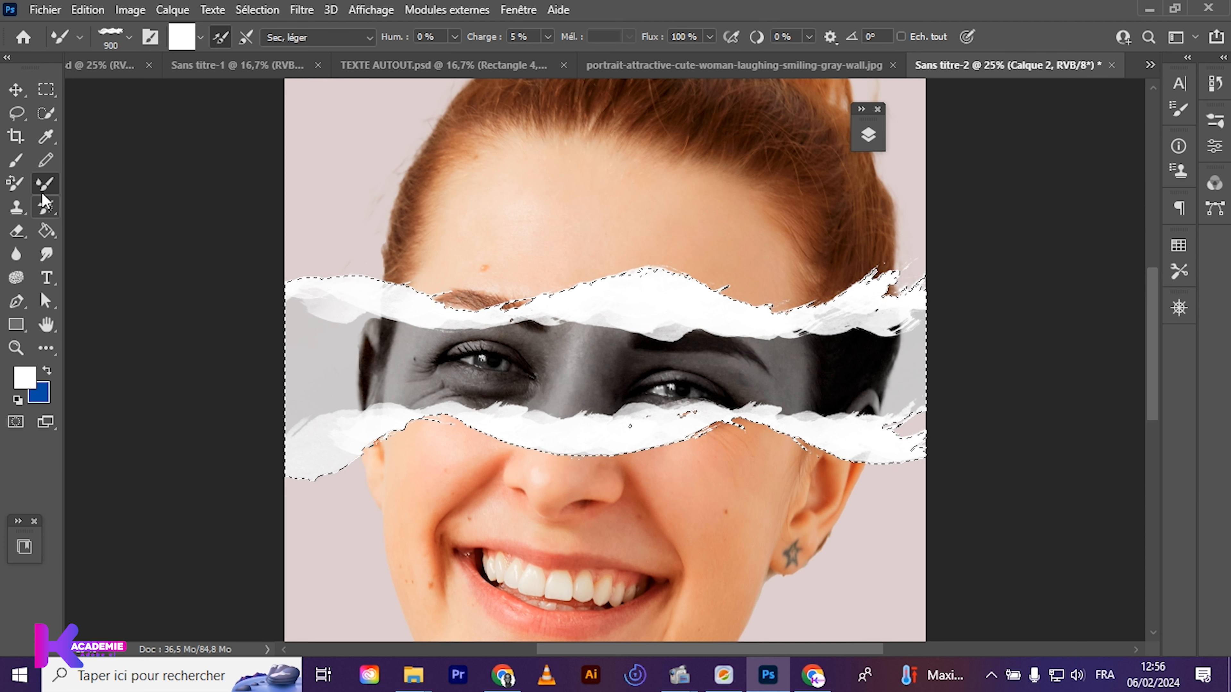
Switch to the Move tool, toggle Calque 2's visibility to compare the torn edges, and clear the selection
click(24, 95)
click(170, 315)
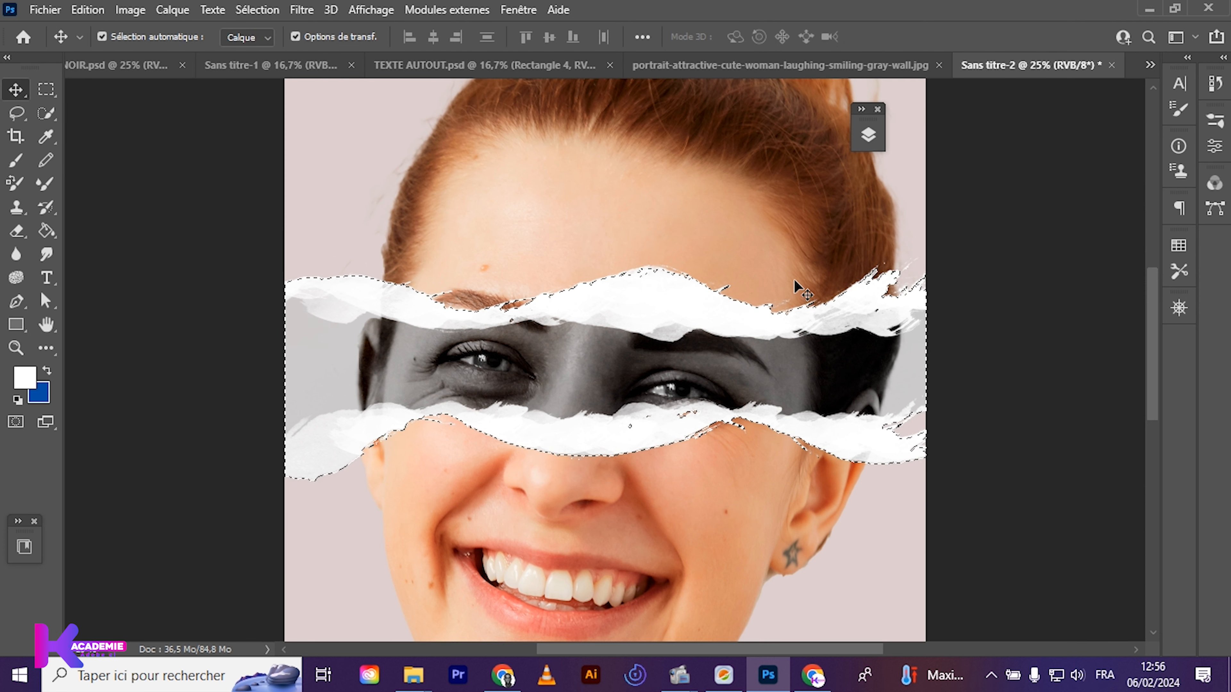
click(868, 131)
drag(736, 137, 1070, 141)
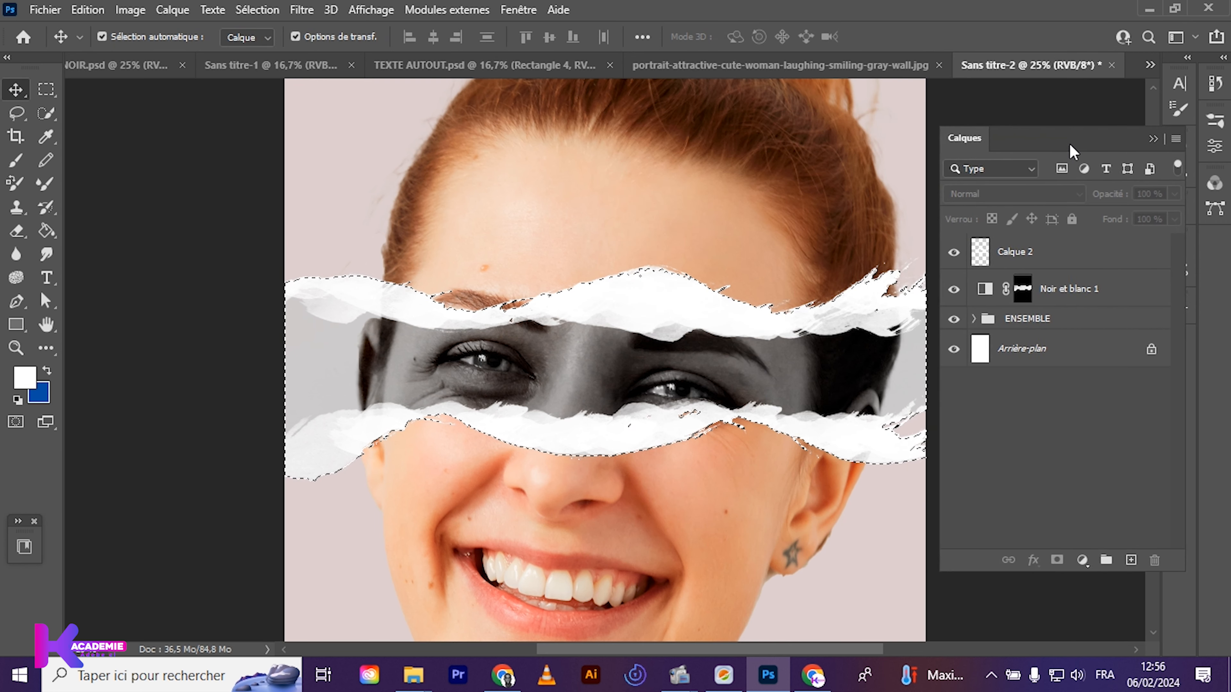
click(955, 252)
click(955, 253)
click(954, 253)
click(954, 252)
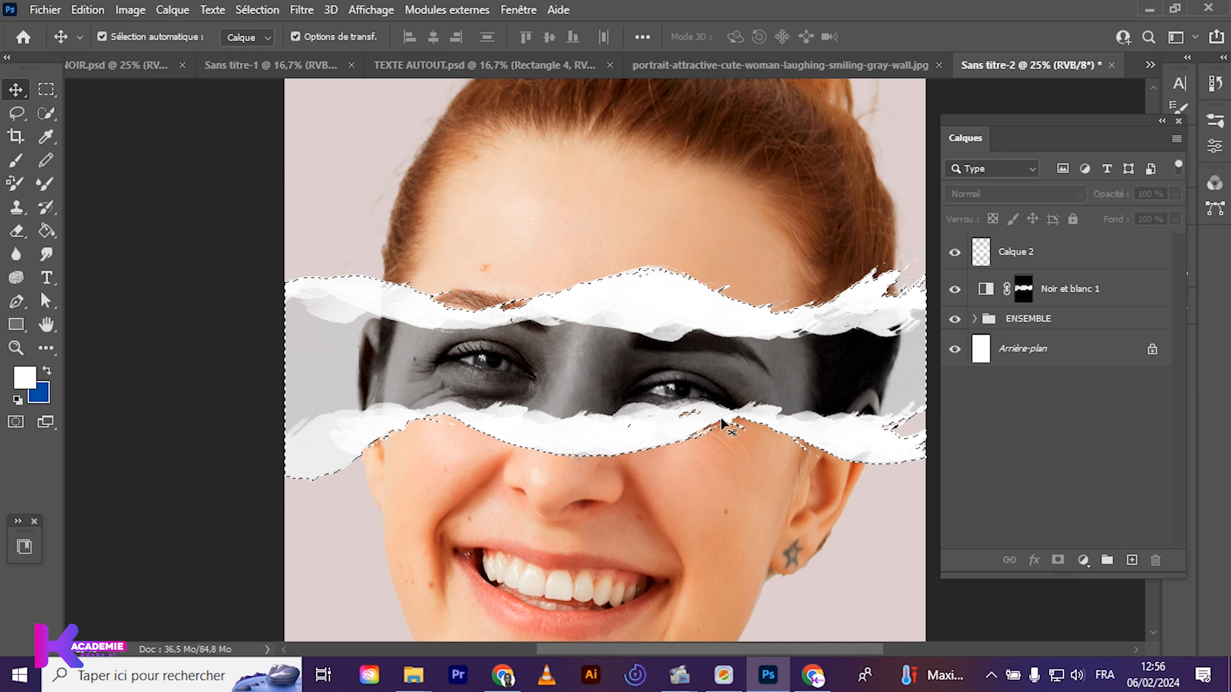
key(ctrl+d)
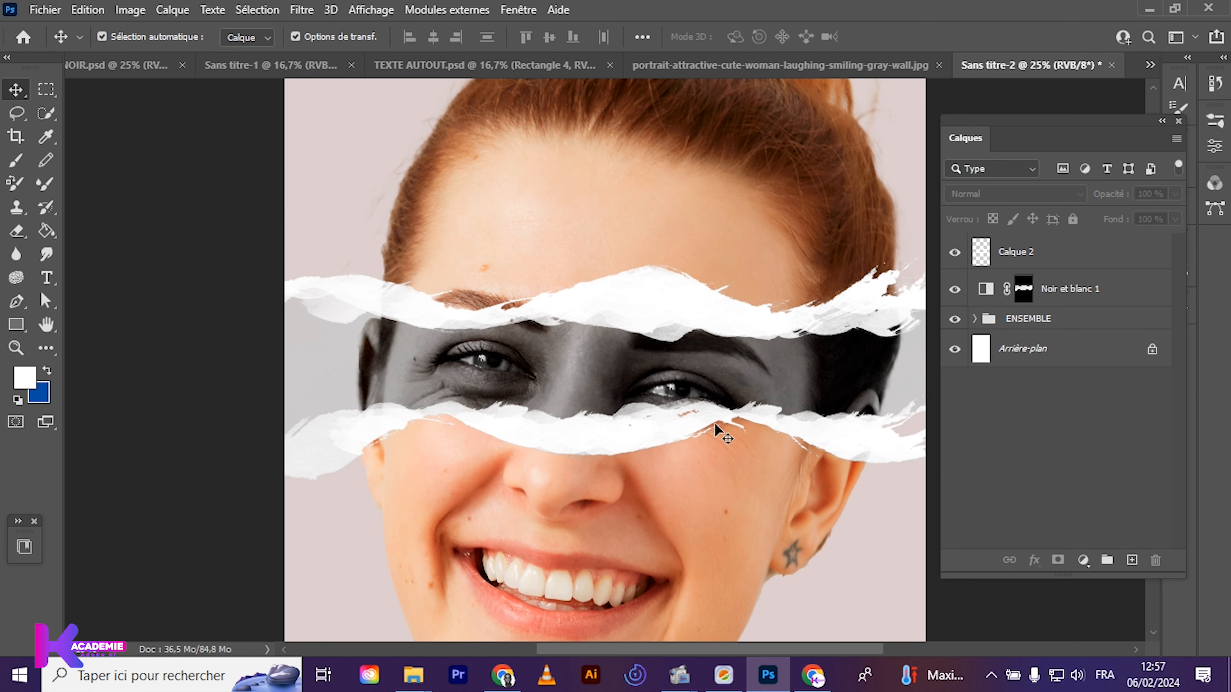
Add a drop shadow to Calque 2 at 27% opacity, 90° angle and 18 px distance, moving the dialog aside to preview the edges
scroll(531, 573, up, 1)
scroll(531, 573, down, 1)
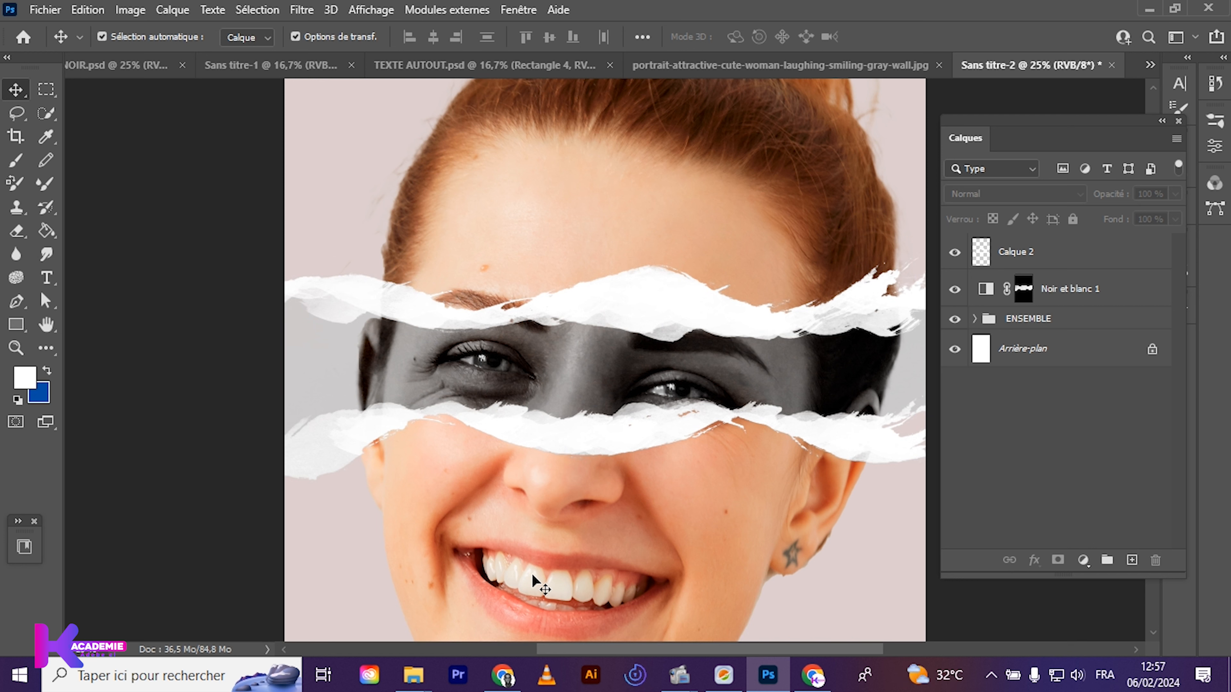
click(1087, 257)
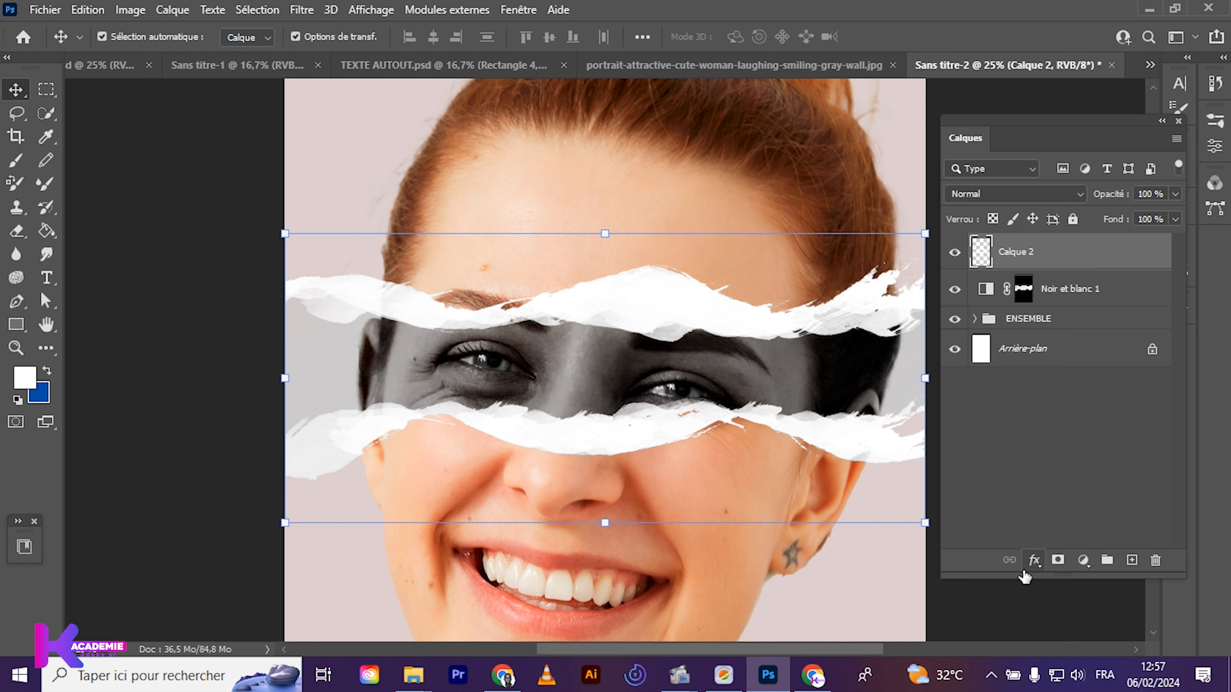
click(1034, 560)
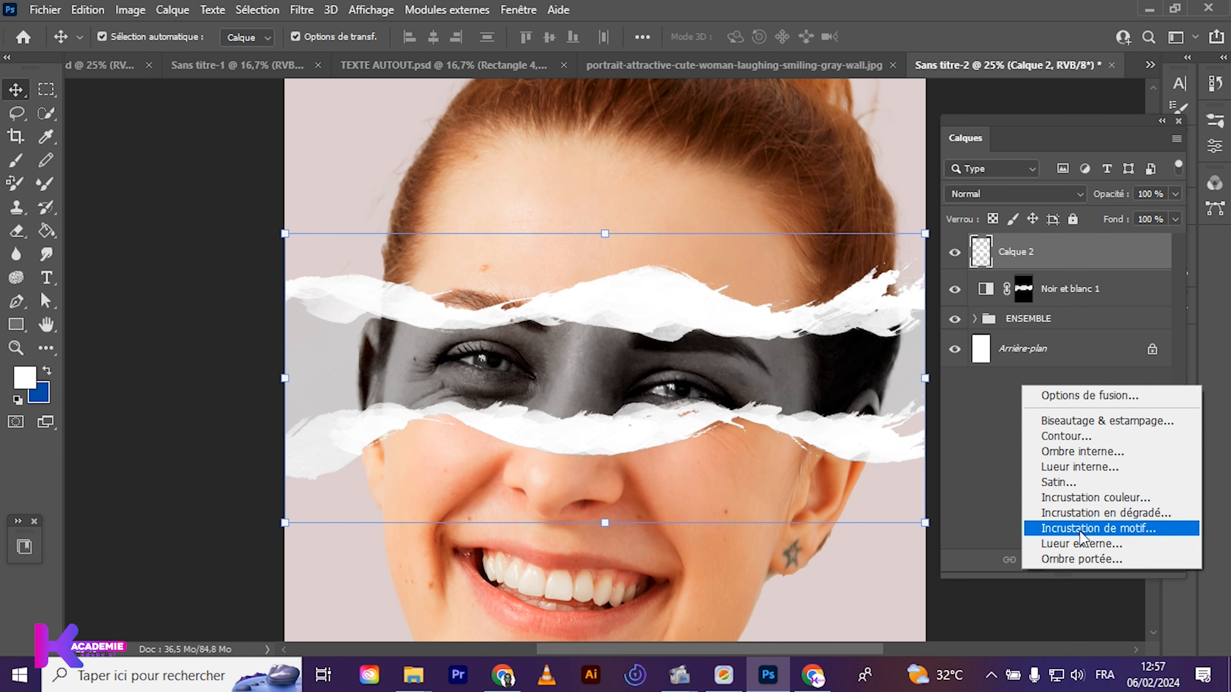
click(1064, 559)
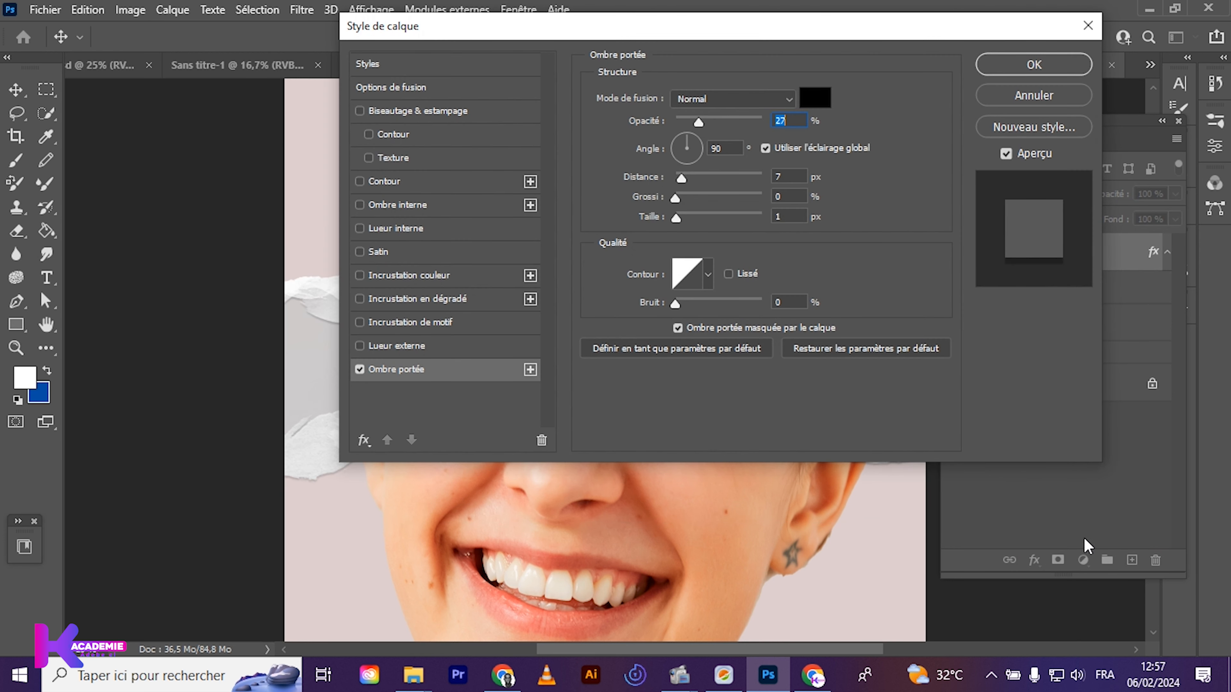
drag(426, 29, 681, 329)
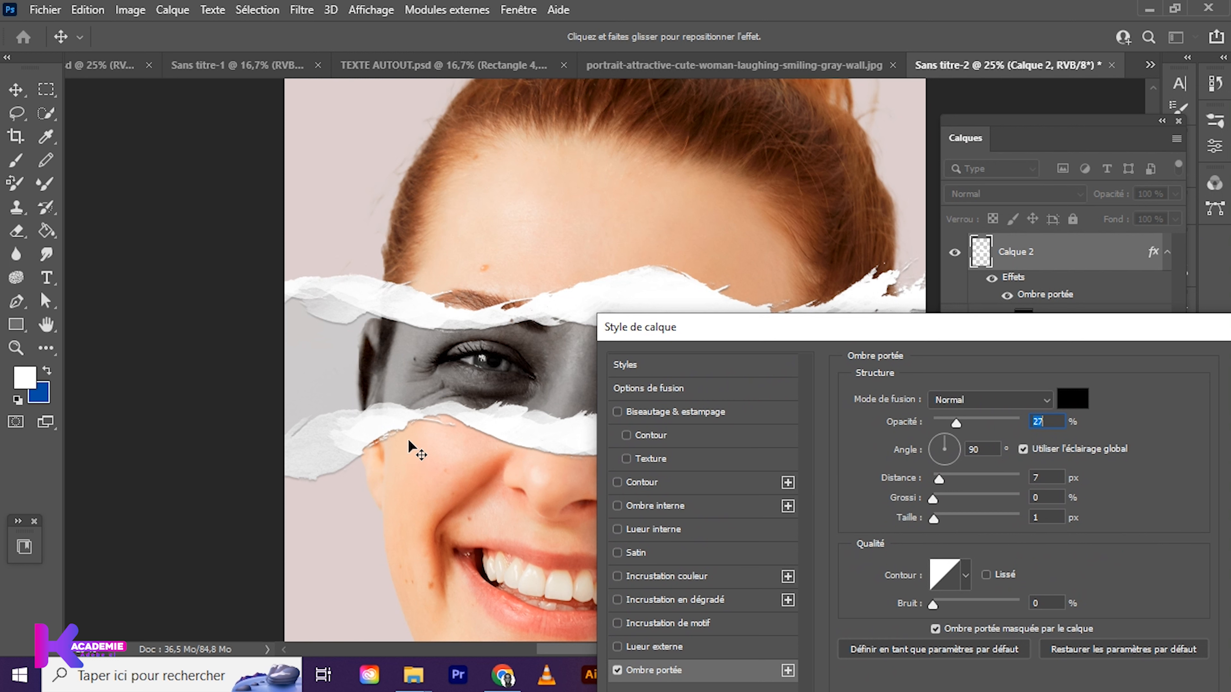
drag(938, 480, 947, 481)
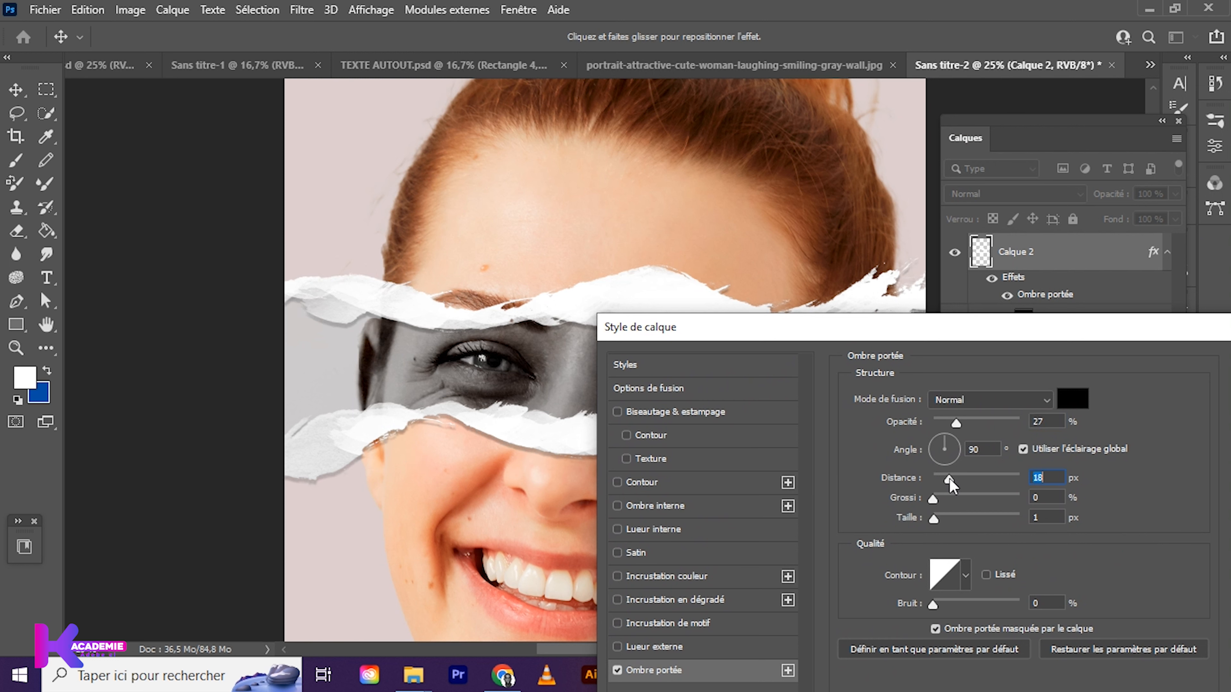
mouse_move(936, 500)
mouse_down()
mouse_move(953, 502)
mouse_move(935, 503)
mouse_move(931, 519)
mouse_up()
drag(1094, 331, 981, 334)
key(Return)
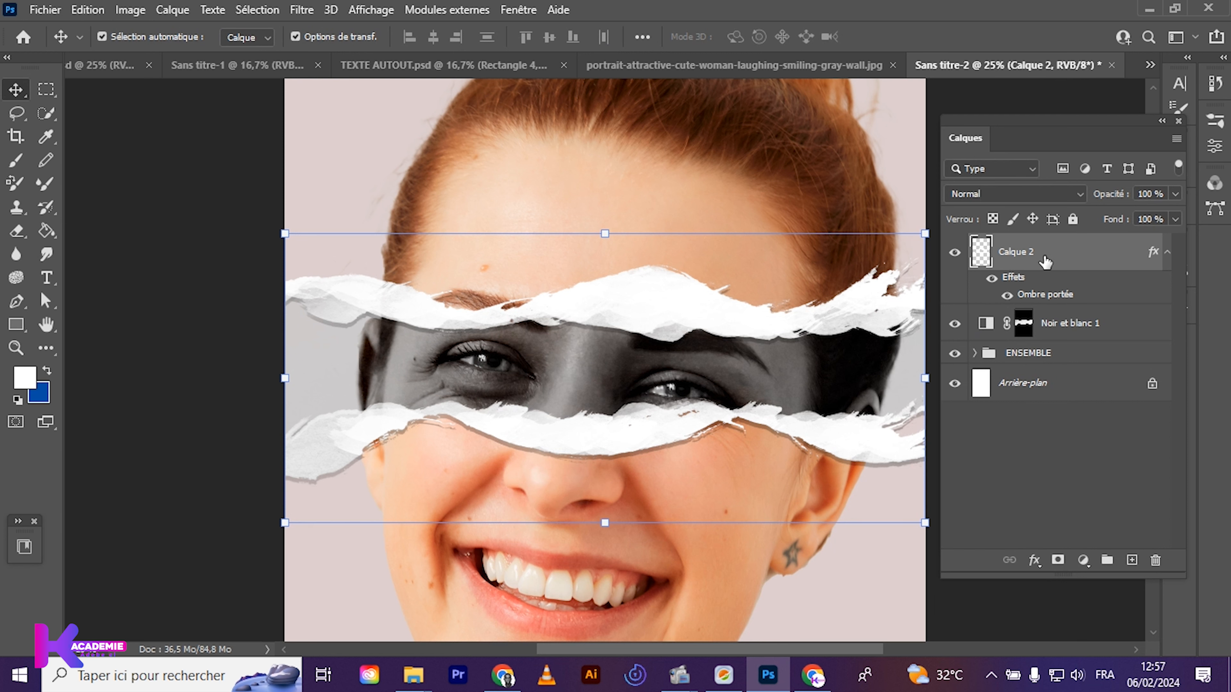
Convert Calque 2's drop shadow into its own layer and toggle that layer's visibility to compare the result
right_click(1021, 276)
click(1071, 294)
right_click(1045, 295)
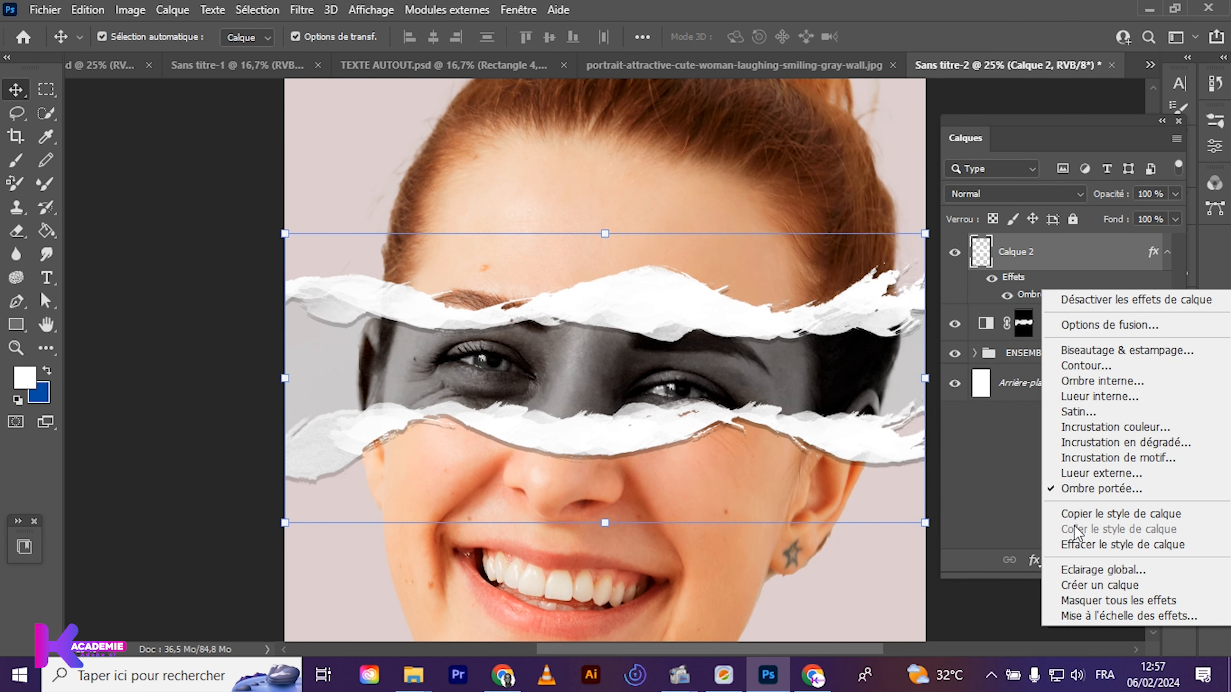
click(1077, 589)
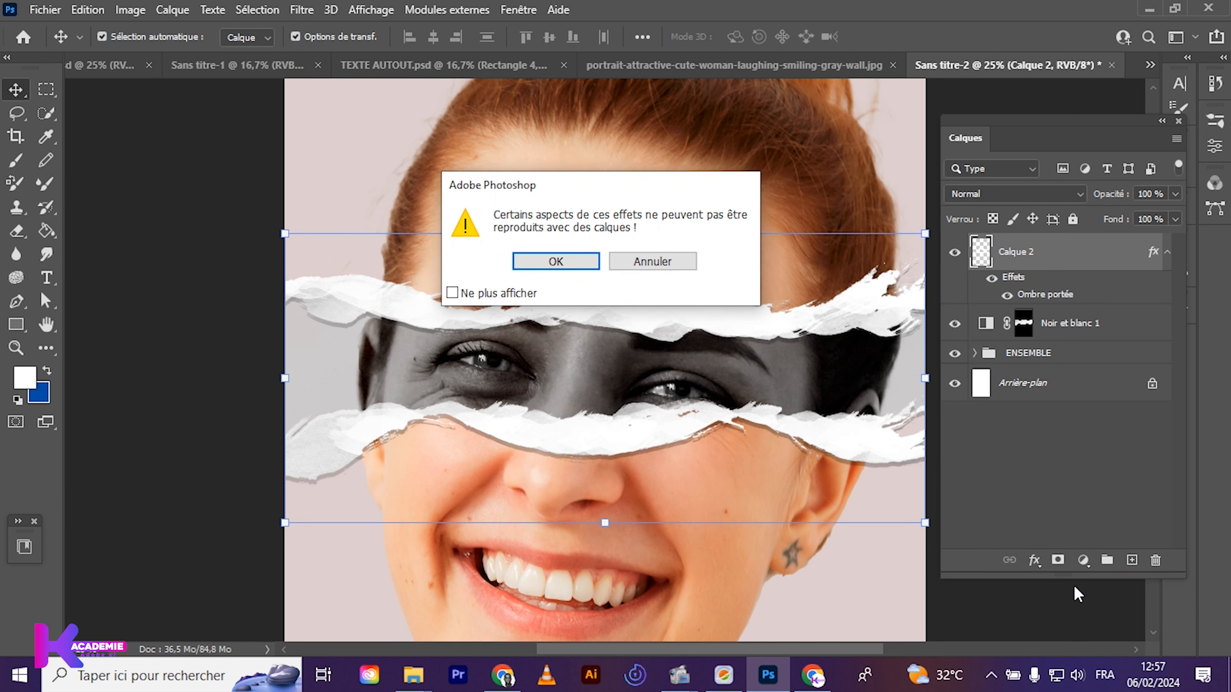
click(580, 264)
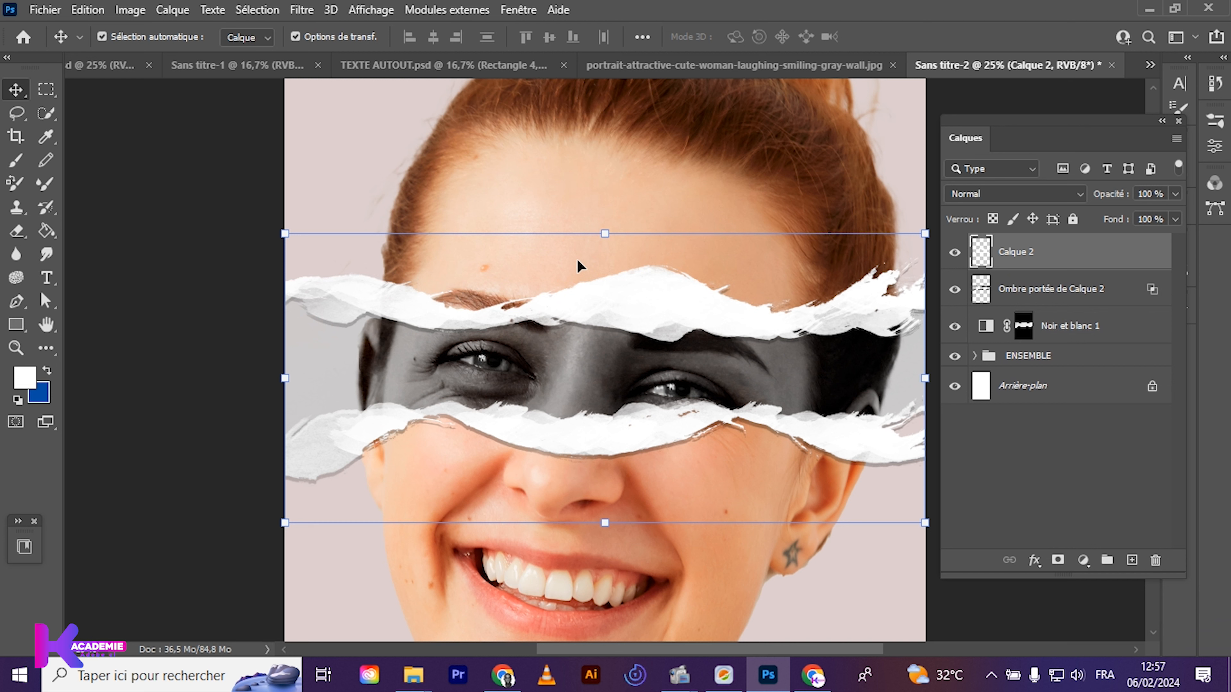
click(954, 291)
click(956, 293)
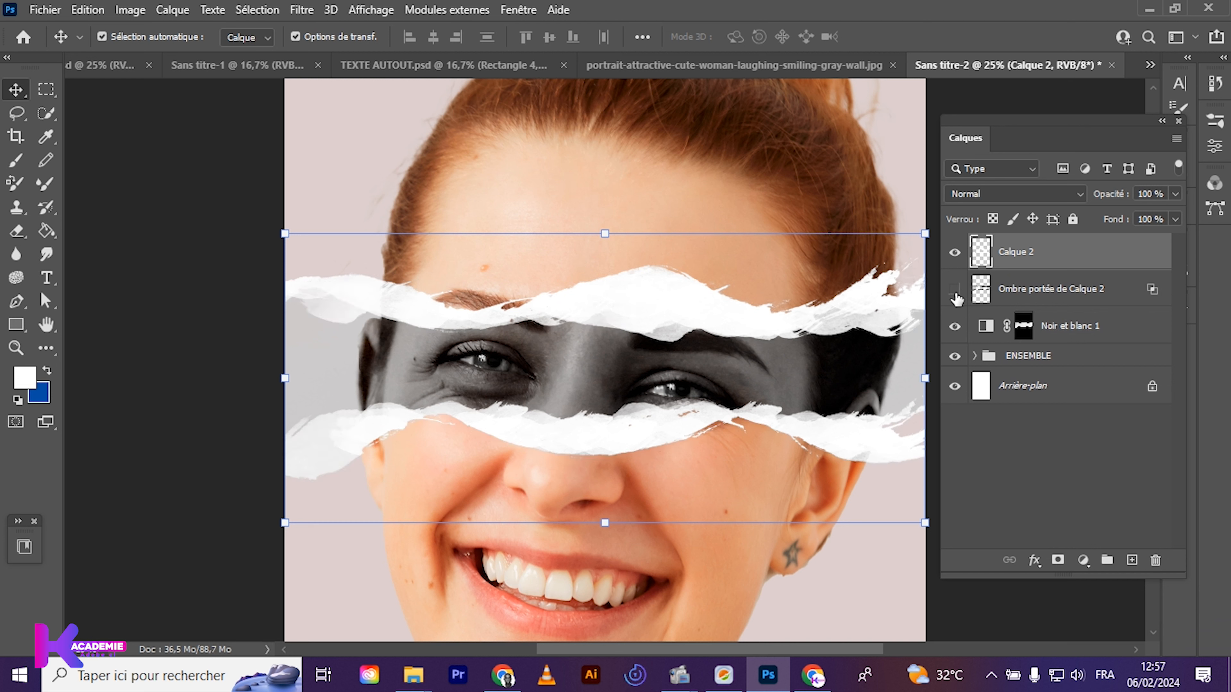
click(954, 291)
Duplicate the separated shadow layer, hide the original, and nudge the copy slightly vertically
click(1068, 296)
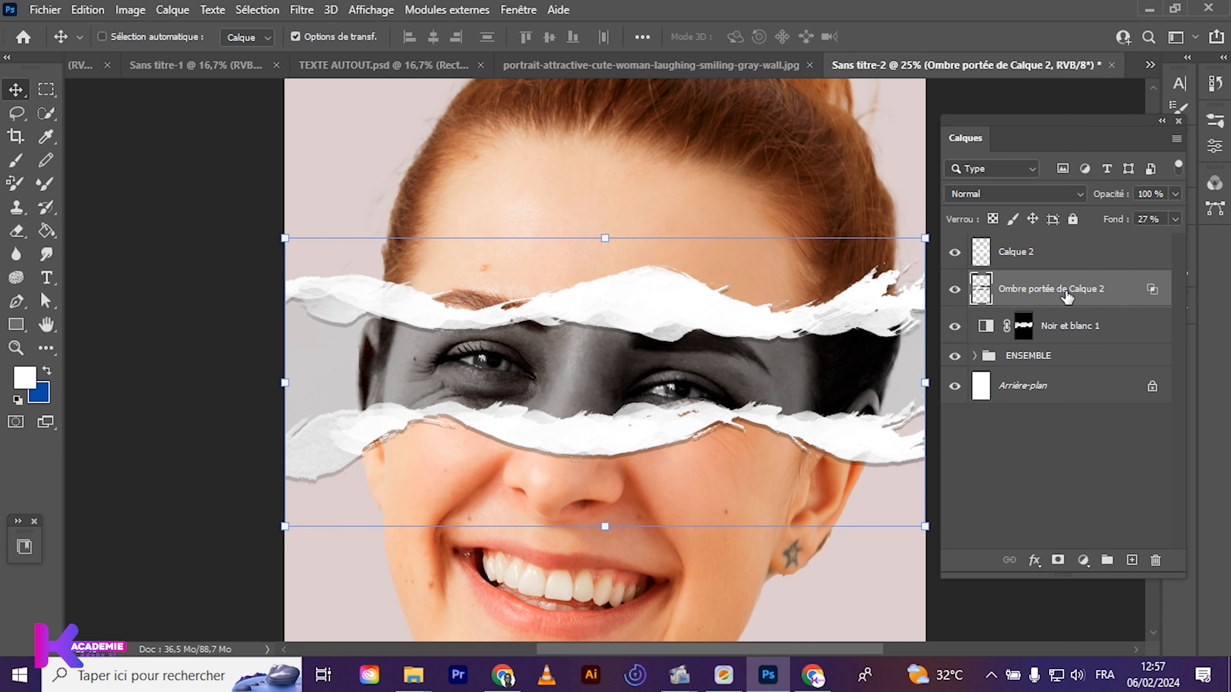
key(ctrl+j)
click(1018, 330)
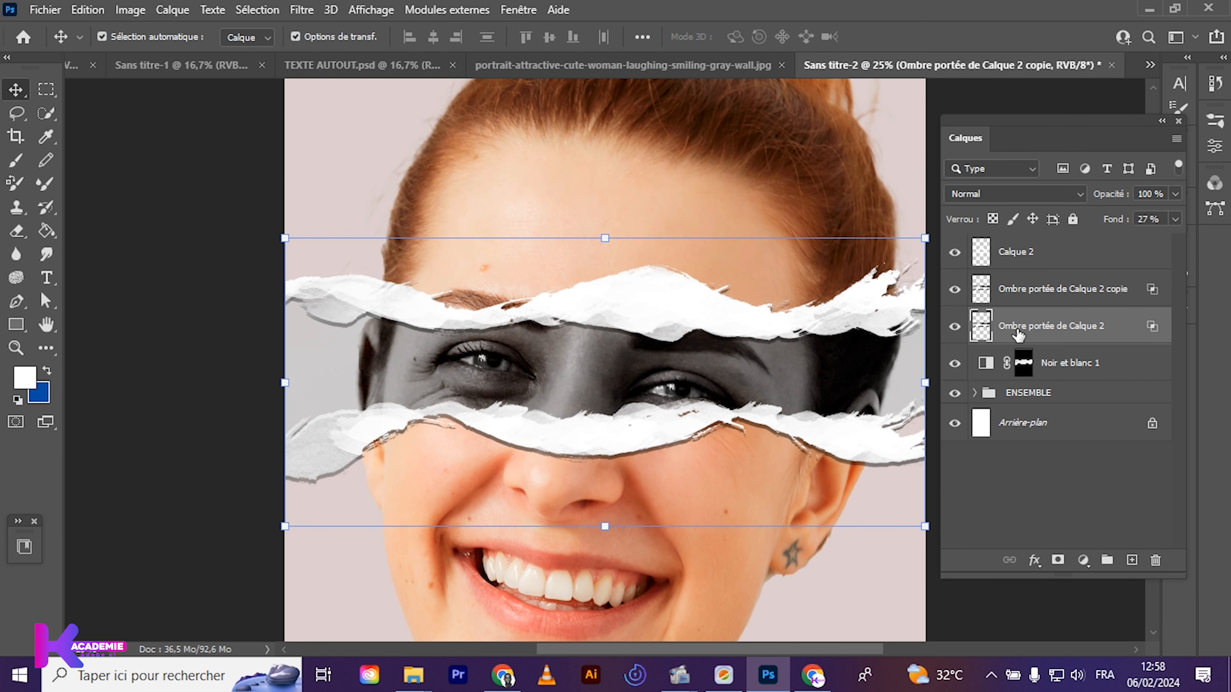
click(1011, 288)
click(955, 326)
key(Up)
key(Up)
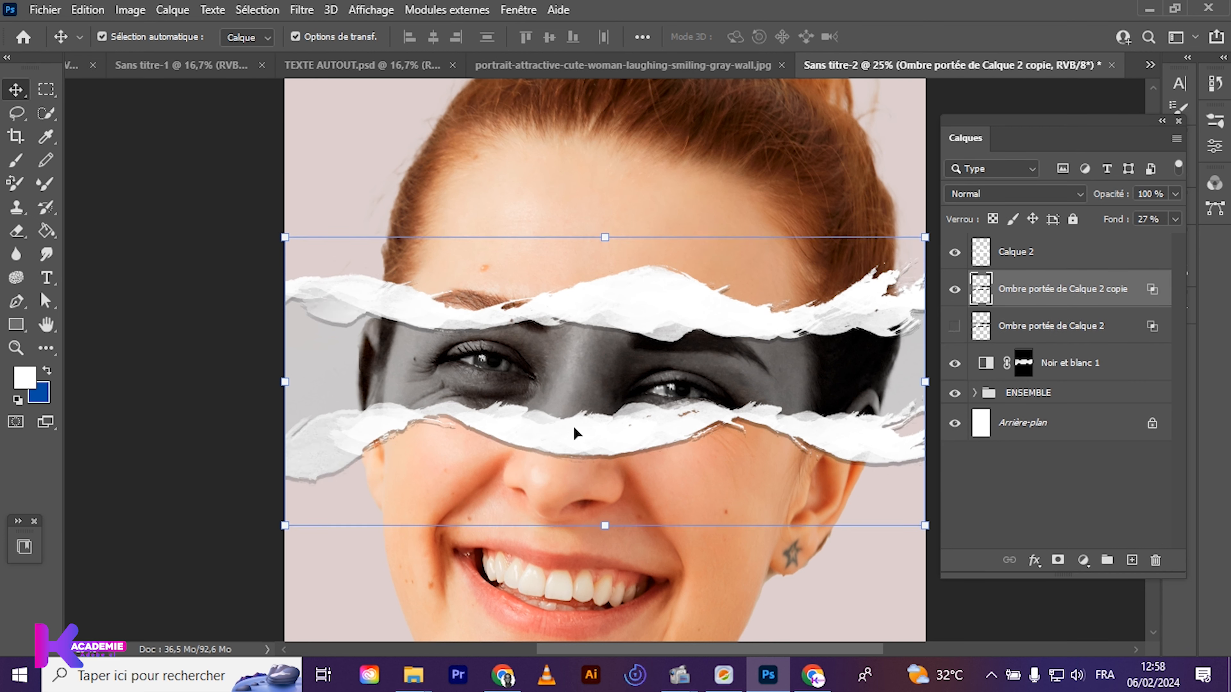
key(Down)
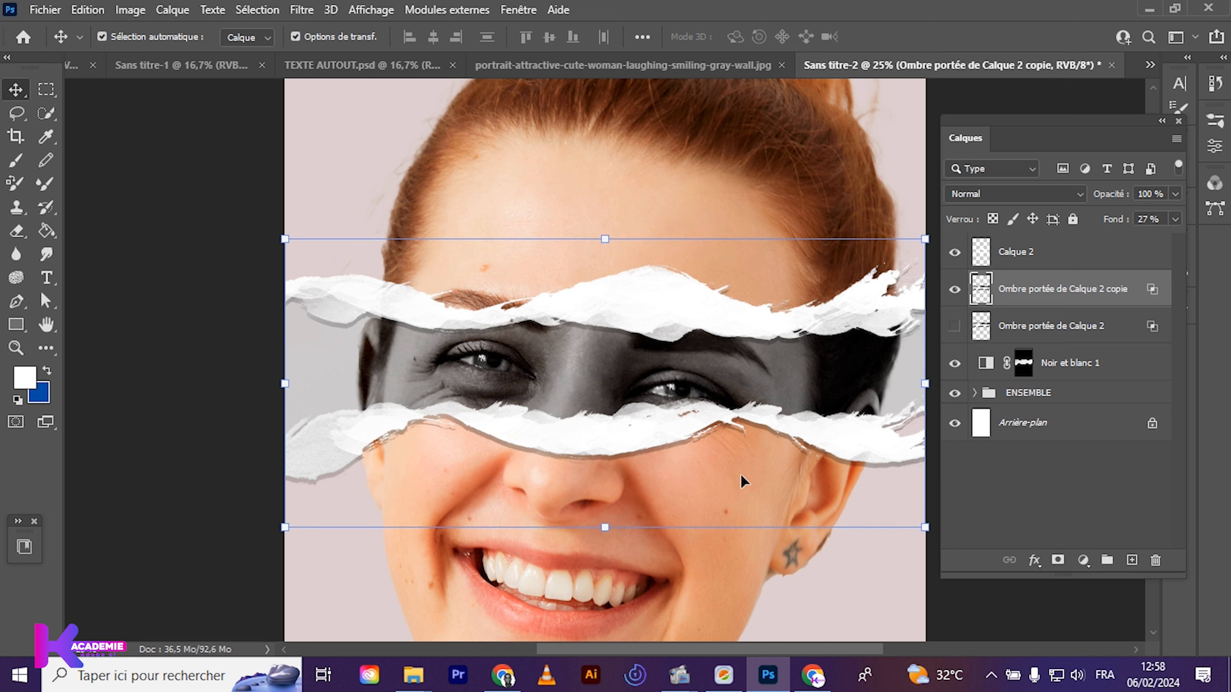
Add a layer mask to the shadow copy and choose the recent soft round brush at 900 px with 0% hardness
click(1058, 560)
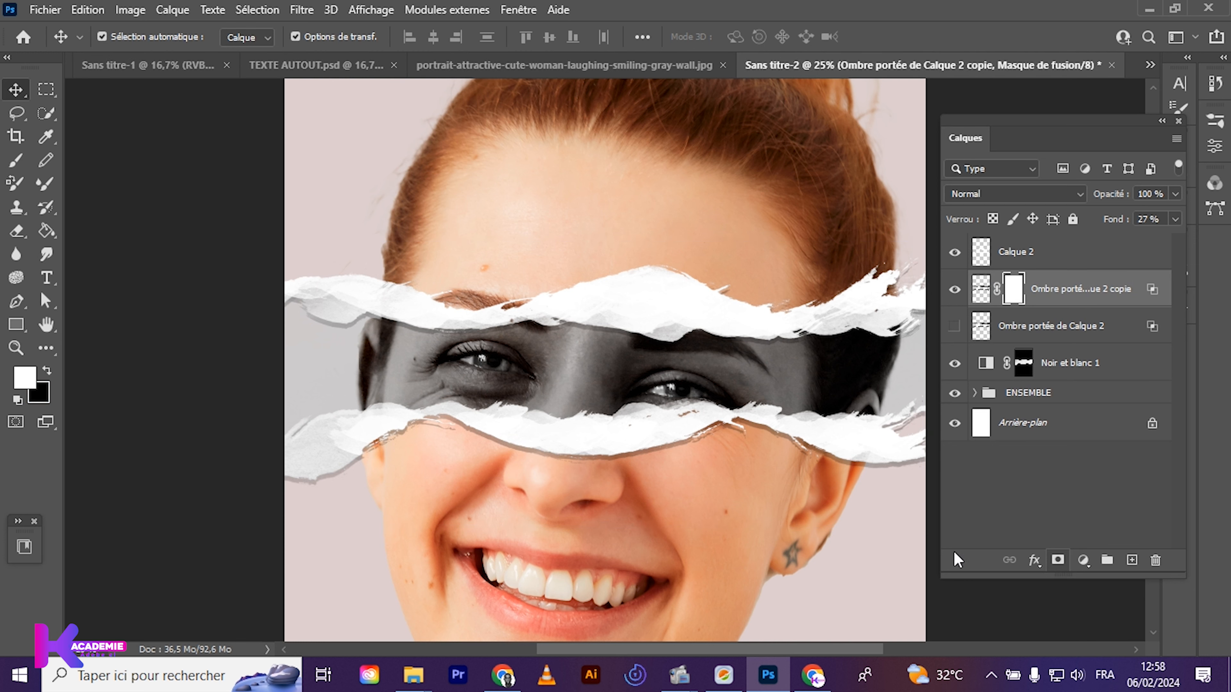
key(b)
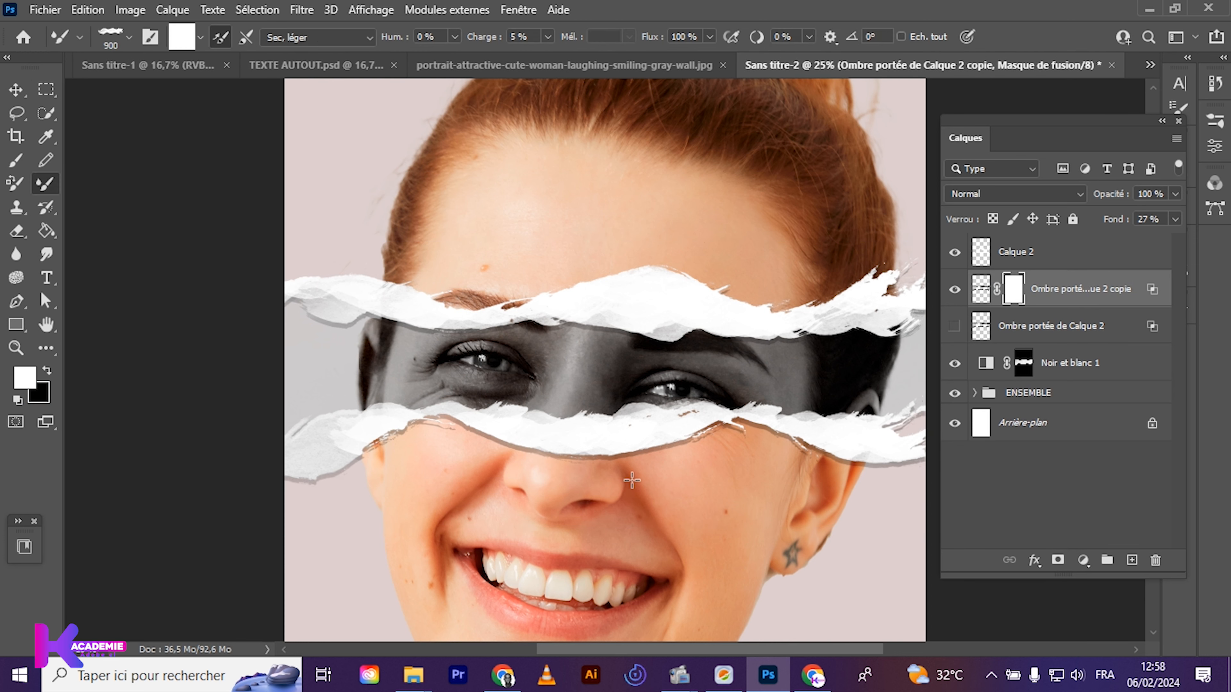
click(128, 37)
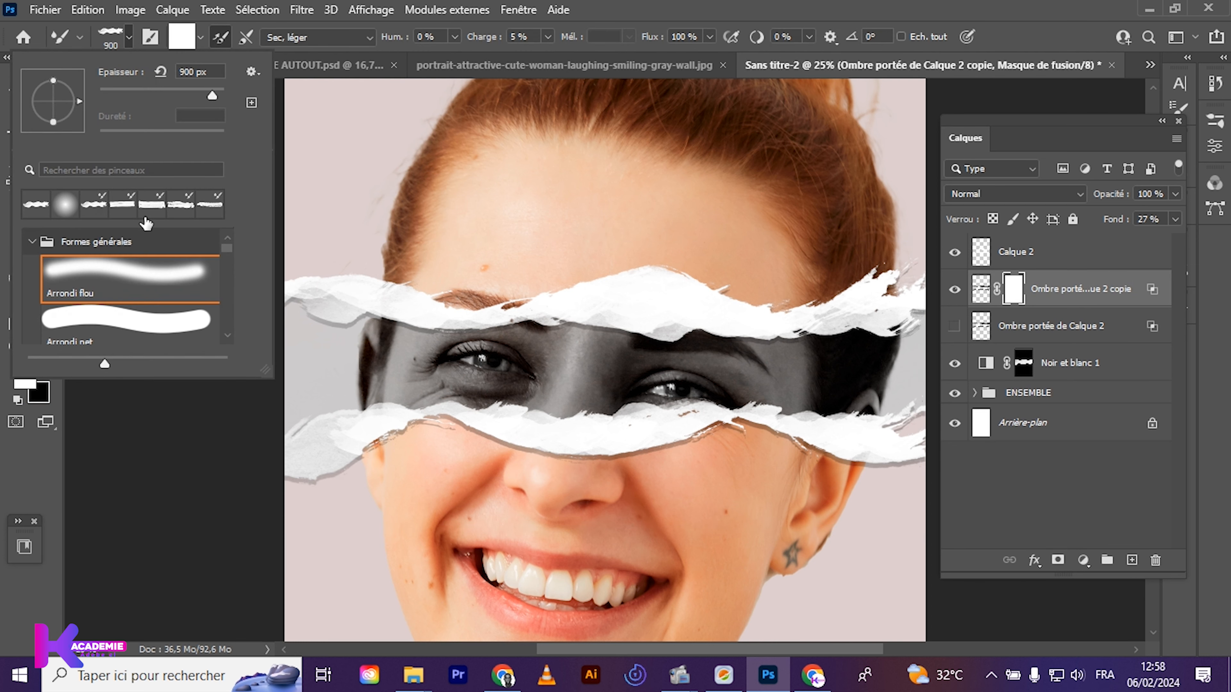
scroll(146, 223, up, 3)
scroll(464, 410, down, 5)
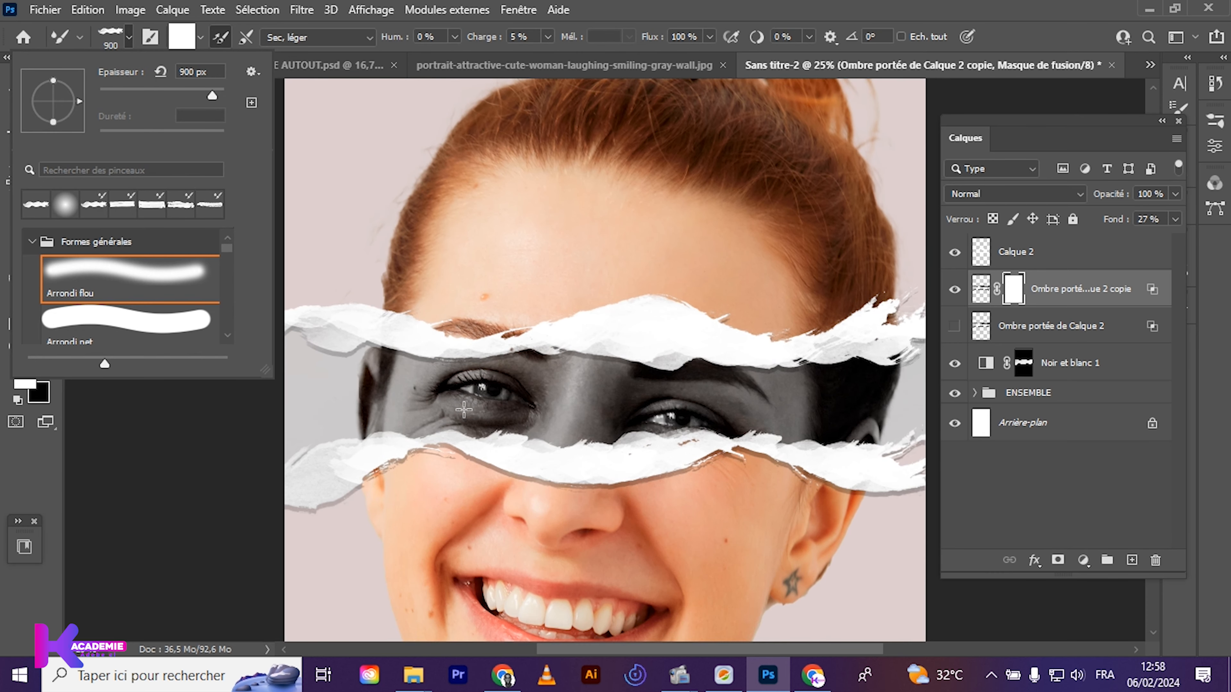
click(63, 203)
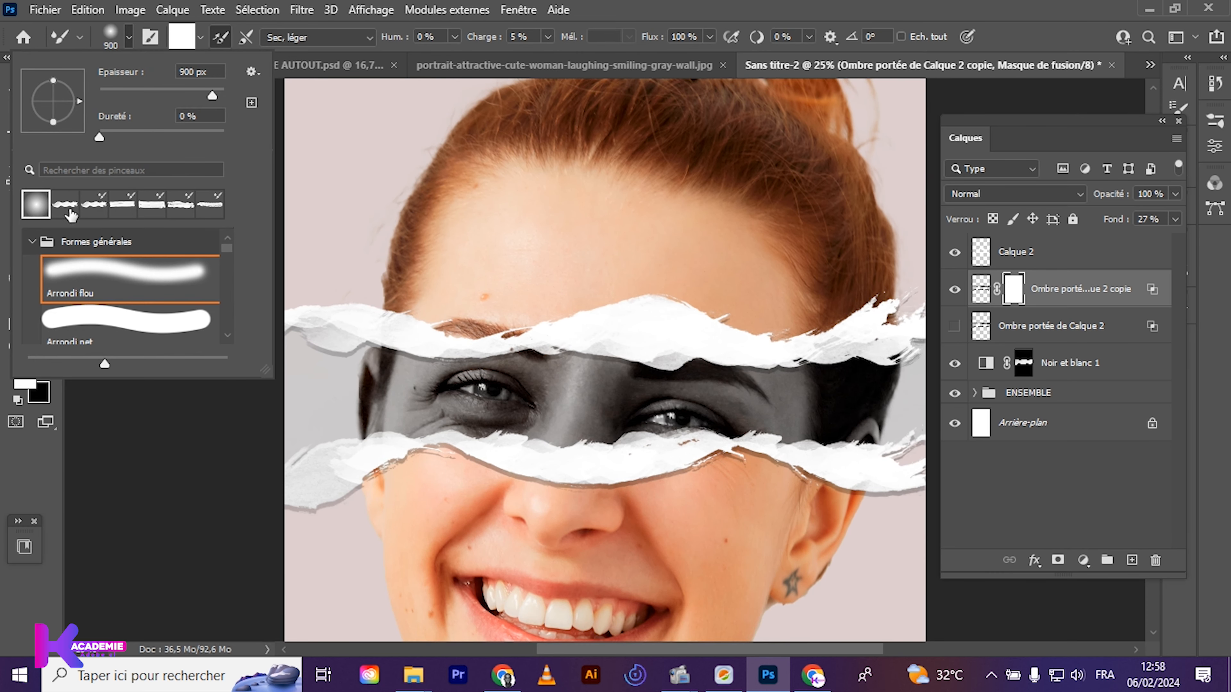
click(280, 480)
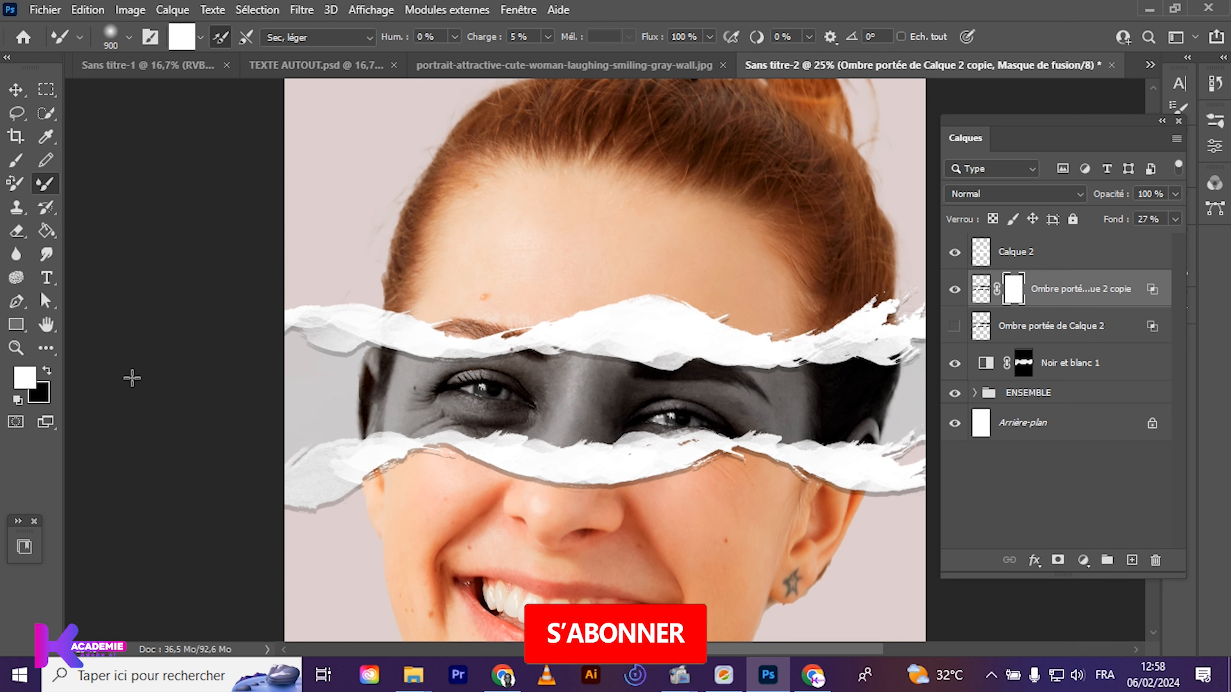
Paint black on the shadow copy's mask along the lower torn edge to hide its shadow there
click(47, 372)
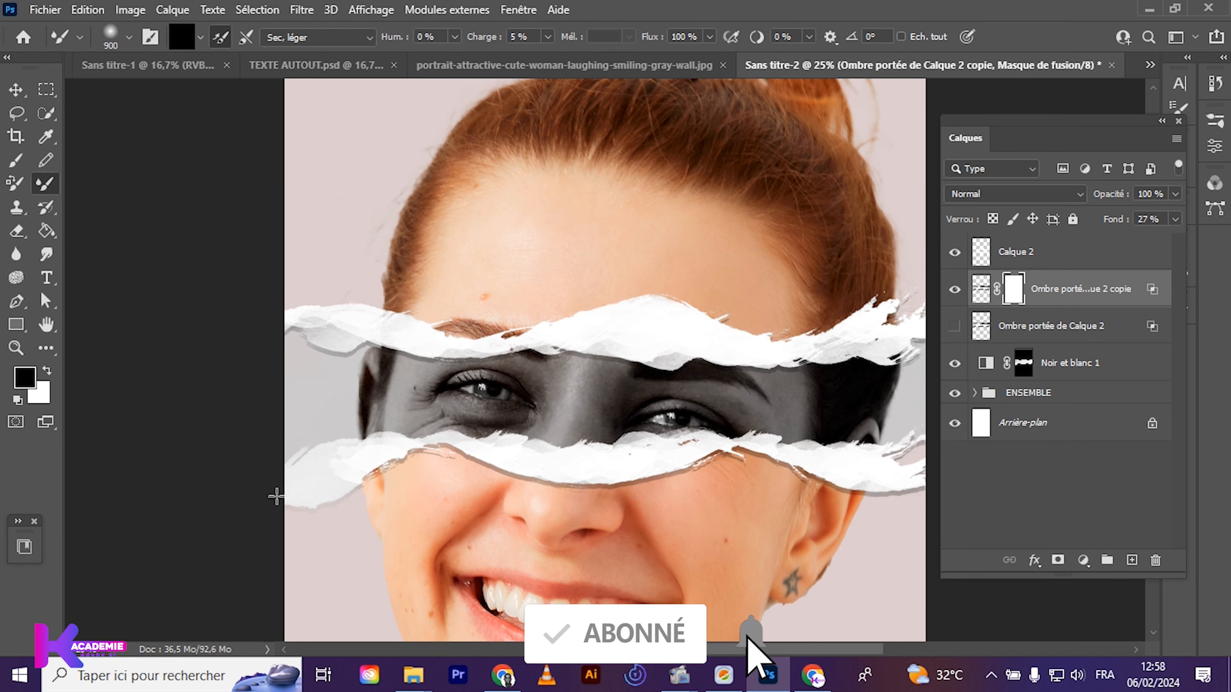
drag(514, 457, 701, 452)
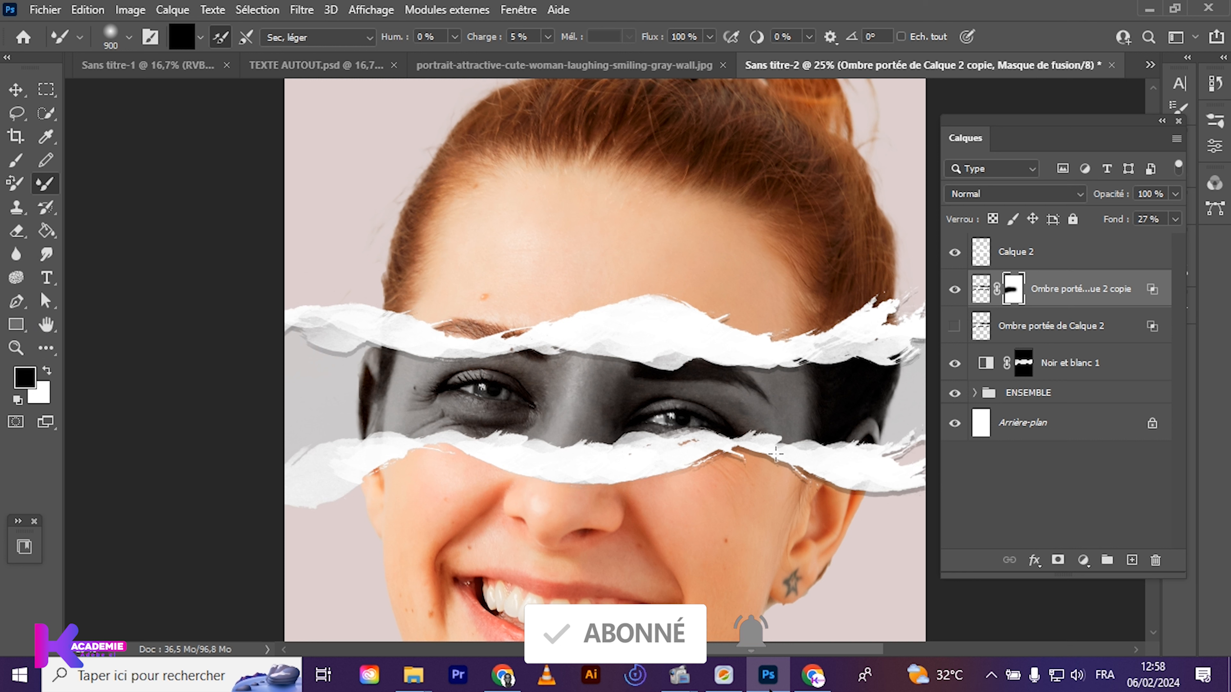
drag(775, 454, 914, 466)
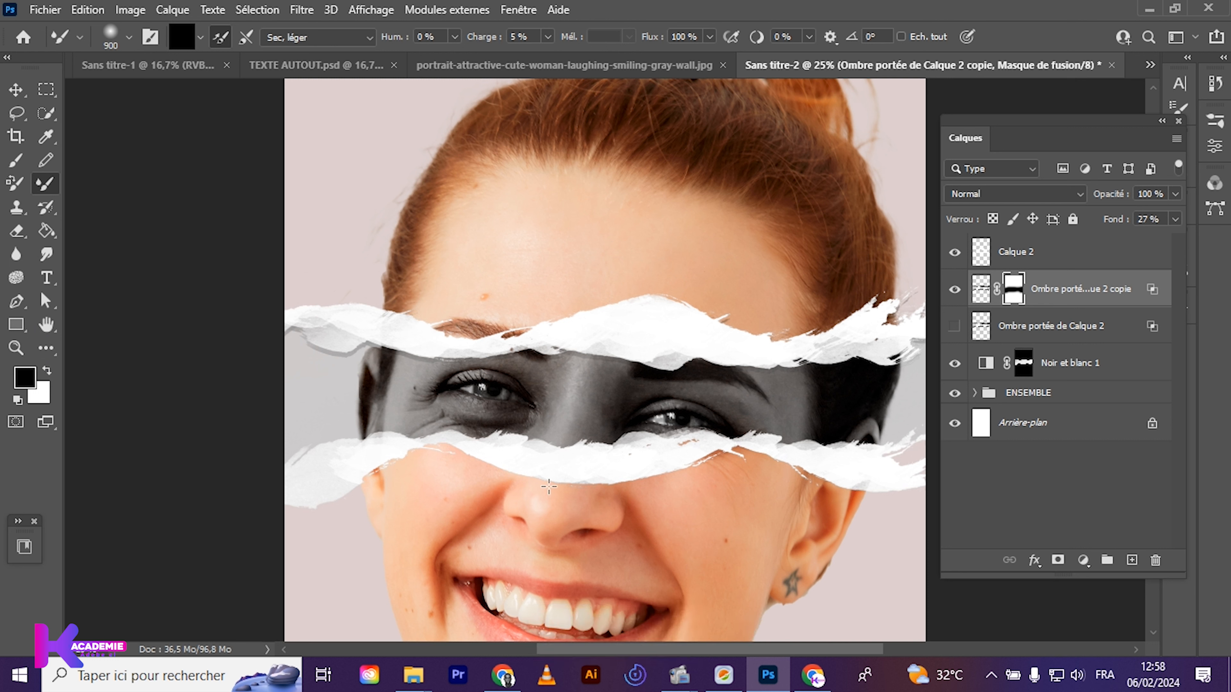
Show the original shadow layer, add a mask to it, and paint black along the upper torn edge to hide its shadow there
click(954, 325)
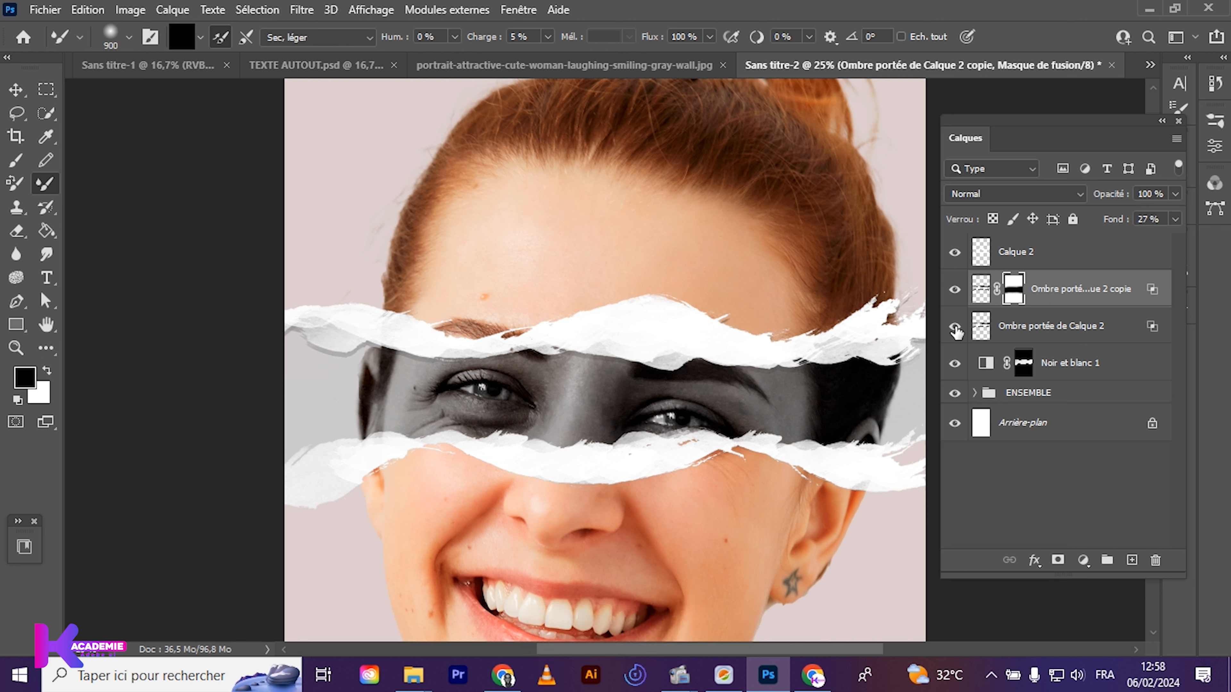
click(1017, 332)
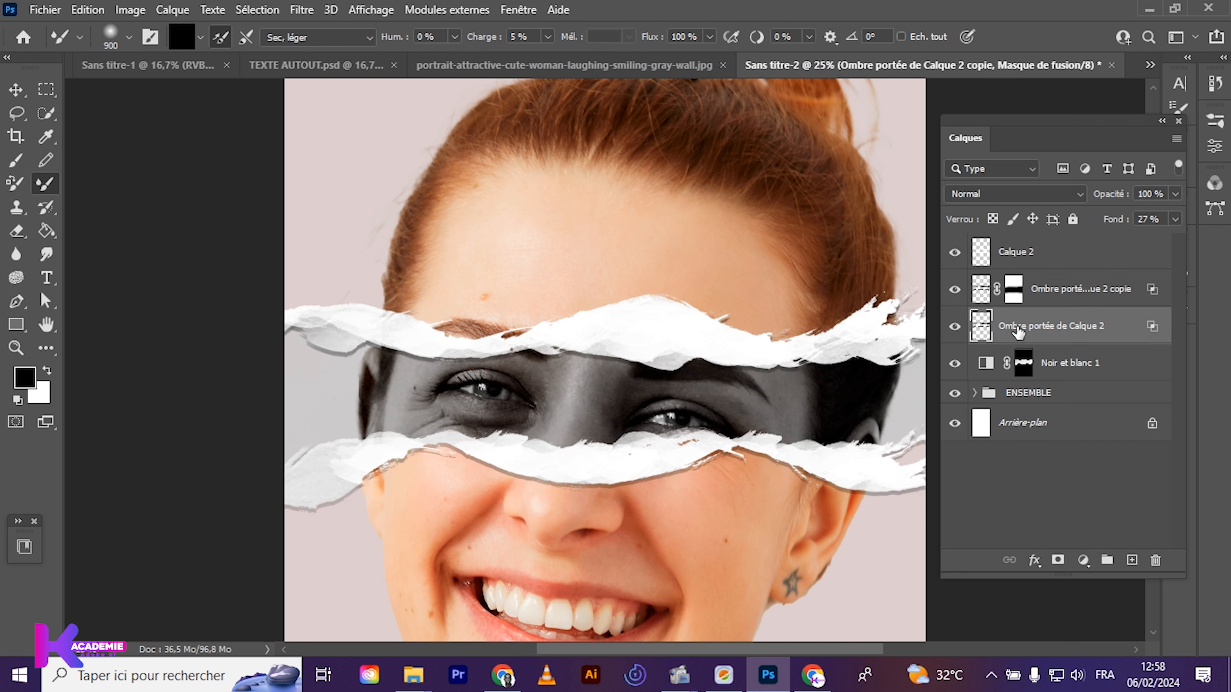
click(1058, 560)
mouse_move(492, 379)
mouse_down()
mouse_move(468, 332)
mouse_move(941, 334)
mouse_move(884, 322)
mouse_move(902, 316)
mouse_up()
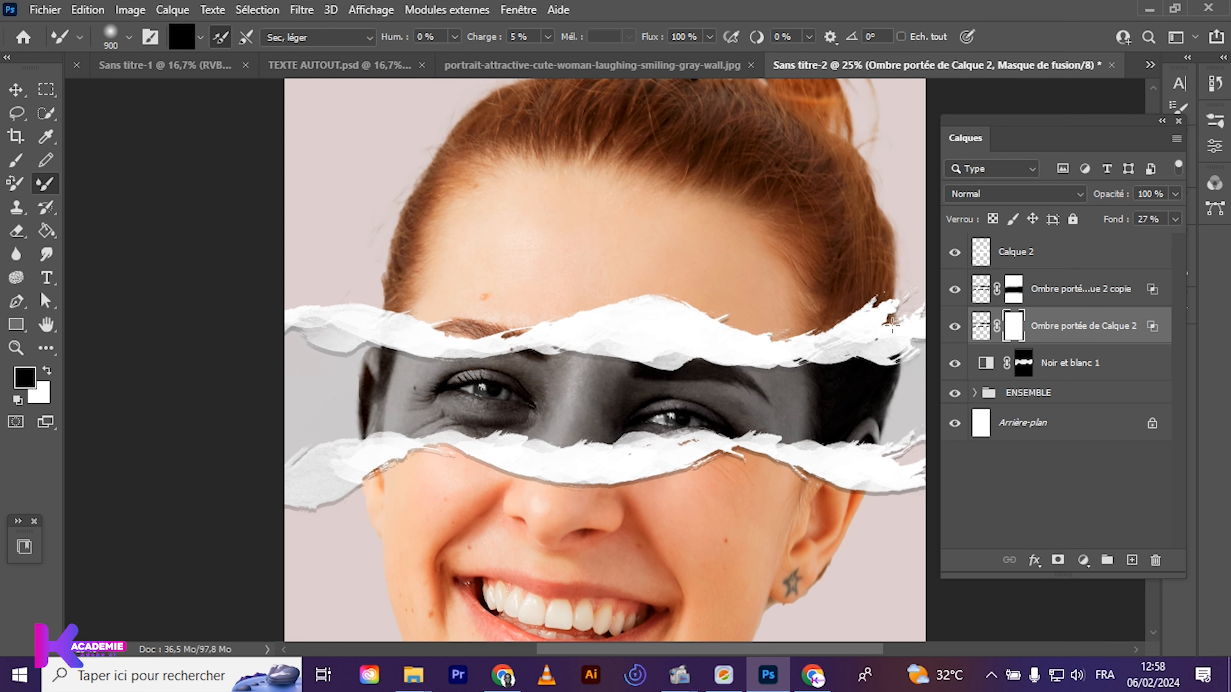
Move the original shadow layer's content upward so its shadow falls above the lower torn edge
key(v)
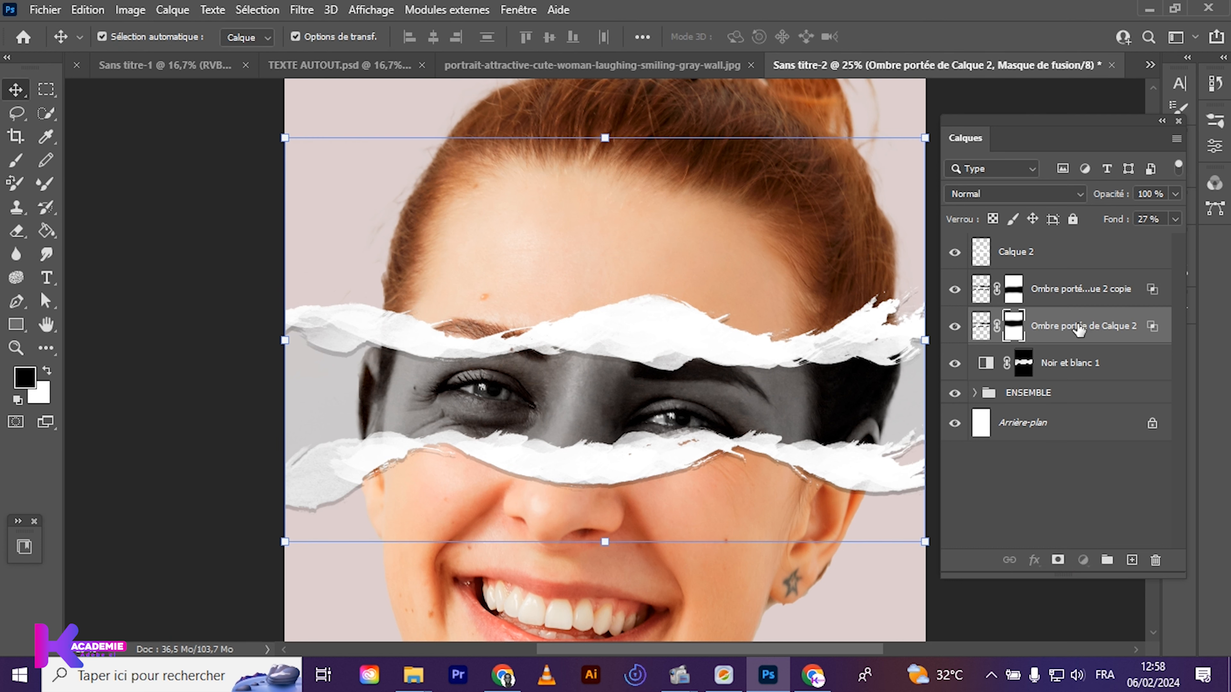
click(981, 326)
key(shift+Up)
key(shift+Up)
key(shift+Up)
key(shift+Up)
key(shift+Up)
key(shift+Up)
key(shift+Up)
key(shift+Up)
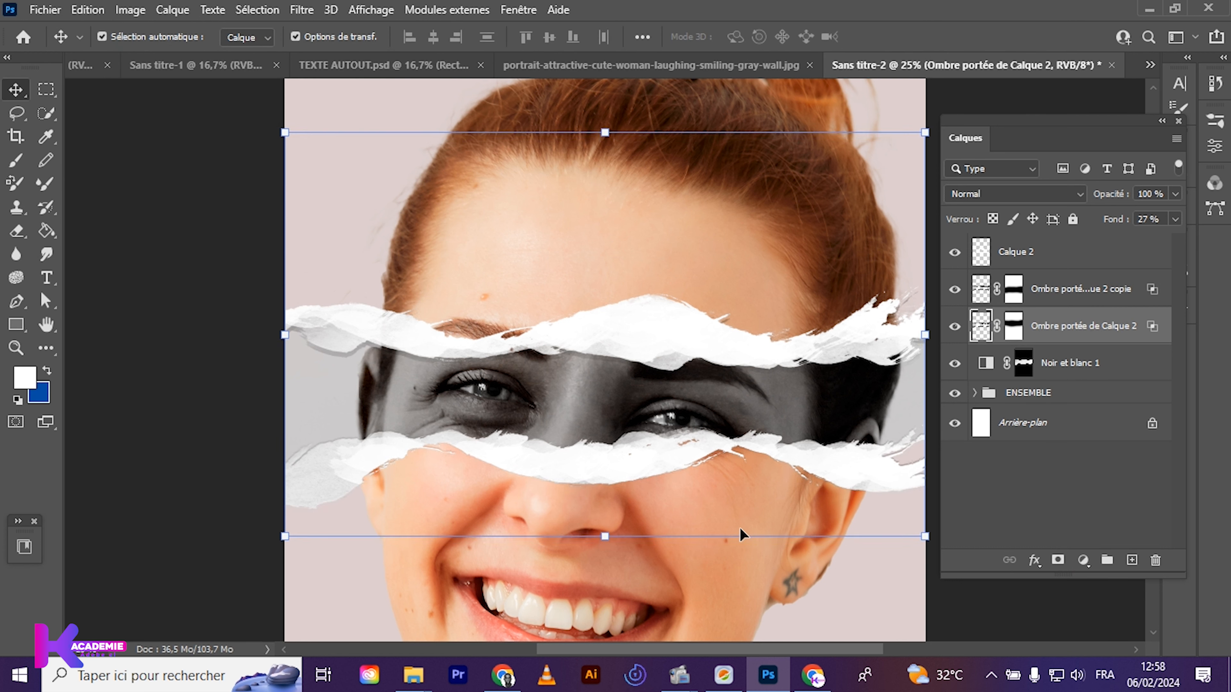
key(shift+Down)
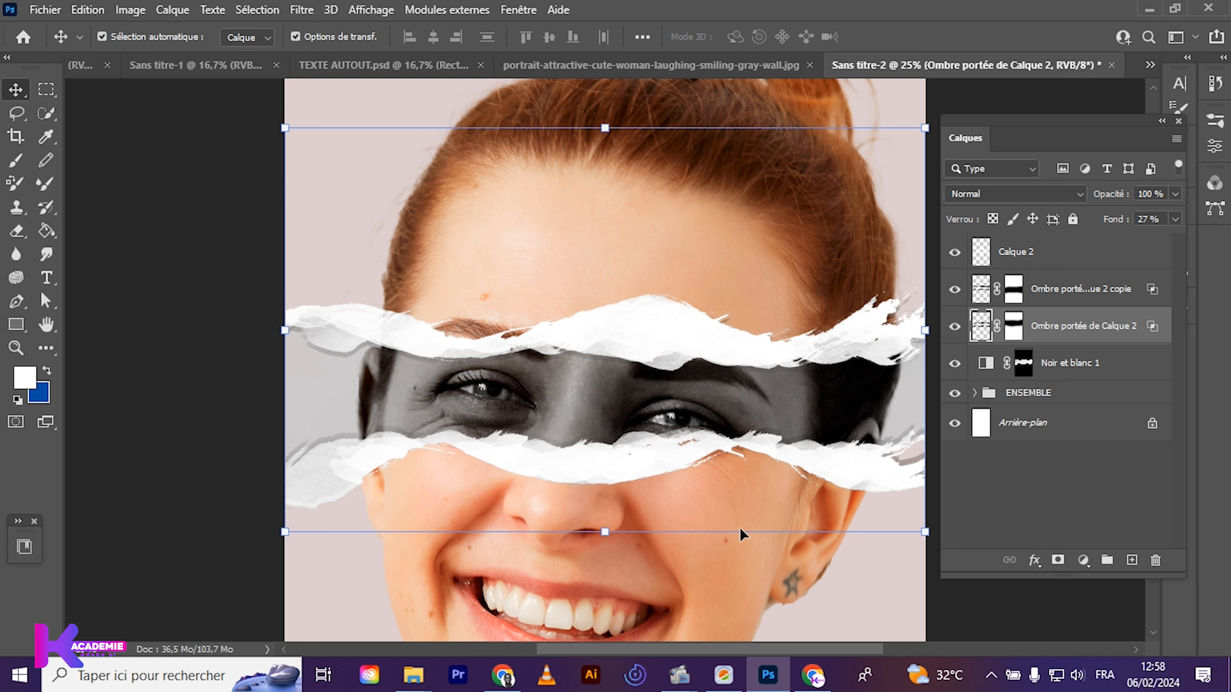
key(shift+Down)
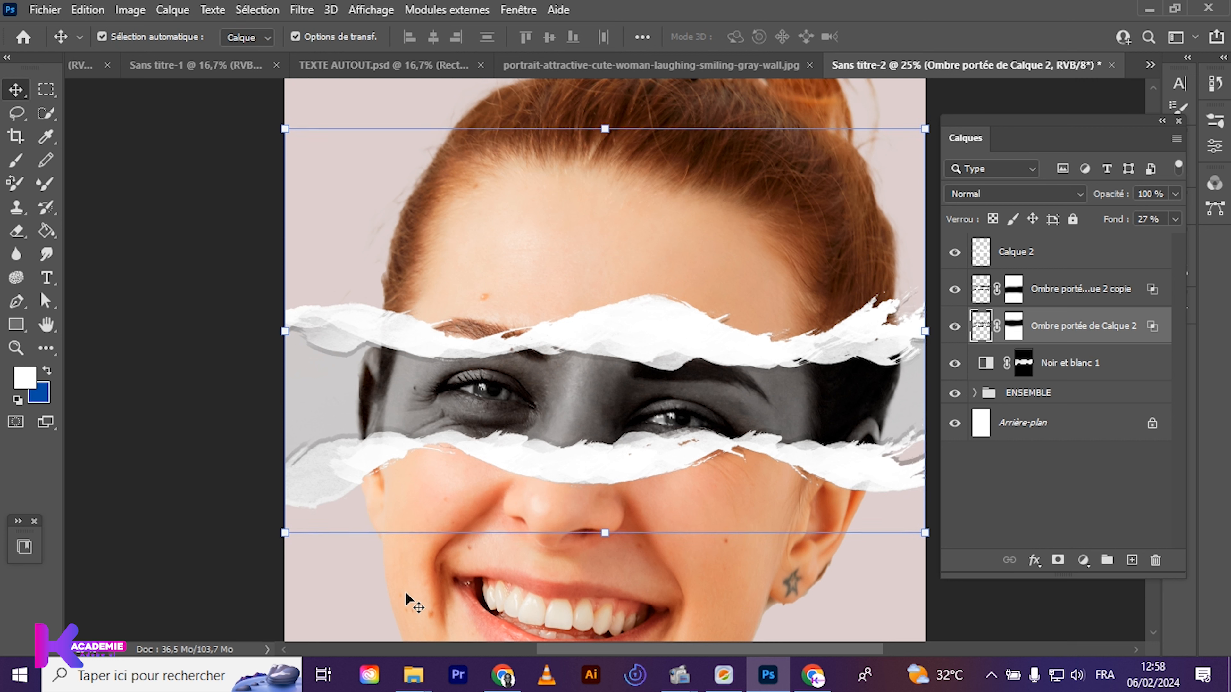
Duplicate both masked shadow layers to strengthen the shadows on the two torn edges, and deselect the layers
key(ctrl+j)
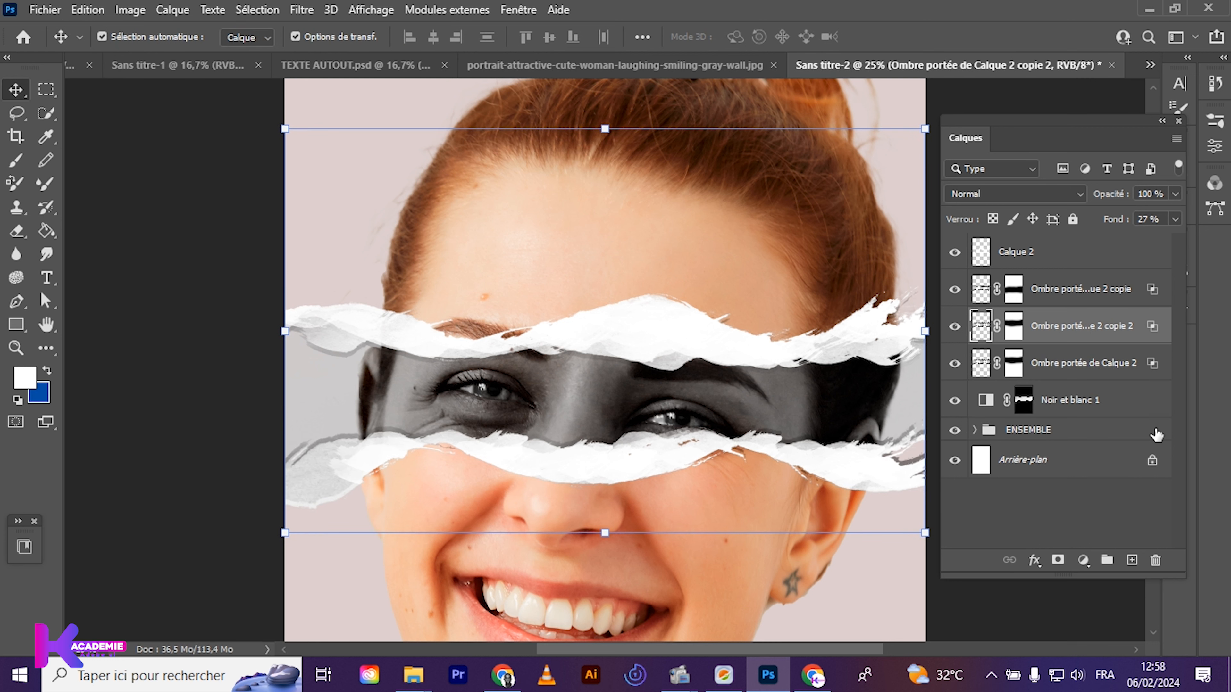
click(1075, 293)
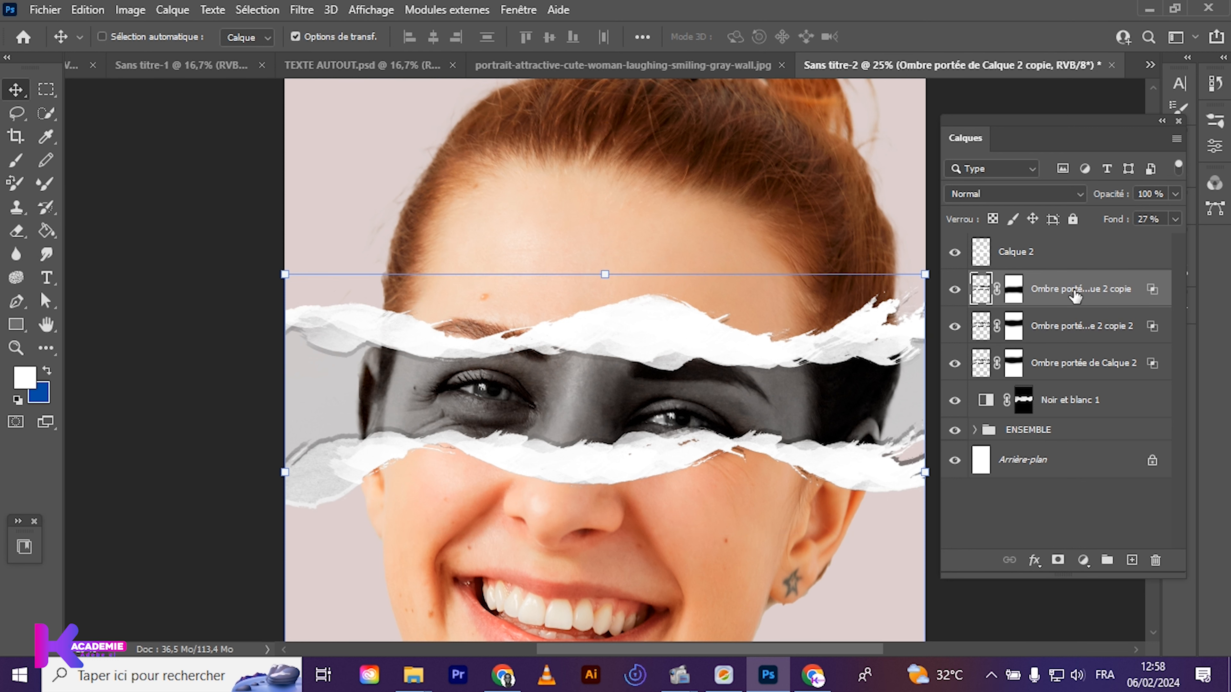
key(ctrl+j)
click(102, 37)
click(167, 428)
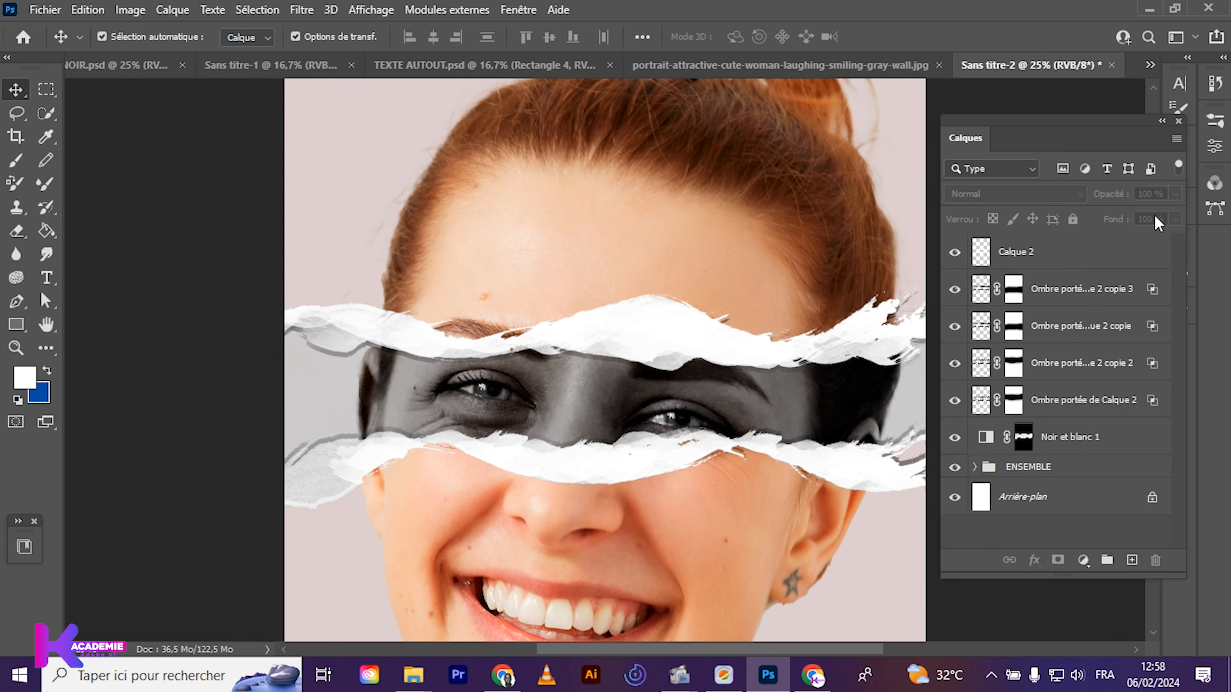
Collapse the layer list and examine the finished torn-paper effect on the whole portrait at 12.5%
click(1162, 121)
scroll(995, 379, down, 1)
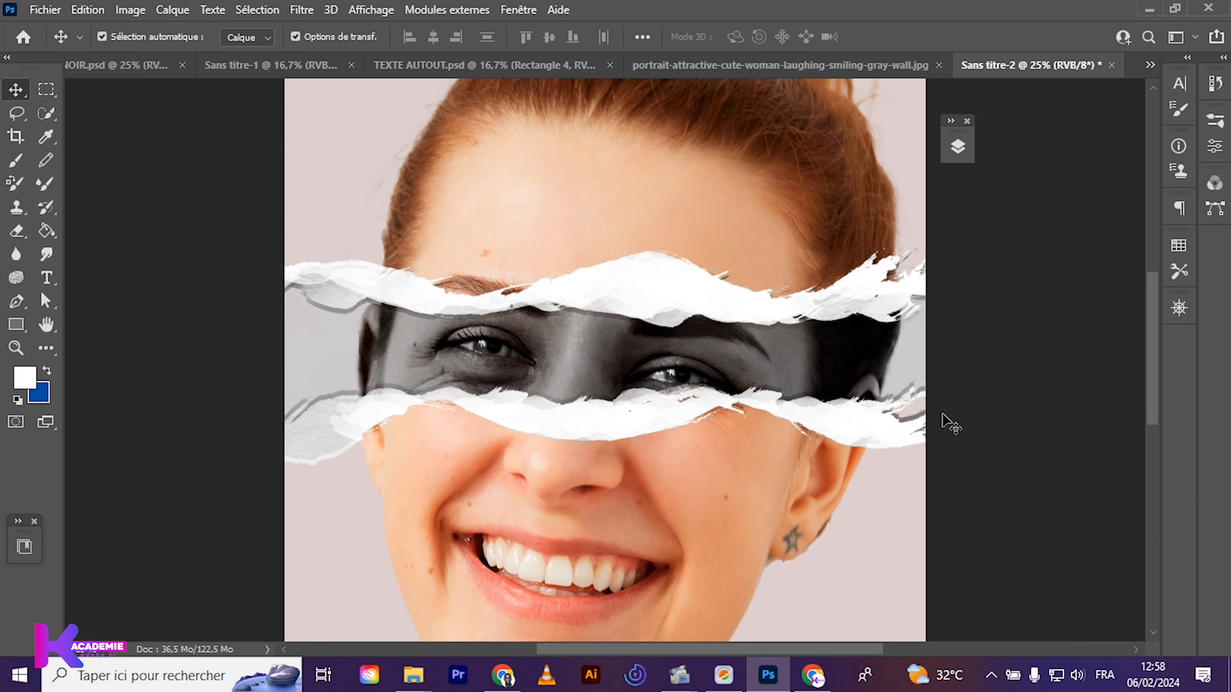
key(ctrl+minus)
key(ctrl+minus)
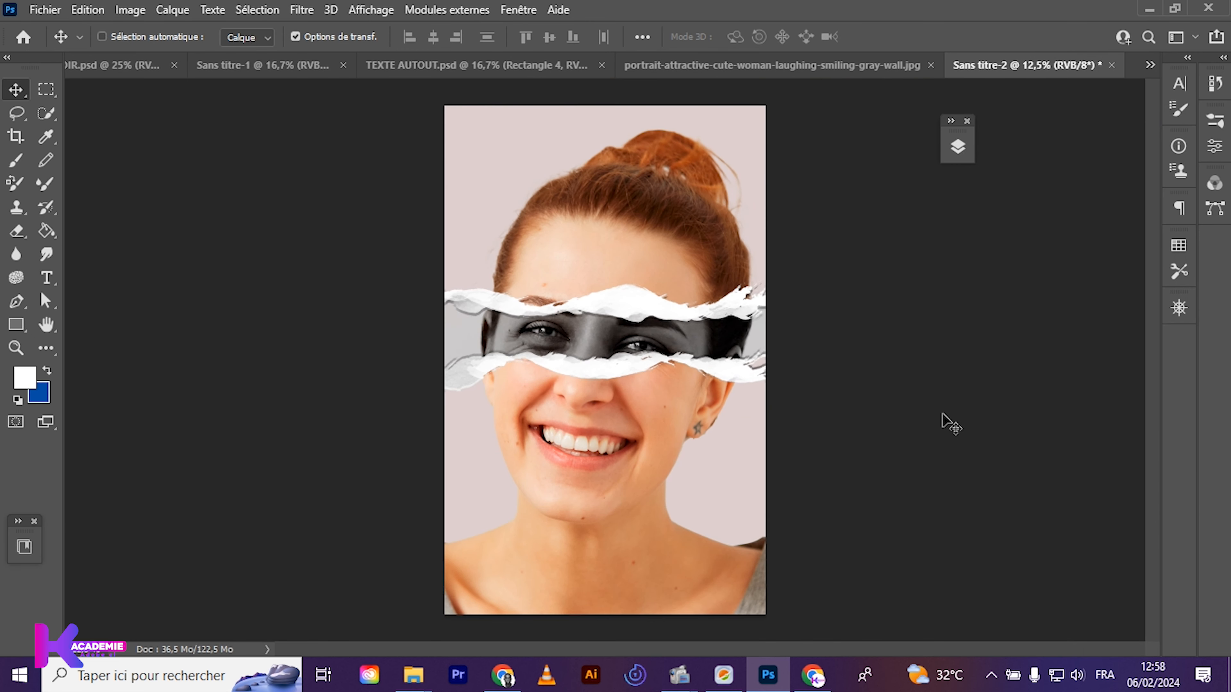